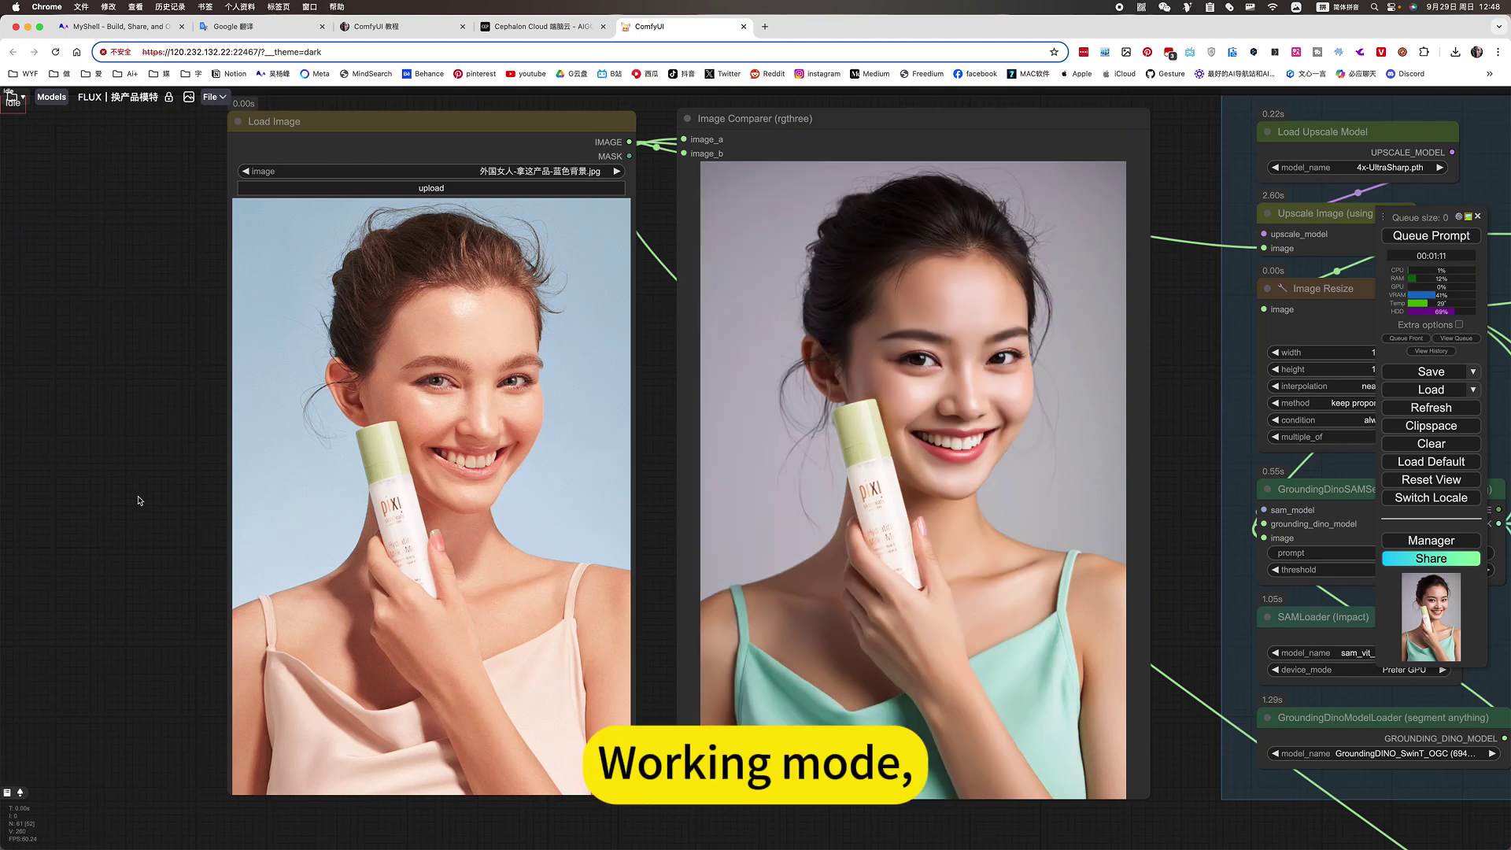
Step: Reframe the canvas to reveal more nodes and open the Workspace list of saved workflows
{"action": "left_click_drag", "start_coordinate": [139, 501], "coordinate": [328, 468]}
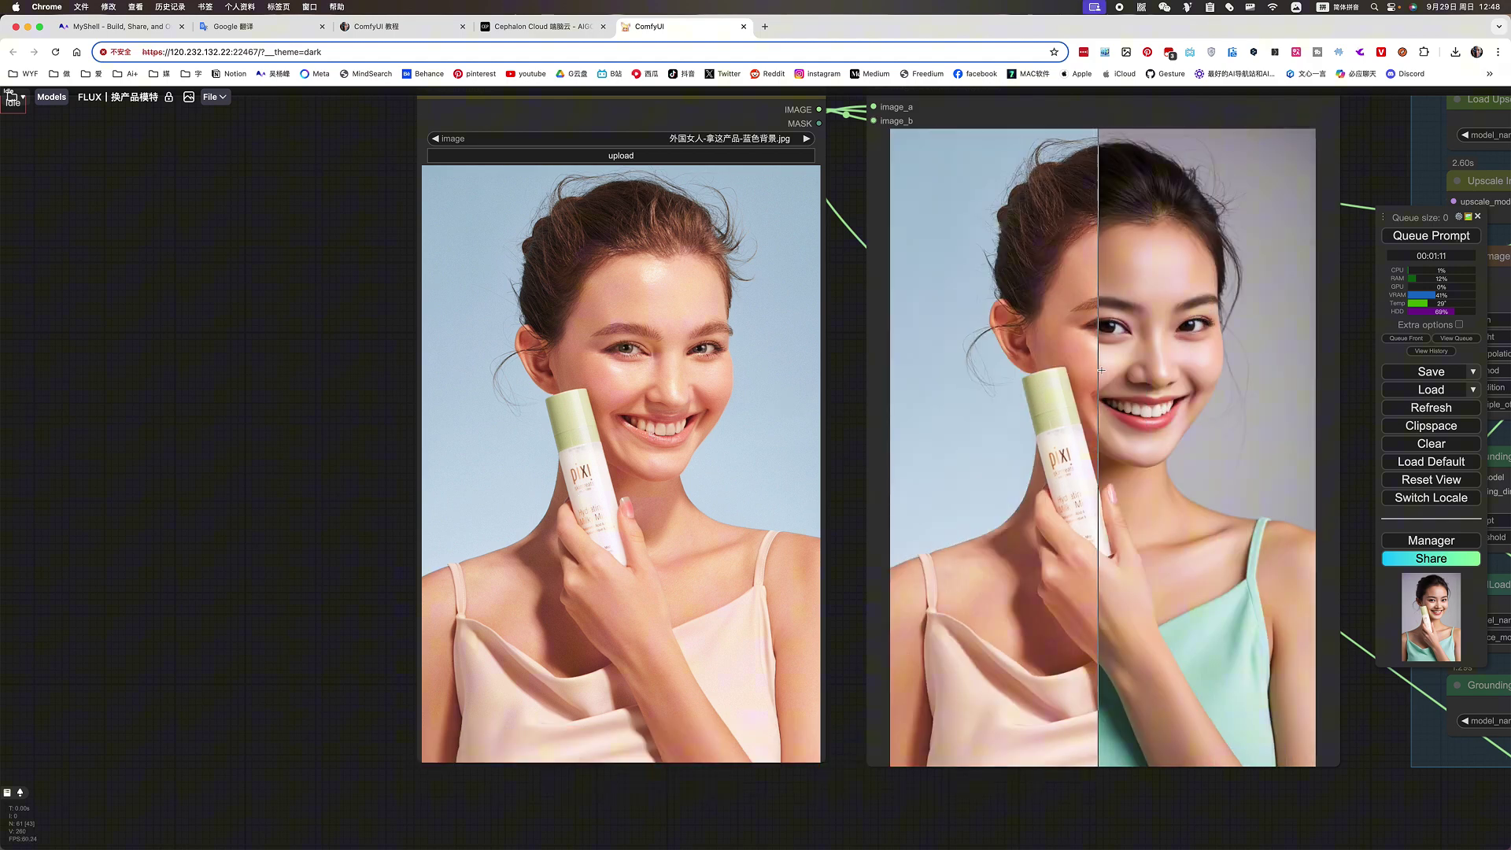
{"action": "scroll", "coordinate": [1104, 377], "scroll_direction": "up", "scroll_amount": 7}
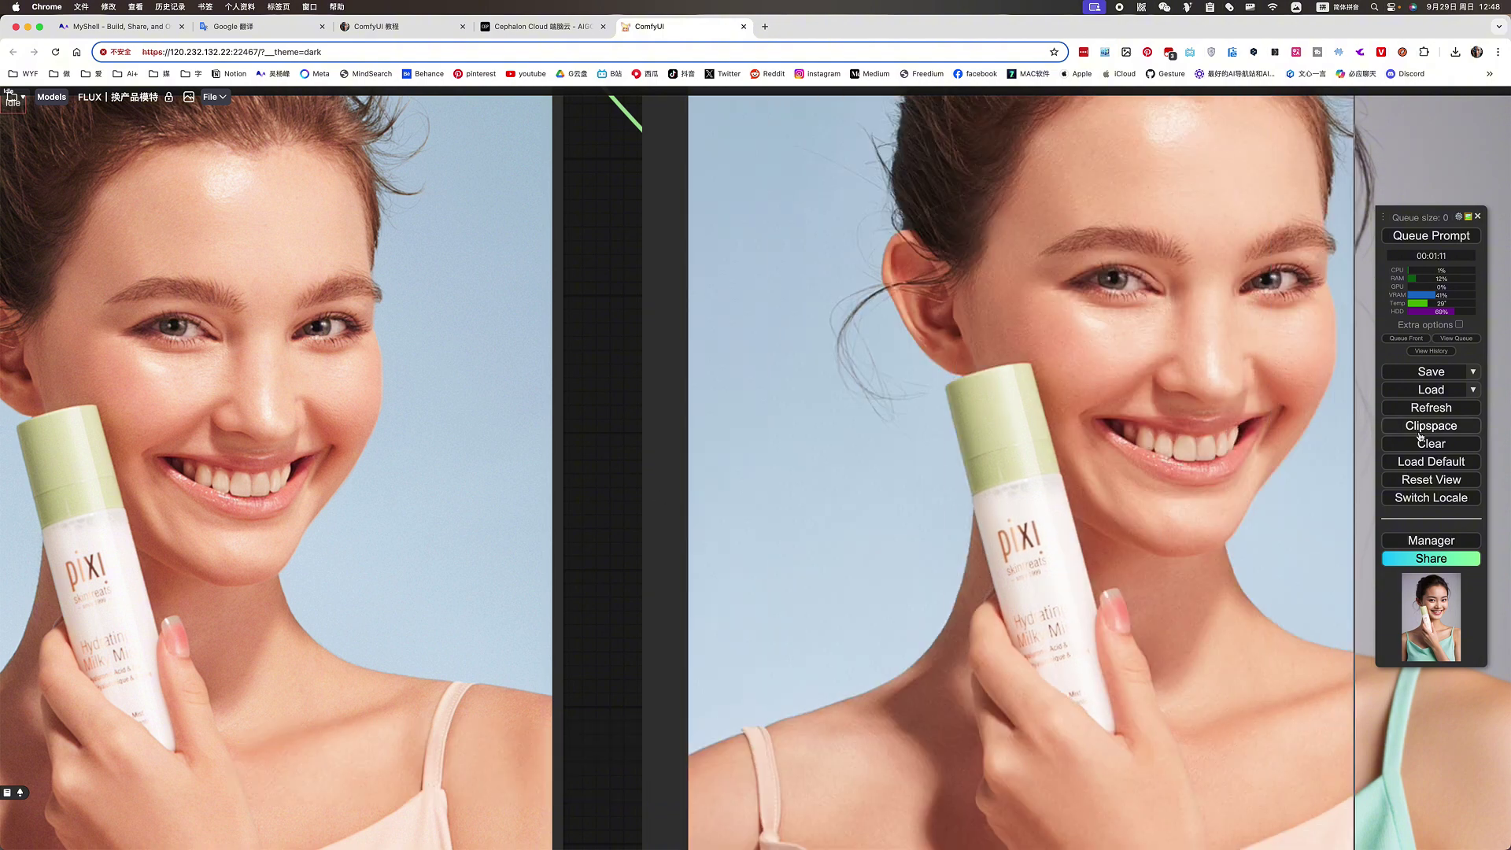
{"action": "scroll", "coordinate": [634, 401], "scroll_direction": "down", "scroll_amount": 10}
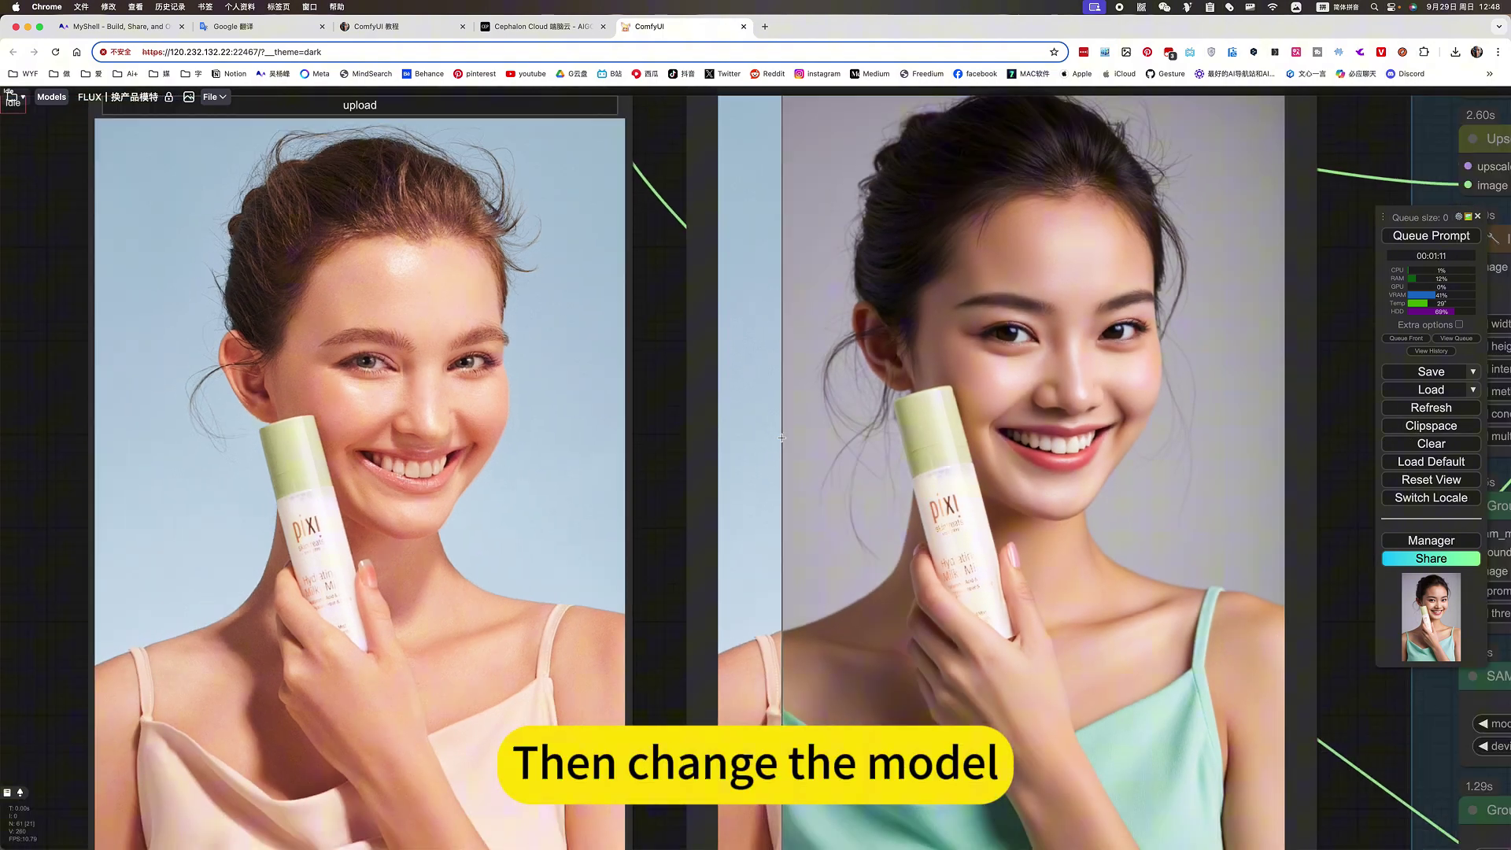
{"action": "scroll", "coordinate": [782, 438], "scroll_direction": "down", "scroll_amount": 2}
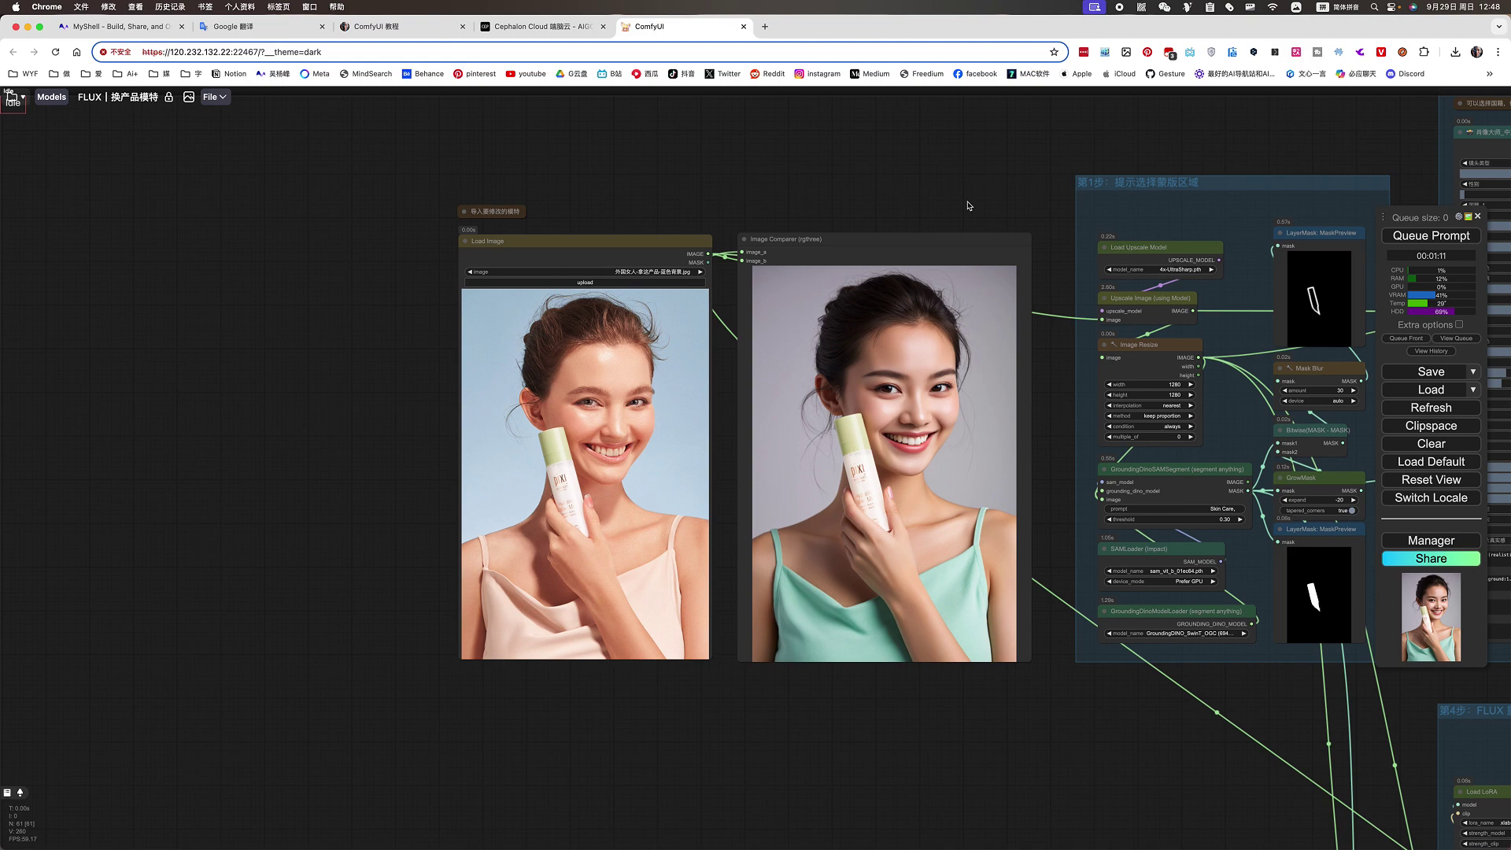
{"action": "left_click_drag", "start_coordinate": [968, 202], "coordinate": [828, 270]}
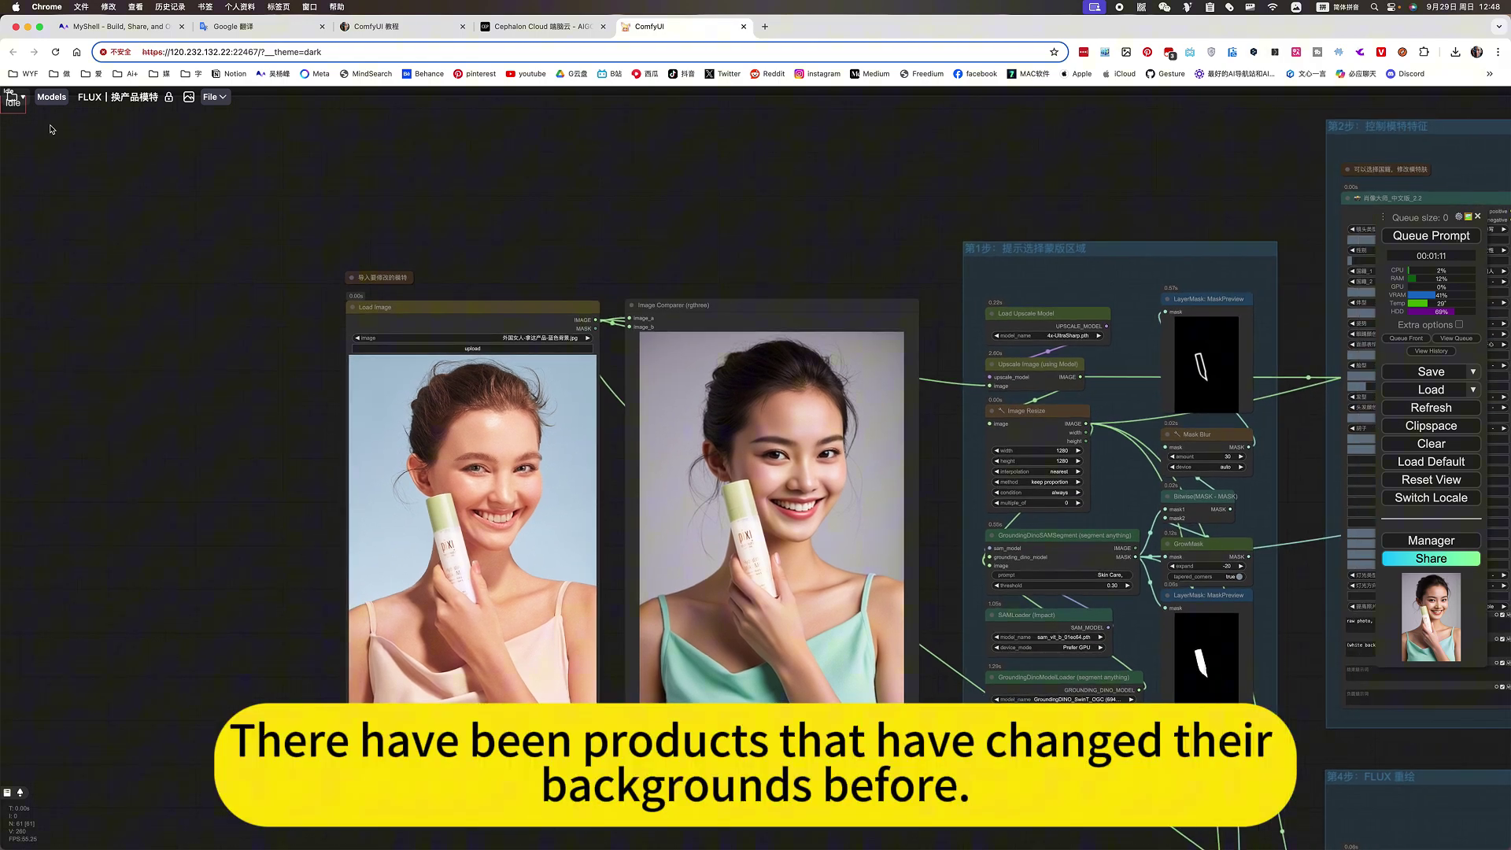
{"action": "left_click", "coordinate": [13, 99]}
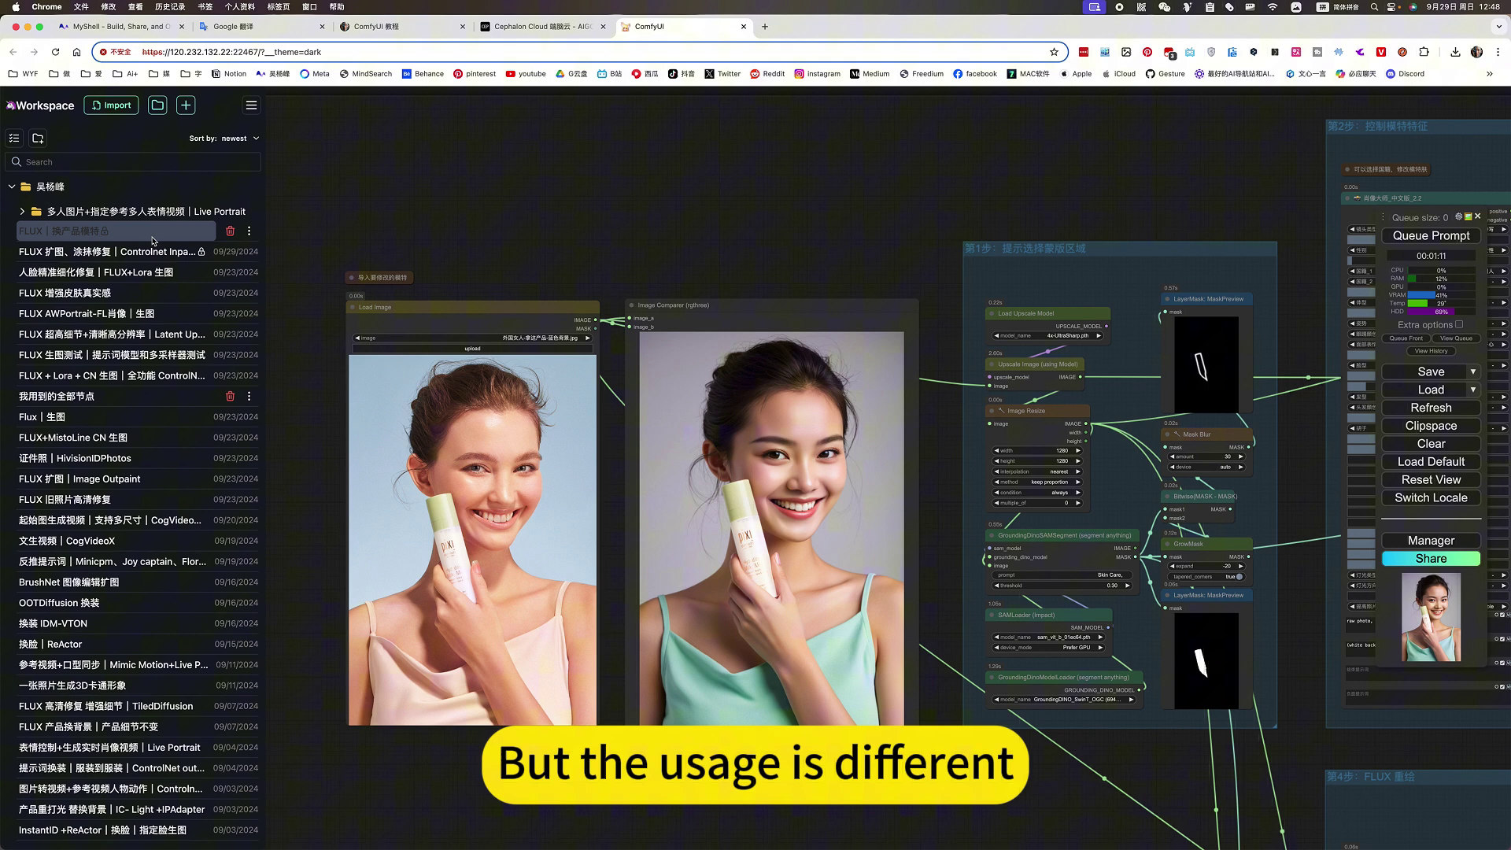
Step: Select the FLUX | 换产品模特 workflow in the Workspace list
{"action": "left_click", "coordinate": [154, 237]}
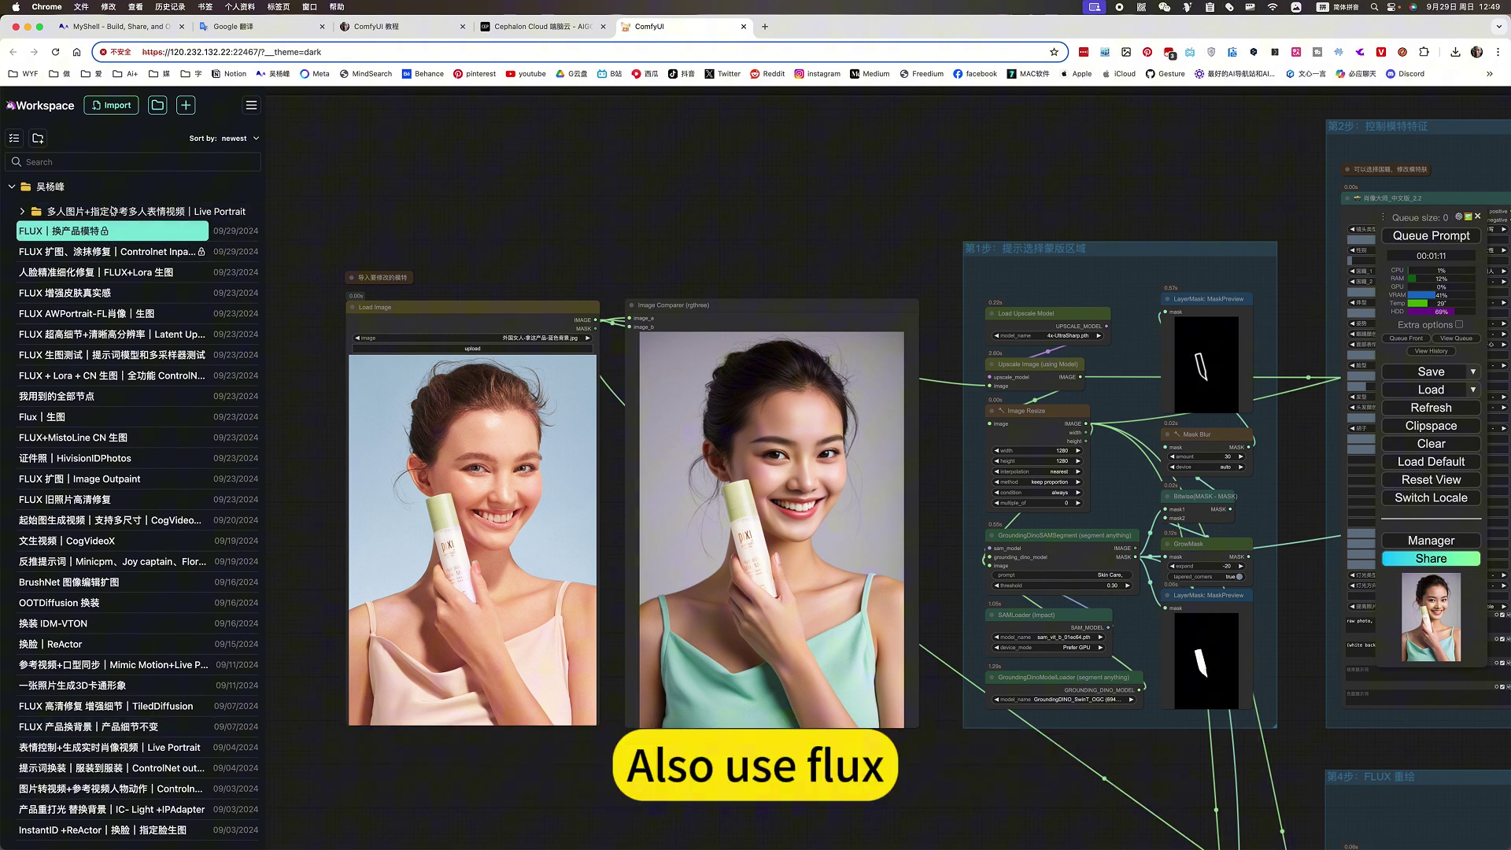
{"action": "left_click", "coordinate": [111, 232]}
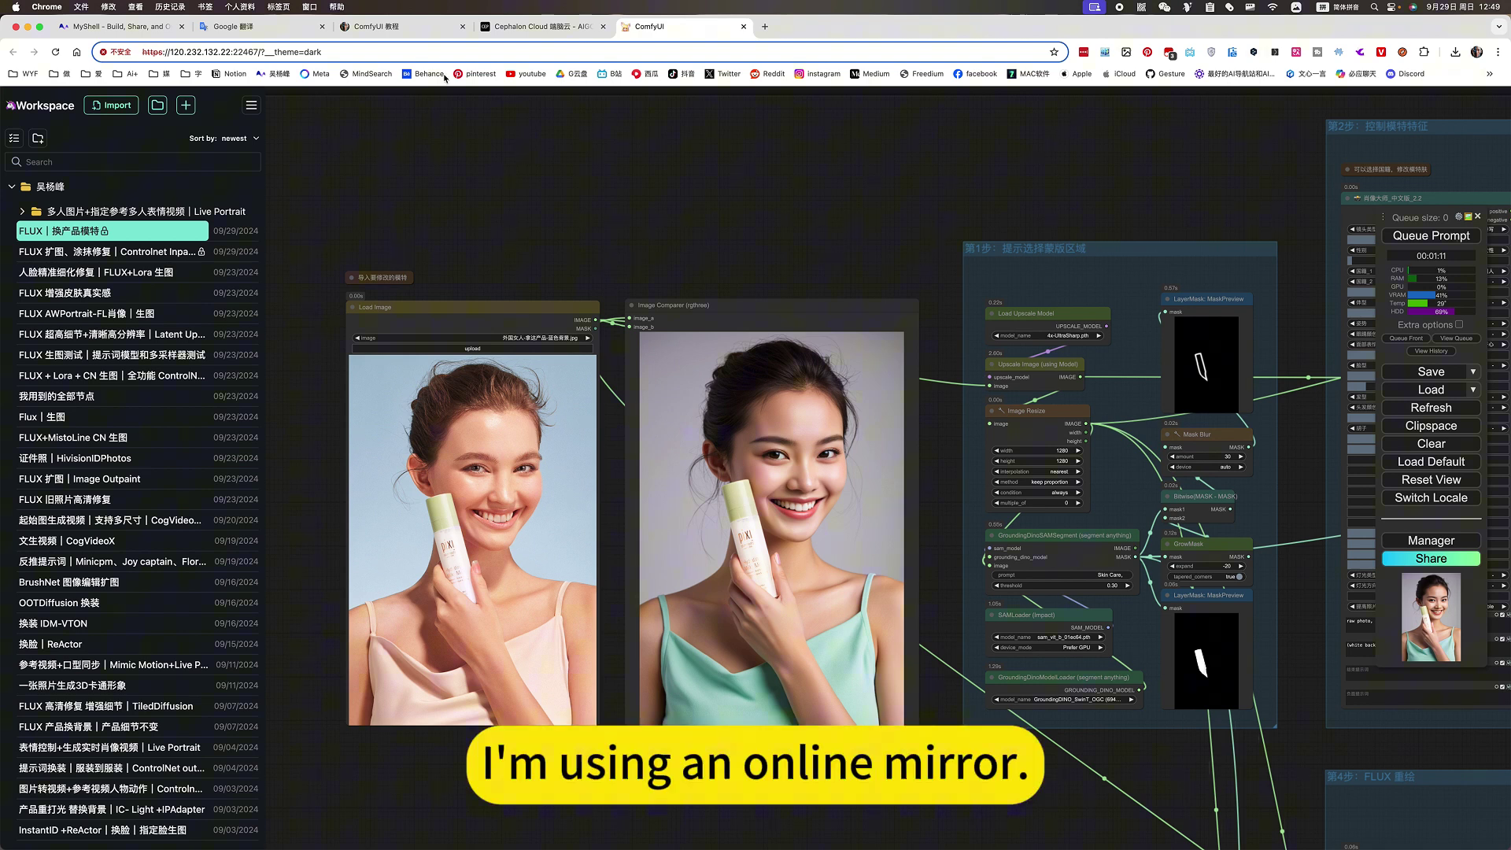
Step: Check the running ComfyUI toolbox under 我的应用 in Cephalon Cloud, then return to ComfyUI
{"action": "left_click", "coordinate": [543, 26]}
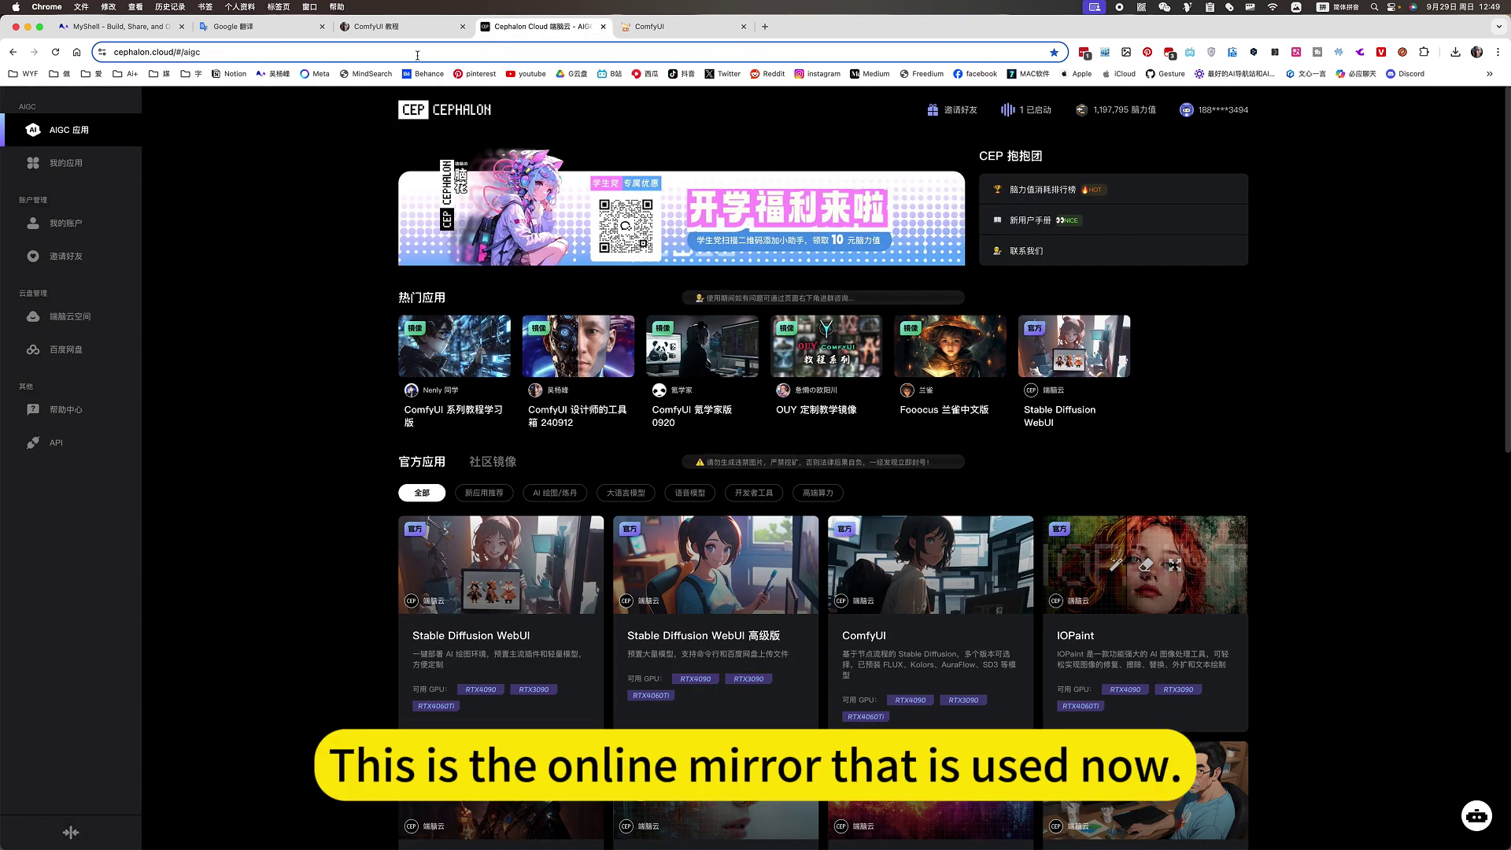
{"action": "left_click", "coordinate": [441, 26]}
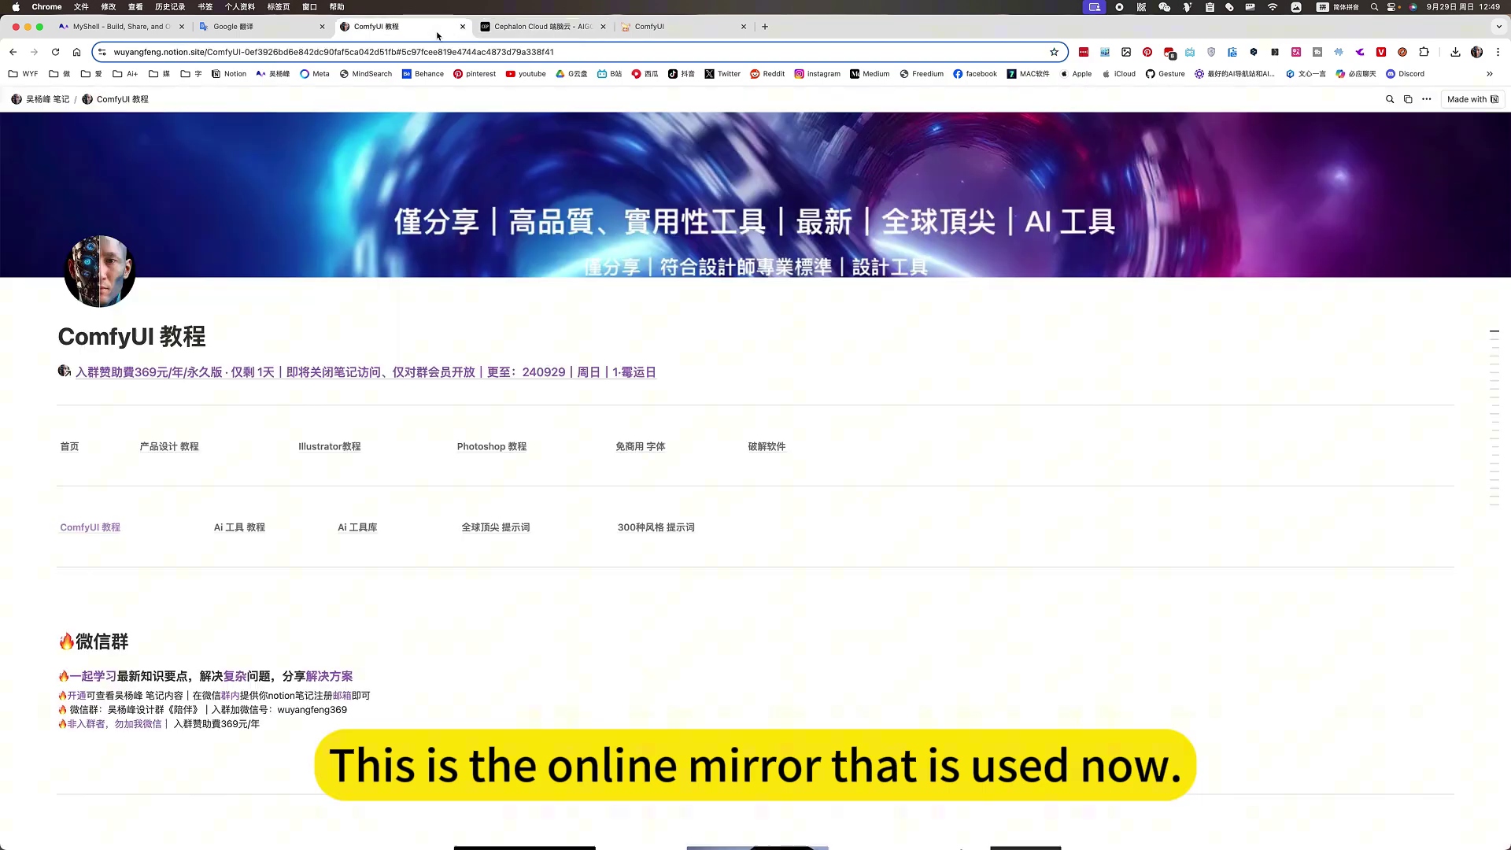
{"action": "left_click", "coordinate": [568, 30]}
{"action": "left_click", "coordinate": [685, 34]}
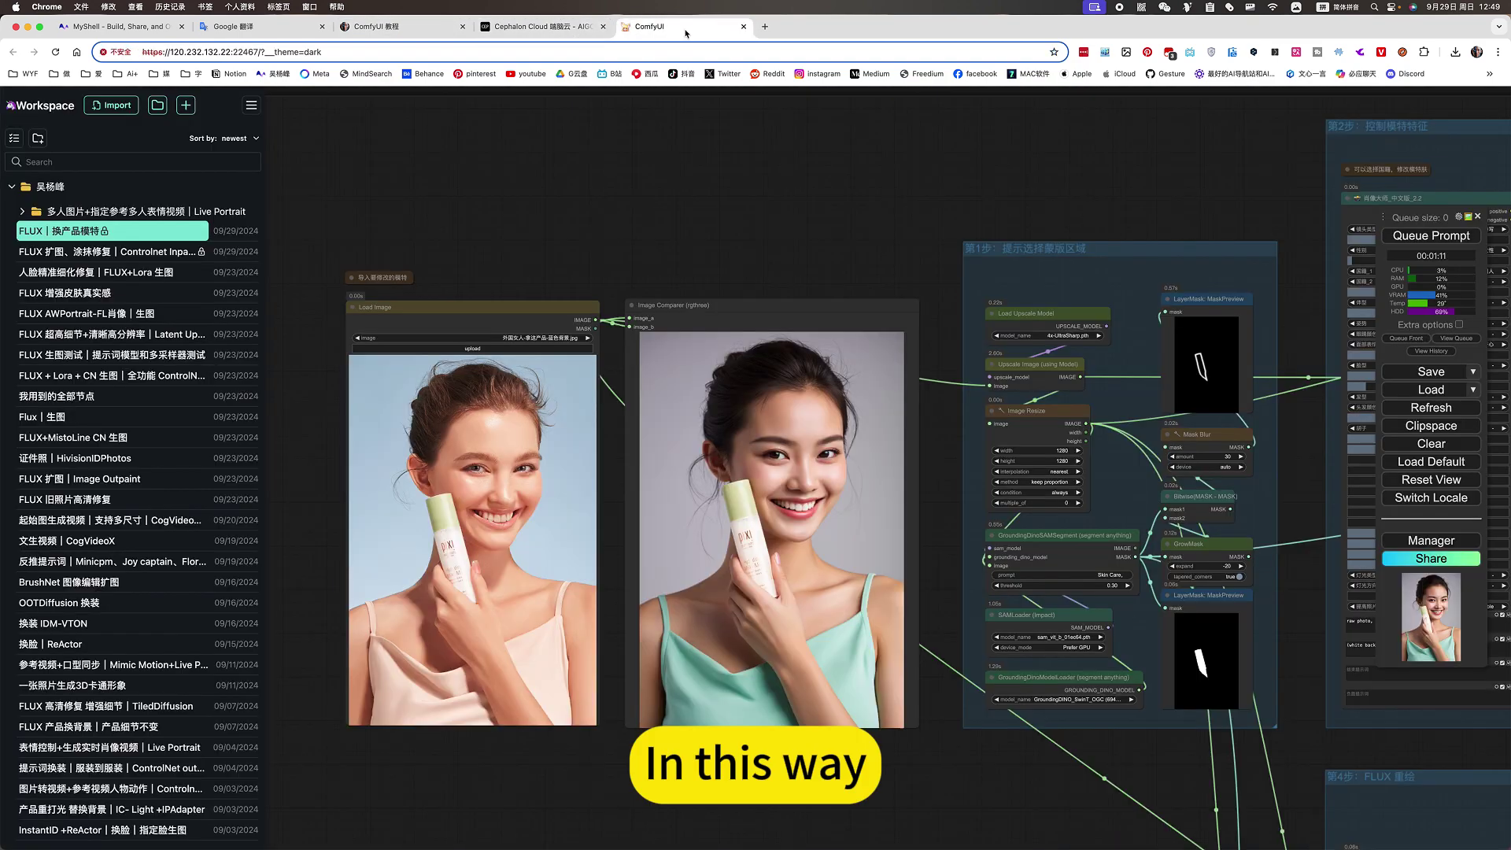
{"action": "left_click", "coordinate": [543, 26]}
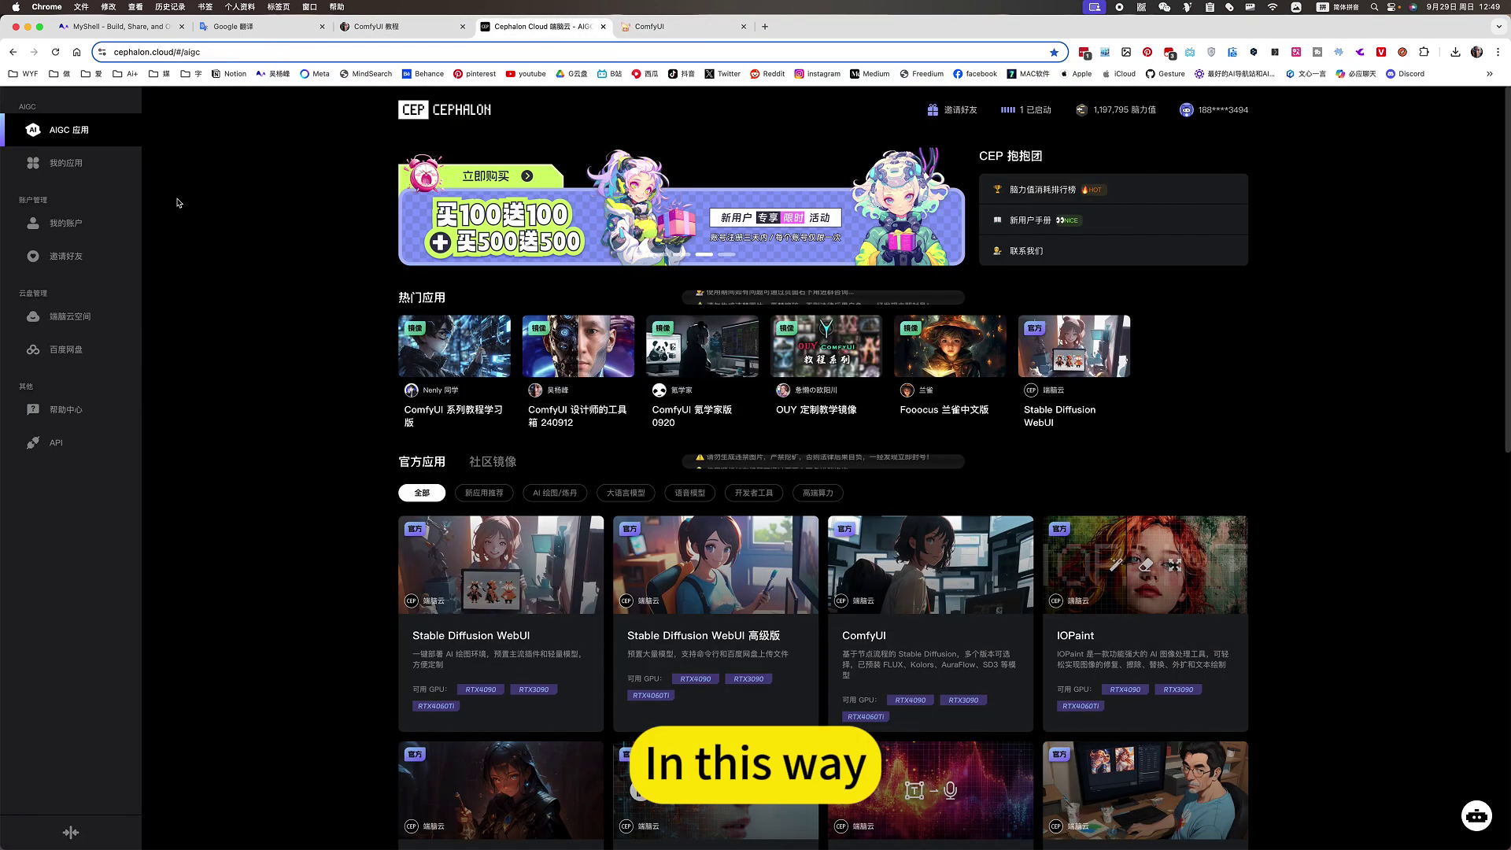
{"action": "left_click", "coordinate": [67, 163]}
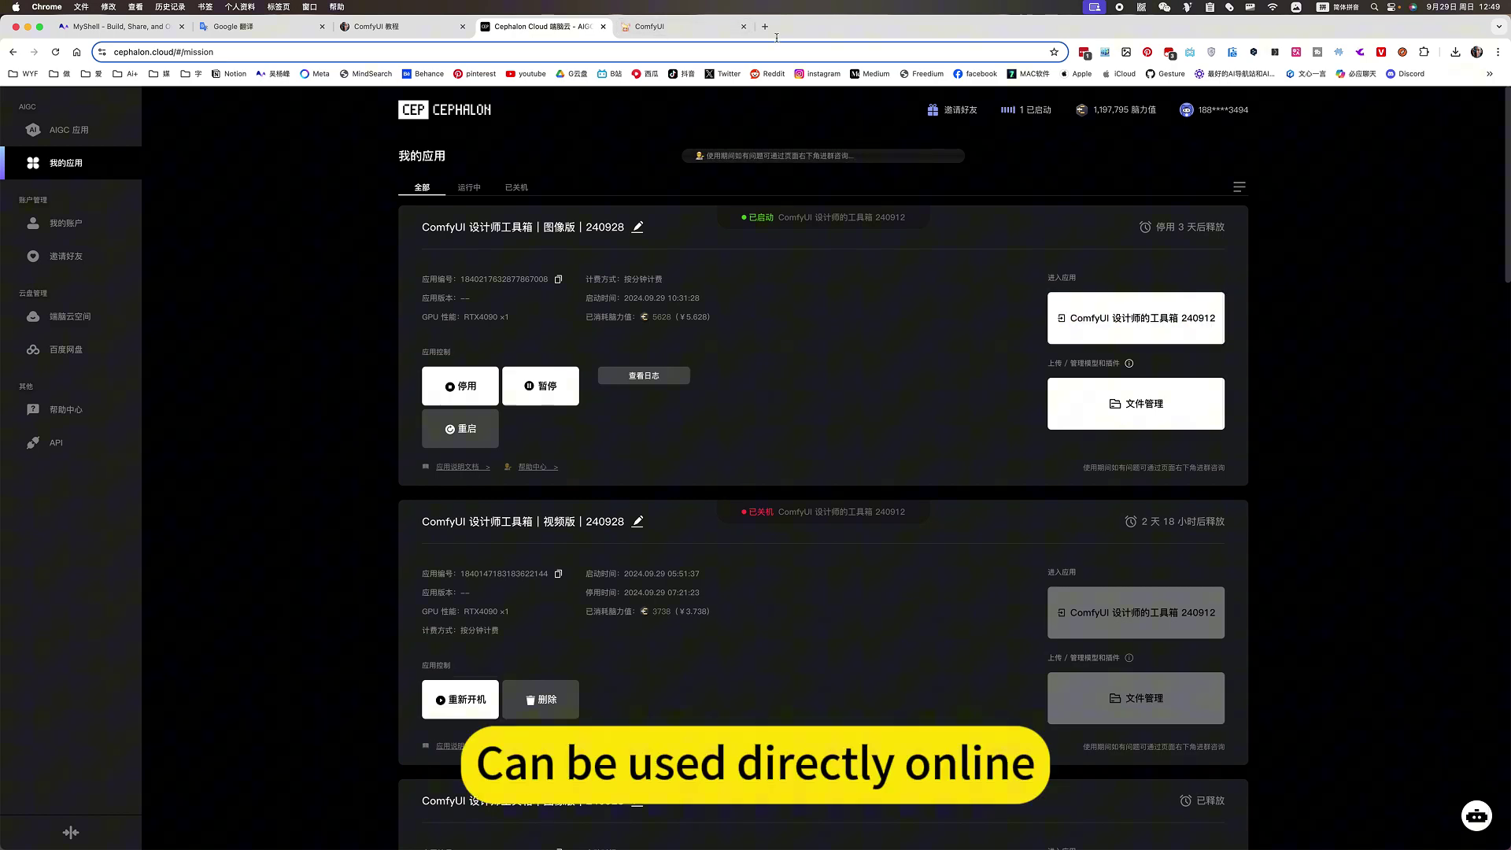
{"action": "left_click", "coordinate": [669, 26]}
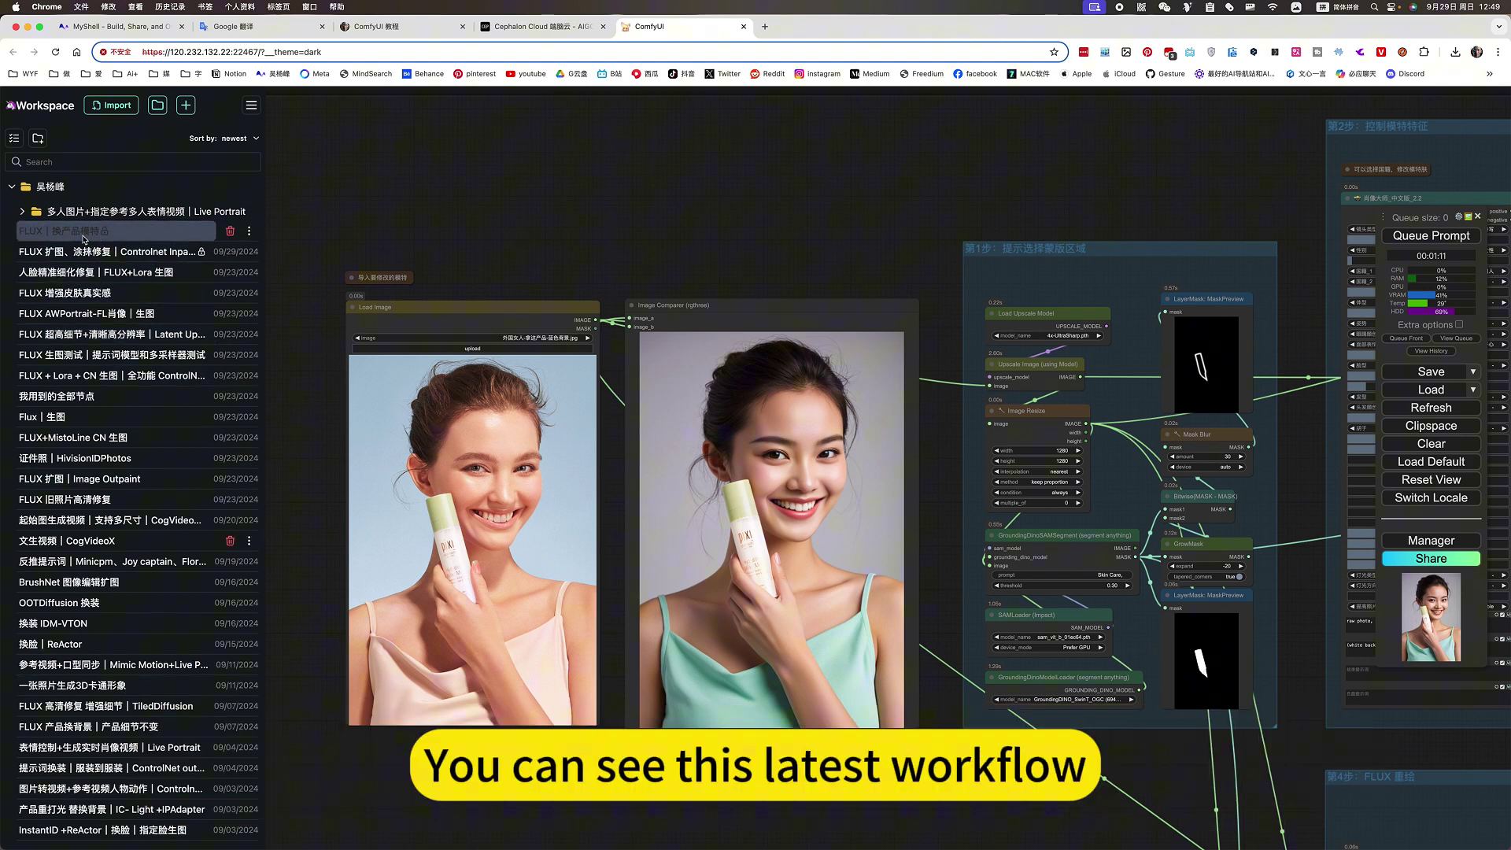
Step: Scroll down and back up through the saved workflows list in the Workspace sidebar
{"action": "scroll", "coordinate": [115, 537], "scroll_direction": "down", "scroll_amount": 10}
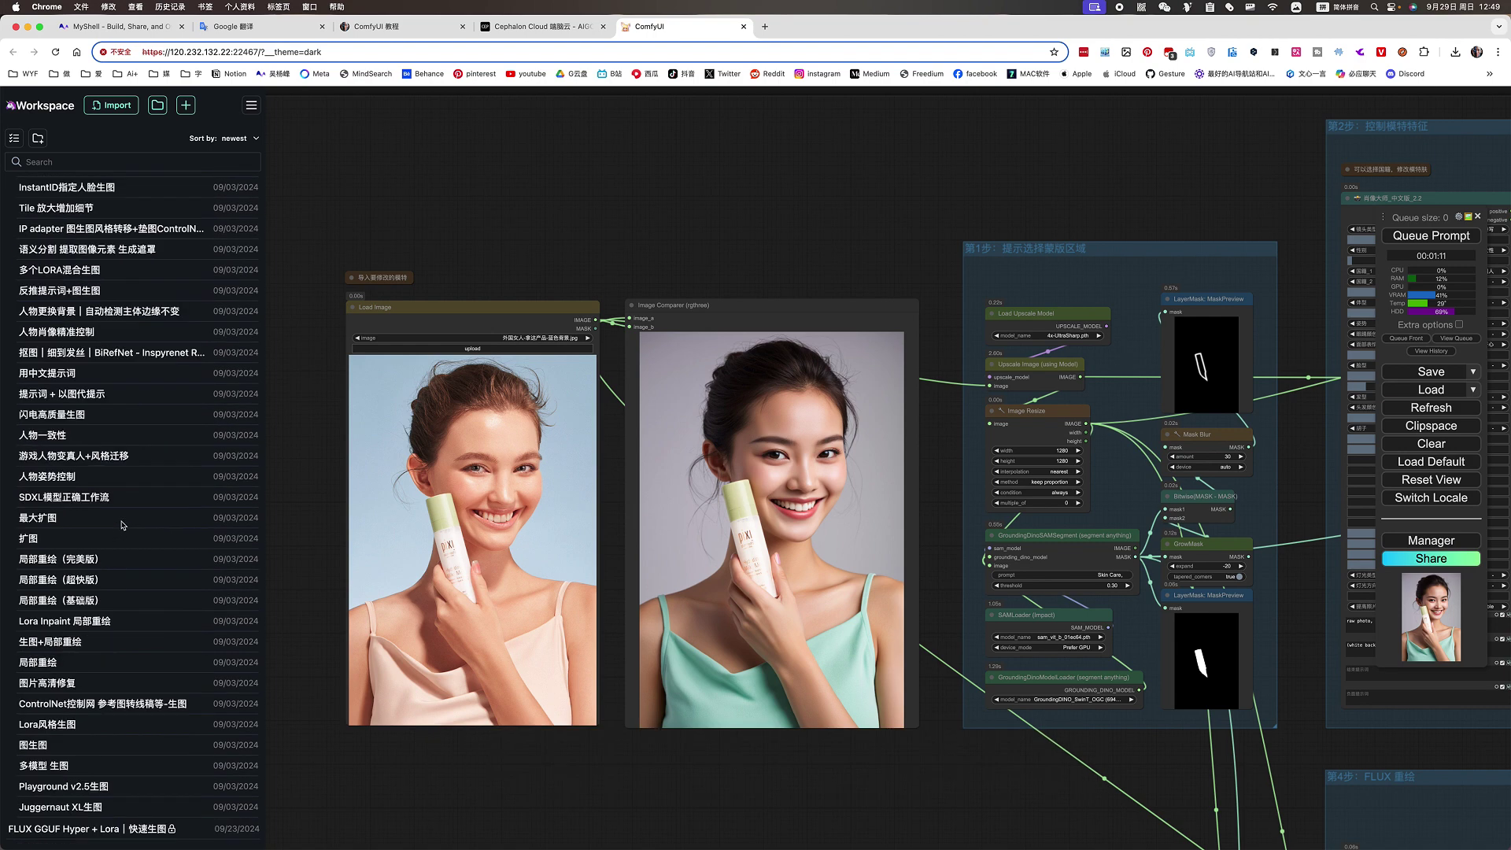
{"action": "scroll", "coordinate": [115, 537], "scroll_direction": "up", "scroll_amount": 10}
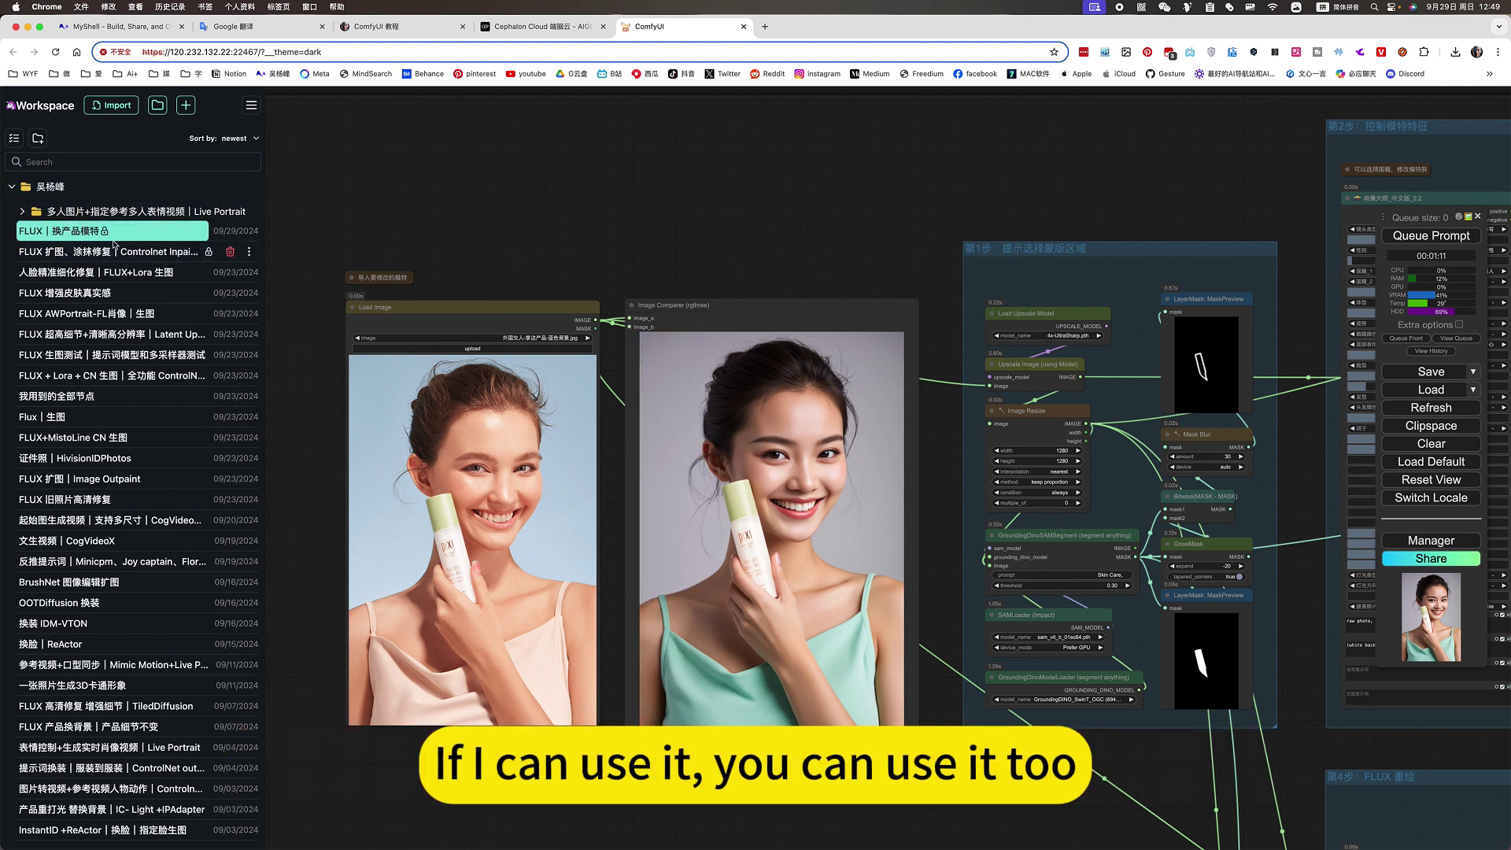
Step: Load the FLUX | 换产品模特 workflow and frame all its groups on the canvas
{"action": "left_click", "coordinate": [118, 236]}
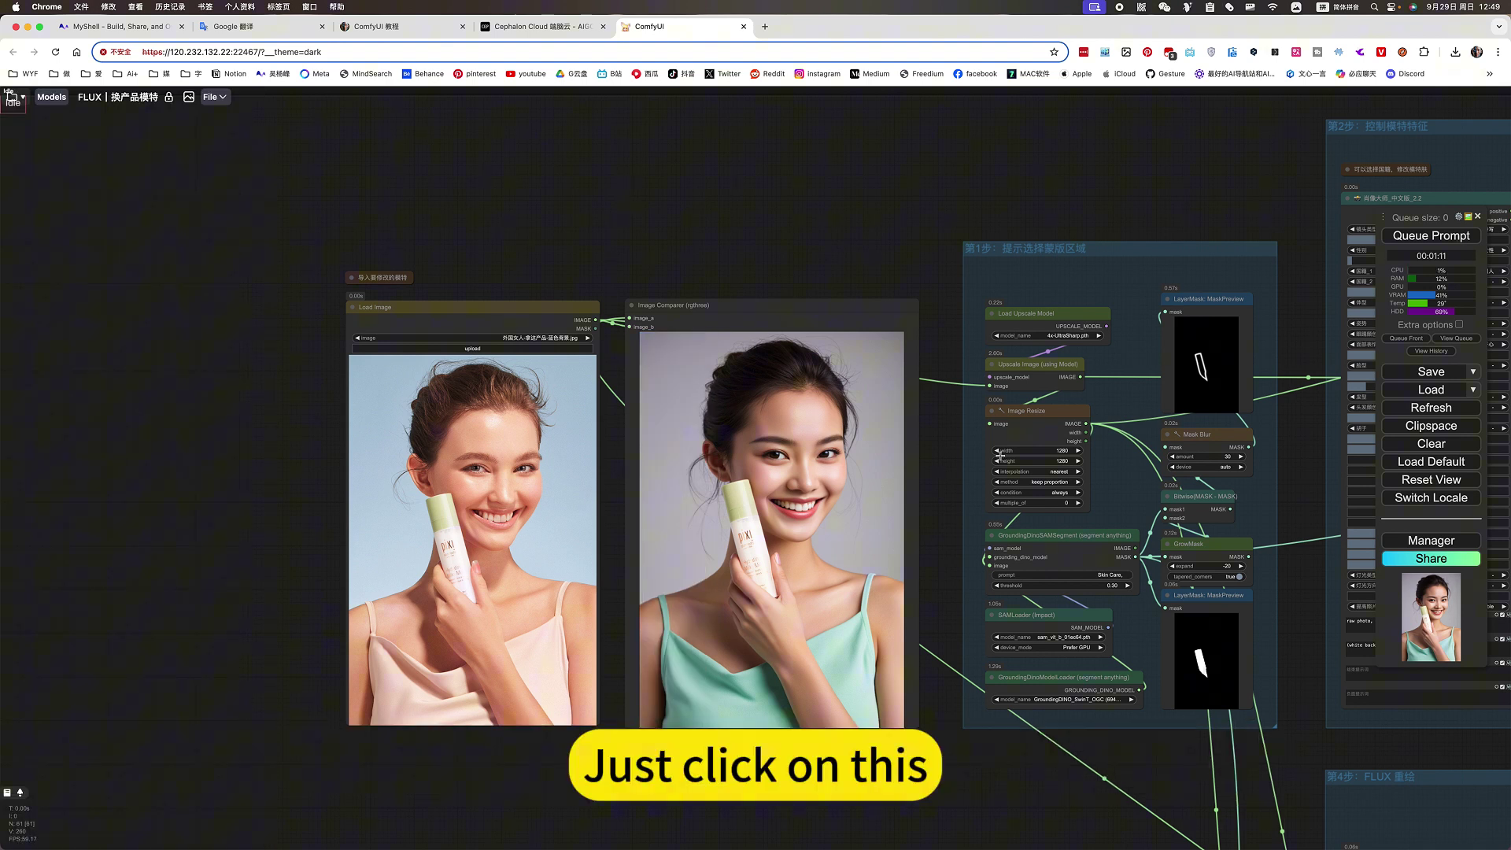
{"action": "scroll", "coordinate": [850, 264], "scroll_direction": "down", "scroll_amount": 4}
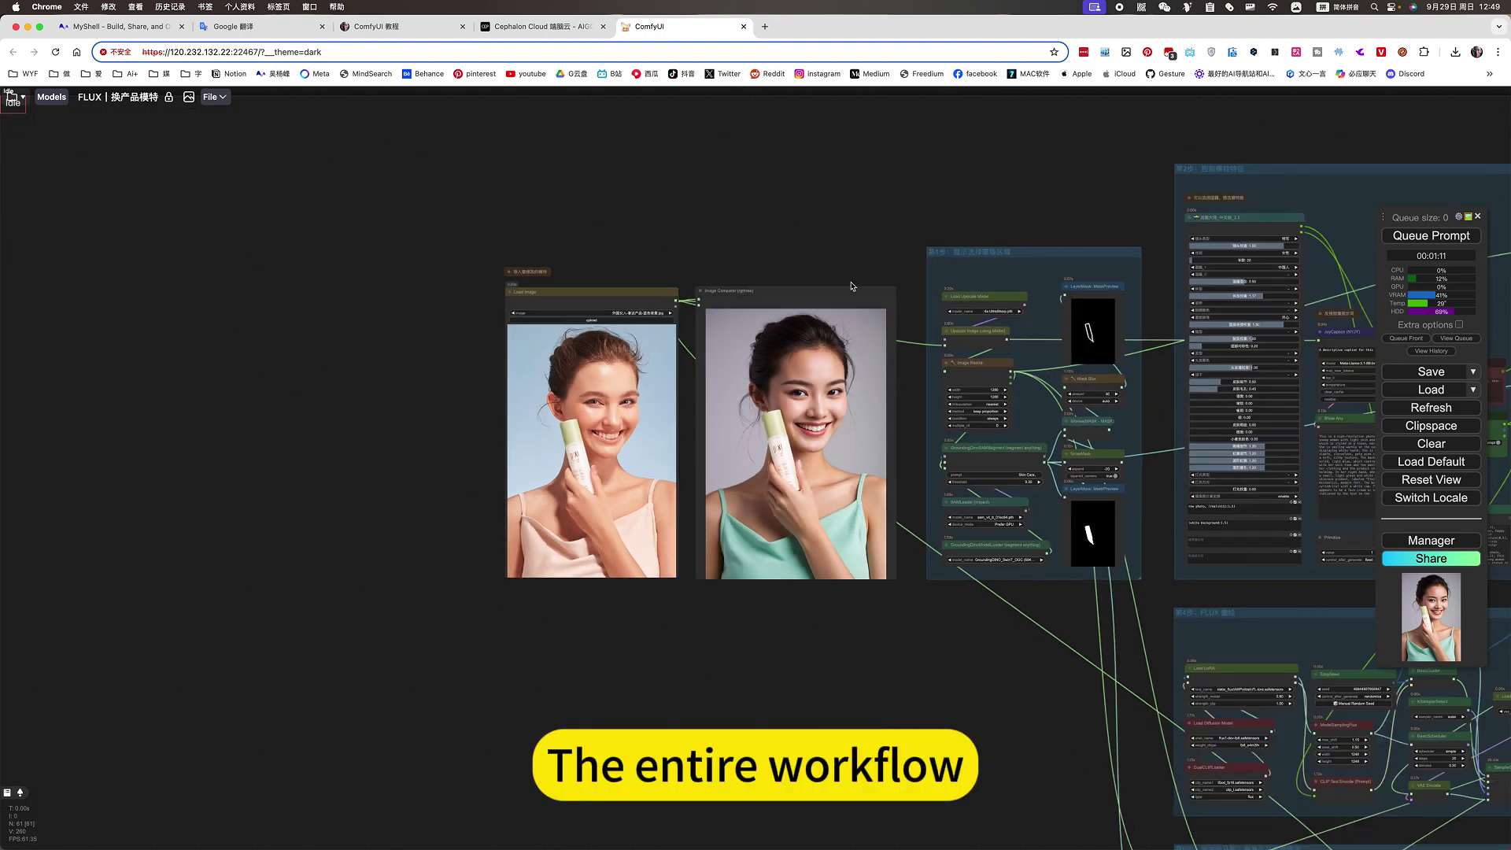
{"action": "scroll", "coordinate": [611, 617], "scroll_direction": "down", "scroll_amount": 3}
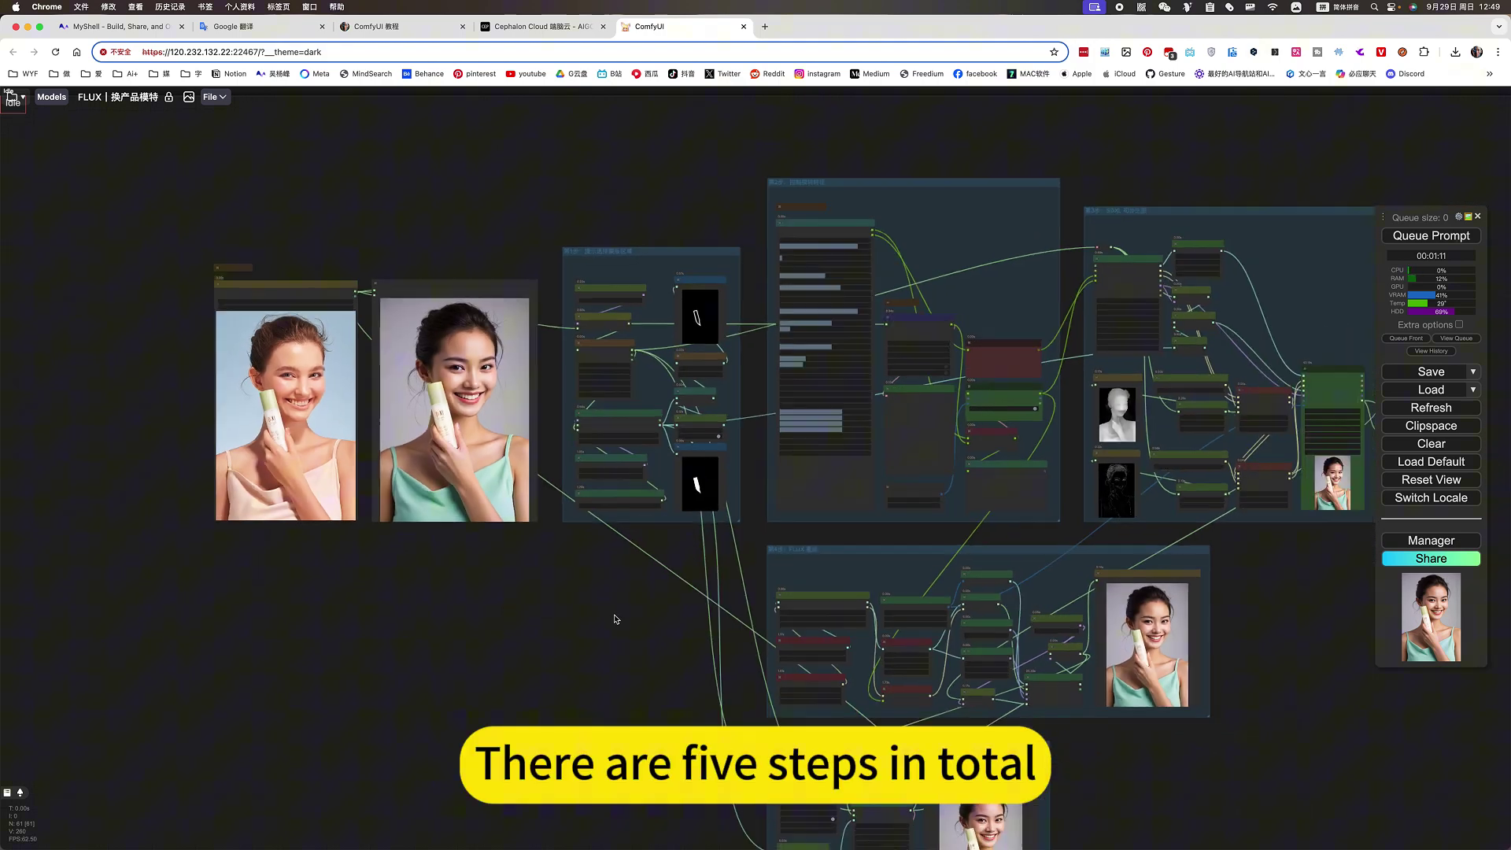
{"action": "left_click_drag", "start_coordinate": [611, 634], "coordinate": [628, 626]}
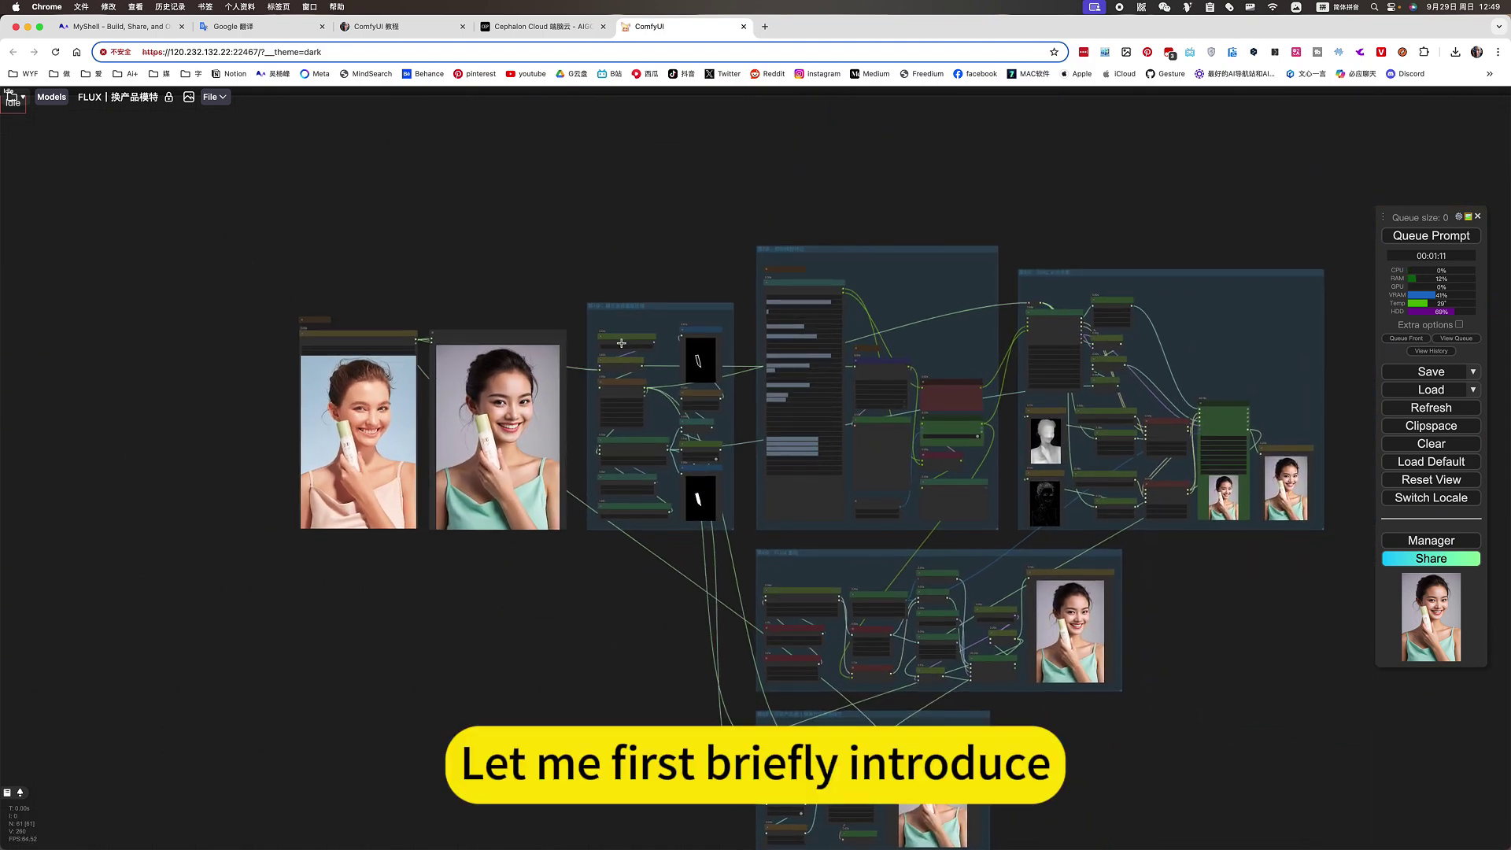
{"action": "scroll", "coordinate": [625, 336], "scroll_direction": "up", "scroll_amount": 5}
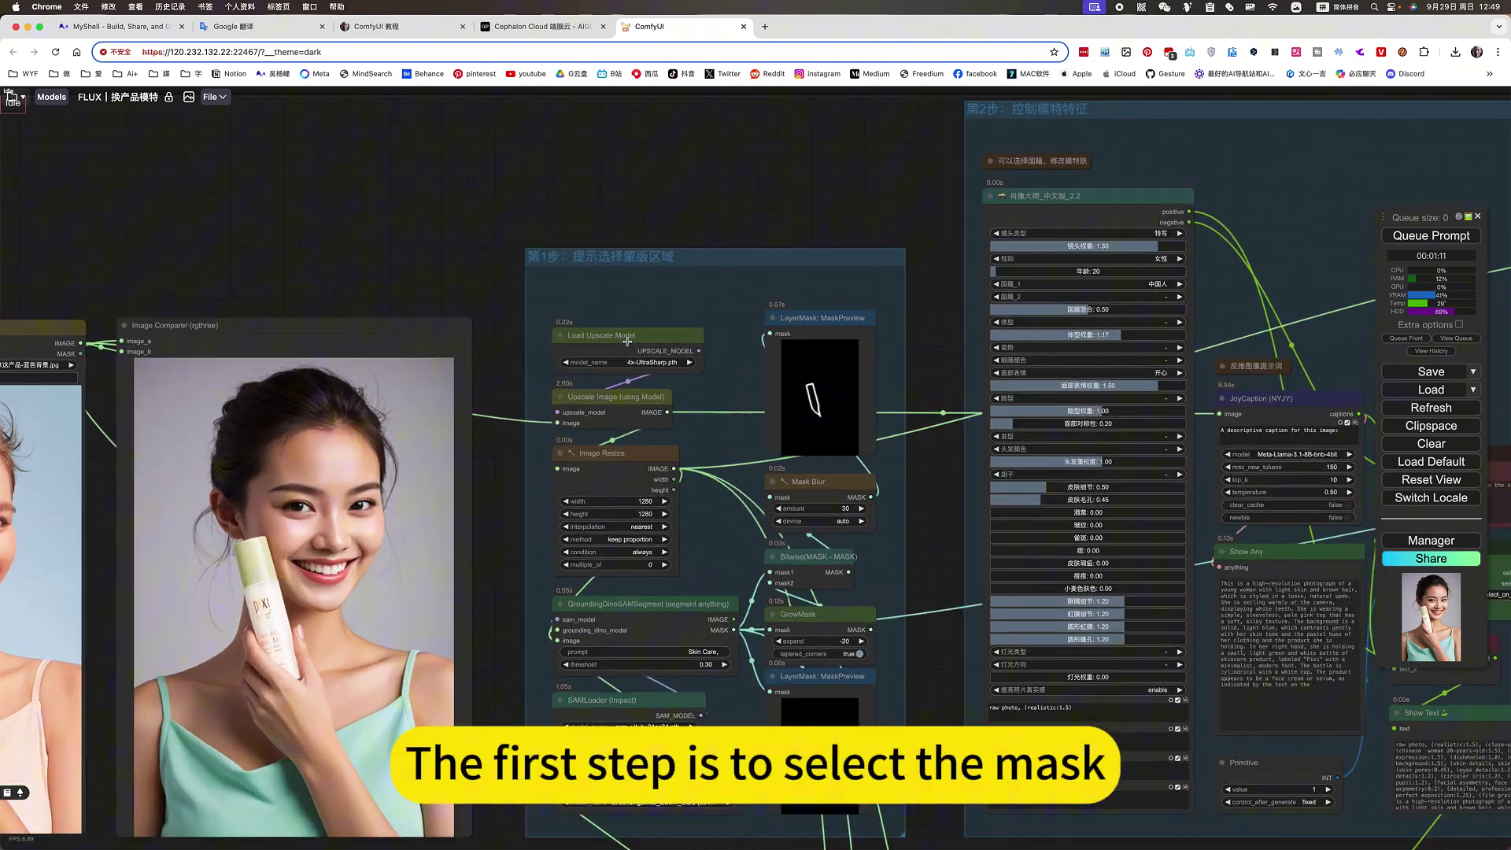
{"action": "scroll", "coordinate": [670, 462], "scroll_direction": "up", "scroll_amount": 3}
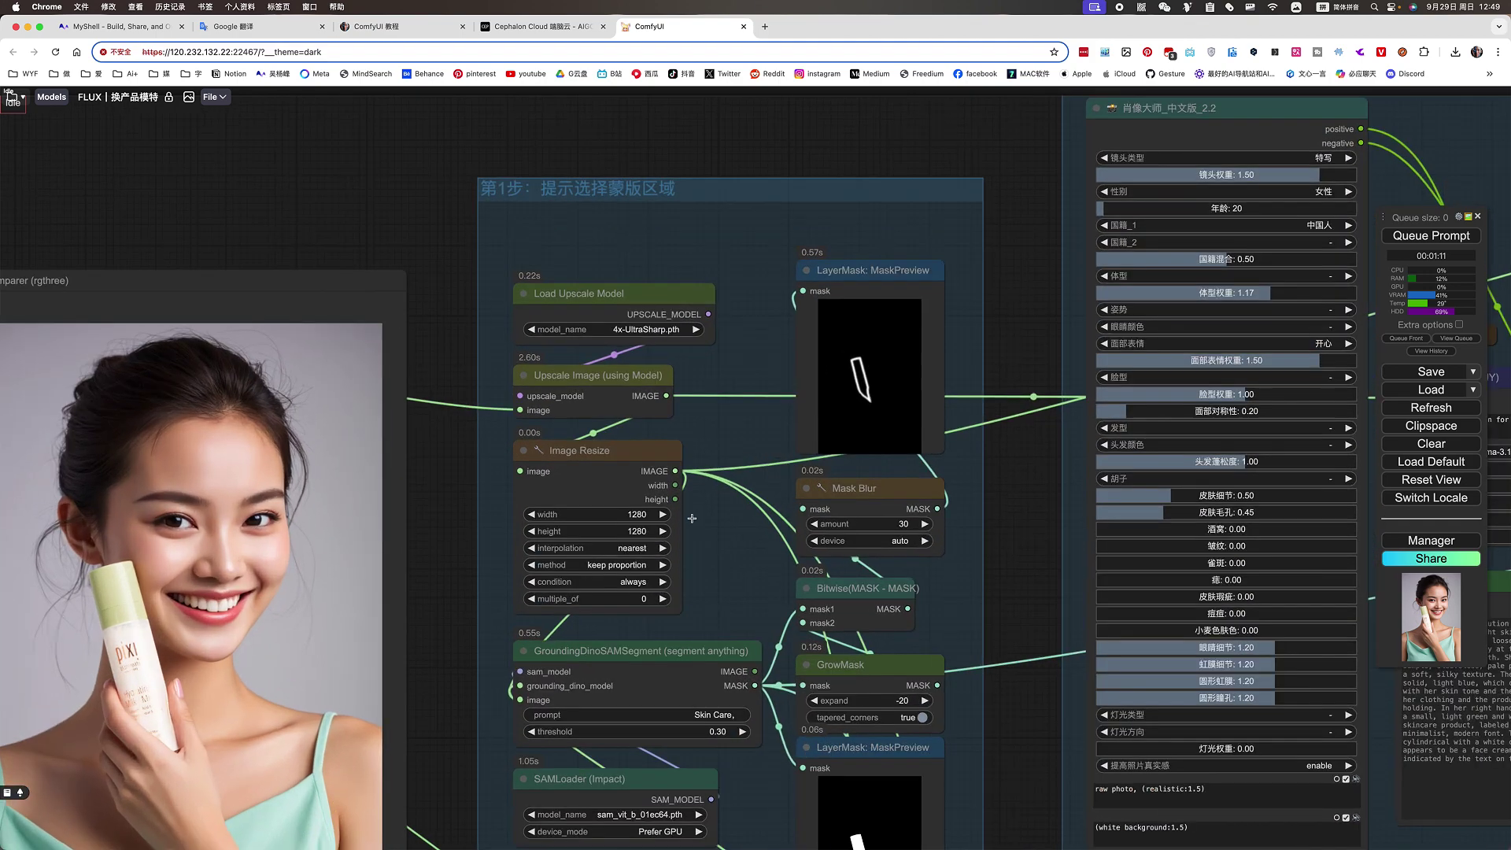
{"action": "scroll", "coordinate": [760, 362], "scroll_direction": "down", "scroll_amount": 4}
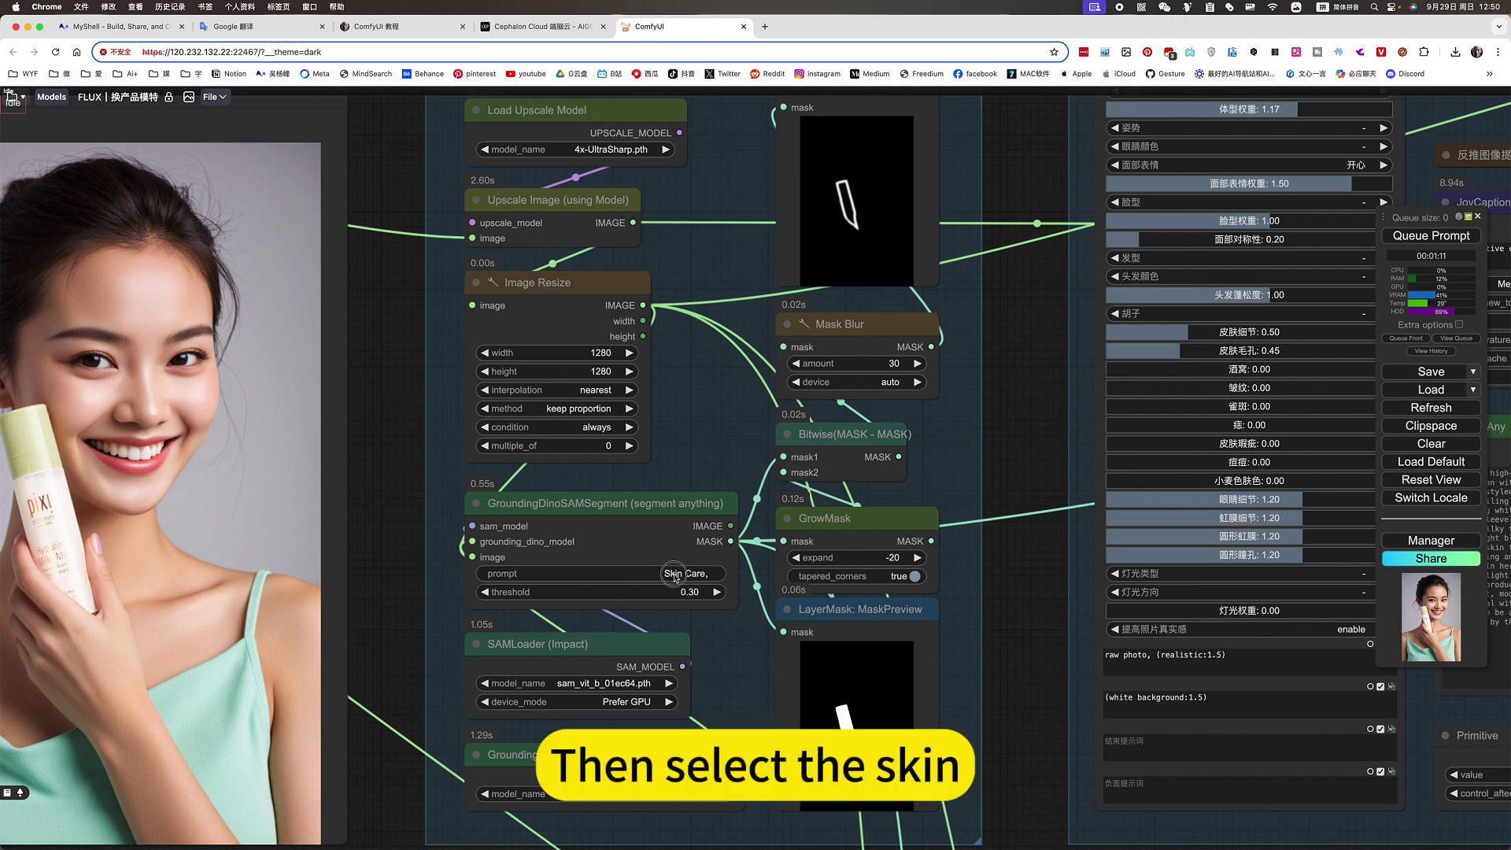
Step: Set the GroundingDinoSAMSegment prompt to 'Skin Care,'
{"action": "left_click", "coordinate": [674, 573]}
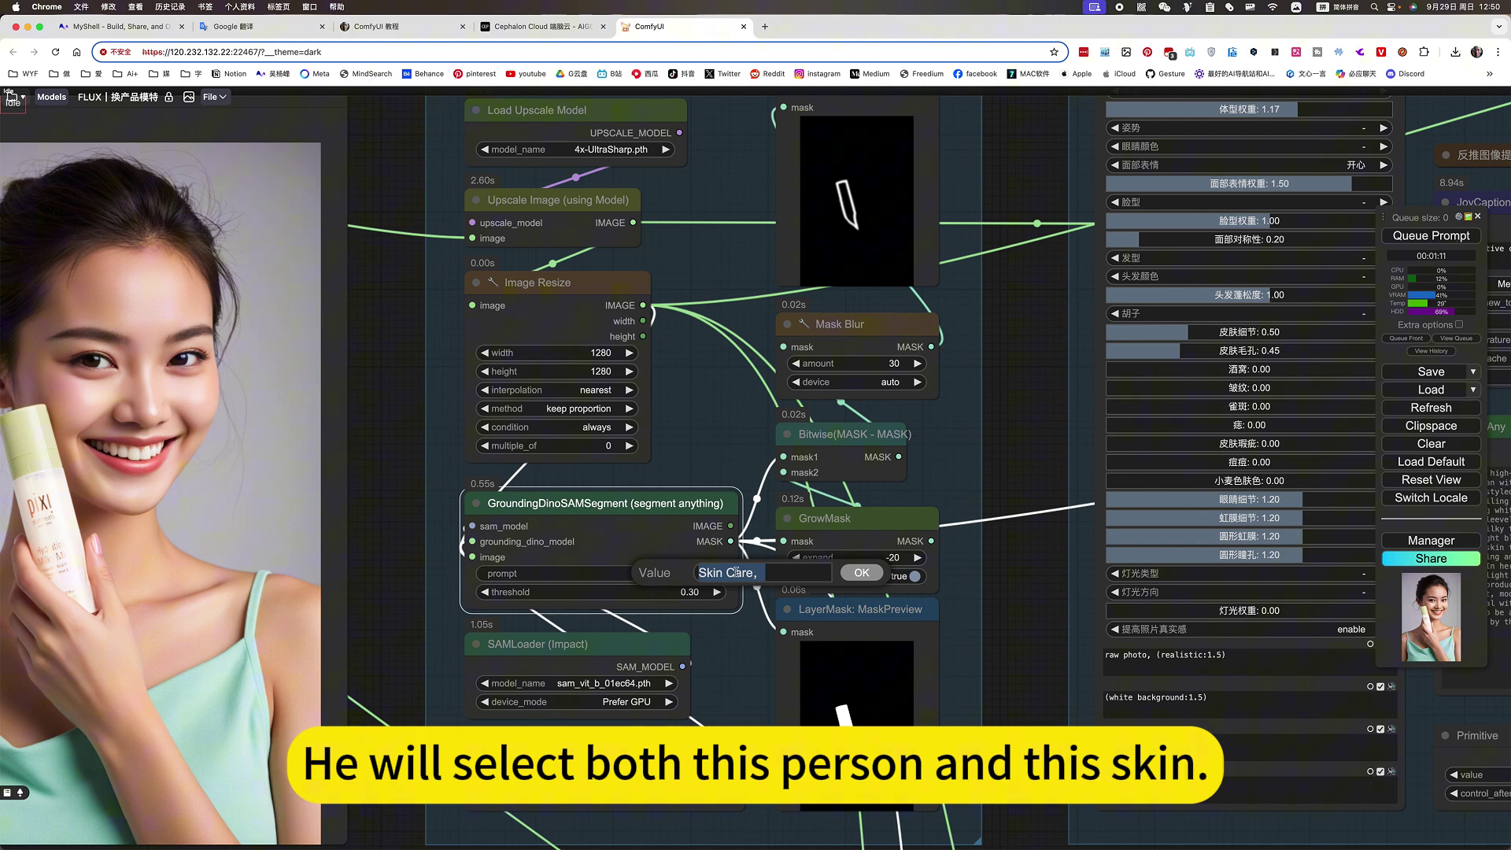
{"action": "left_click", "coordinate": [861, 572]}
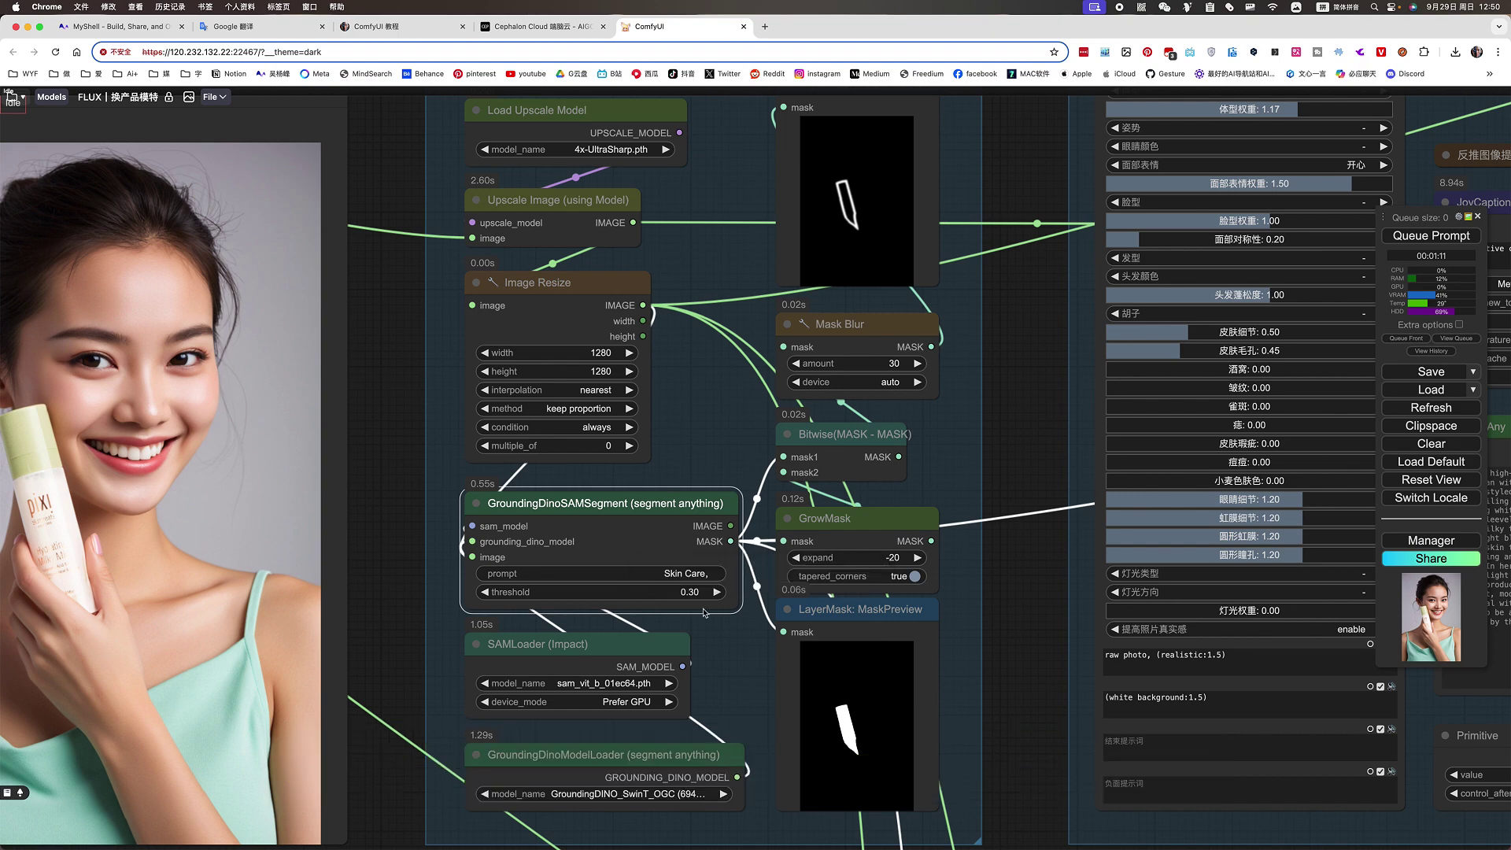
{"action": "scroll", "coordinate": [729, 679], "scroll_direction": "down", "scroll_amount": 5}
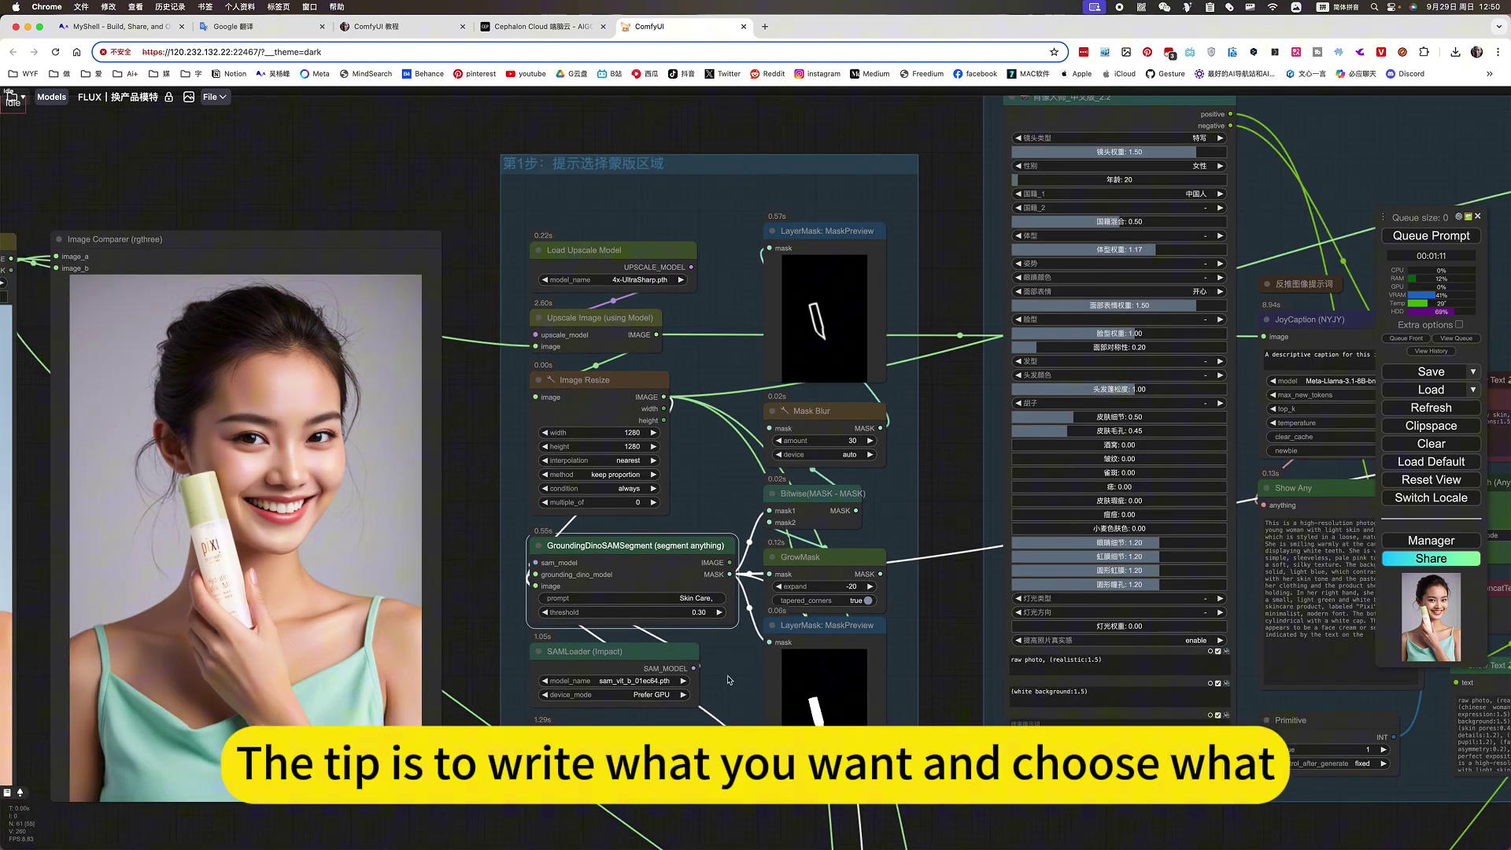
{"action": "scroll", "coordinate": [788, 622], "scroll_direction": "up", "scroll_amount": 2}
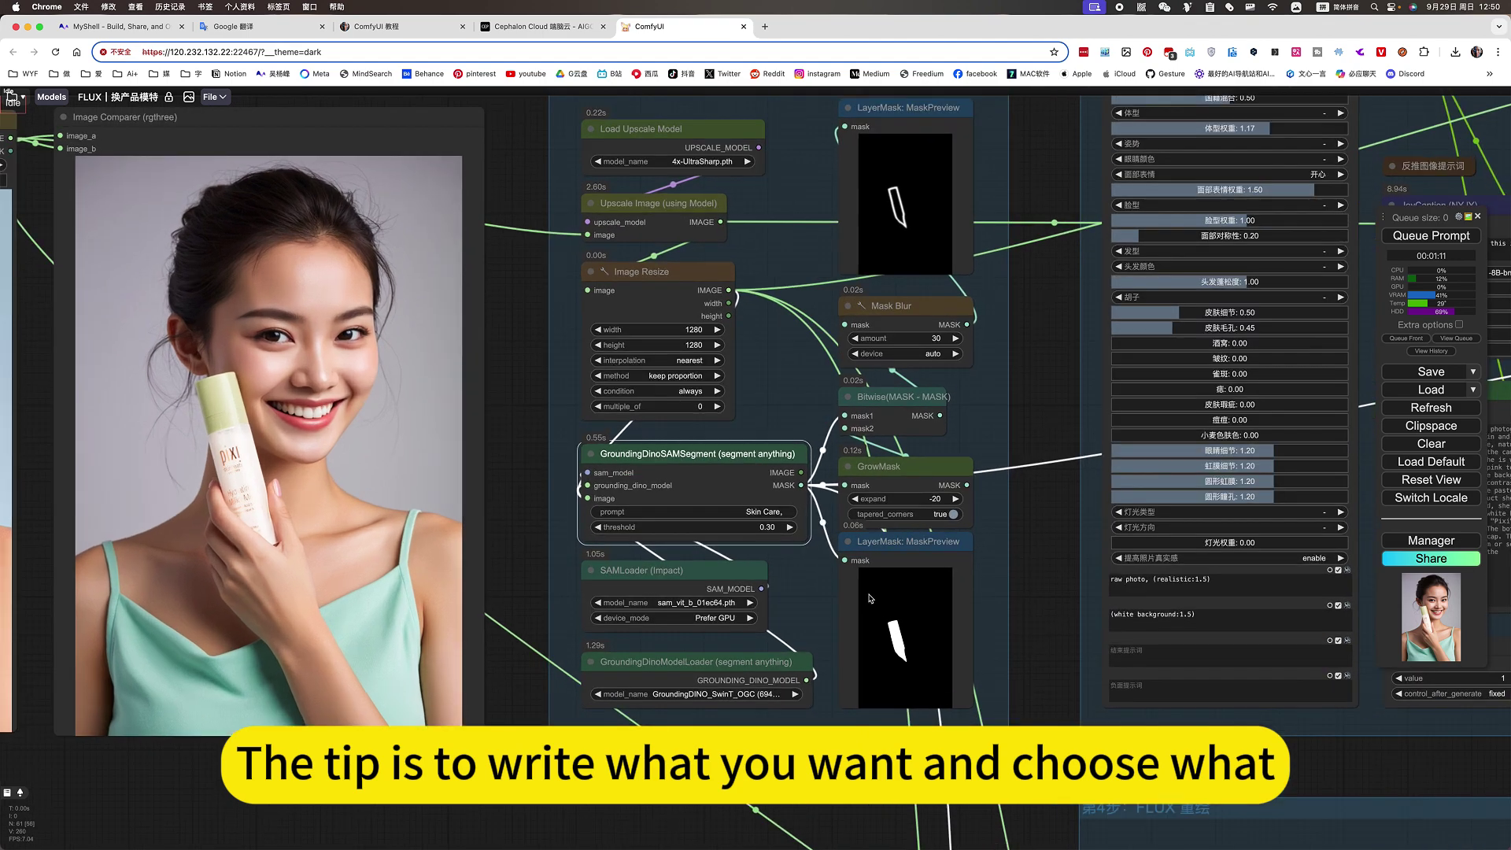
{"action": "left_click", "coordinate": [758, 512]}
{"action": "key", "text": "cmd+c"}
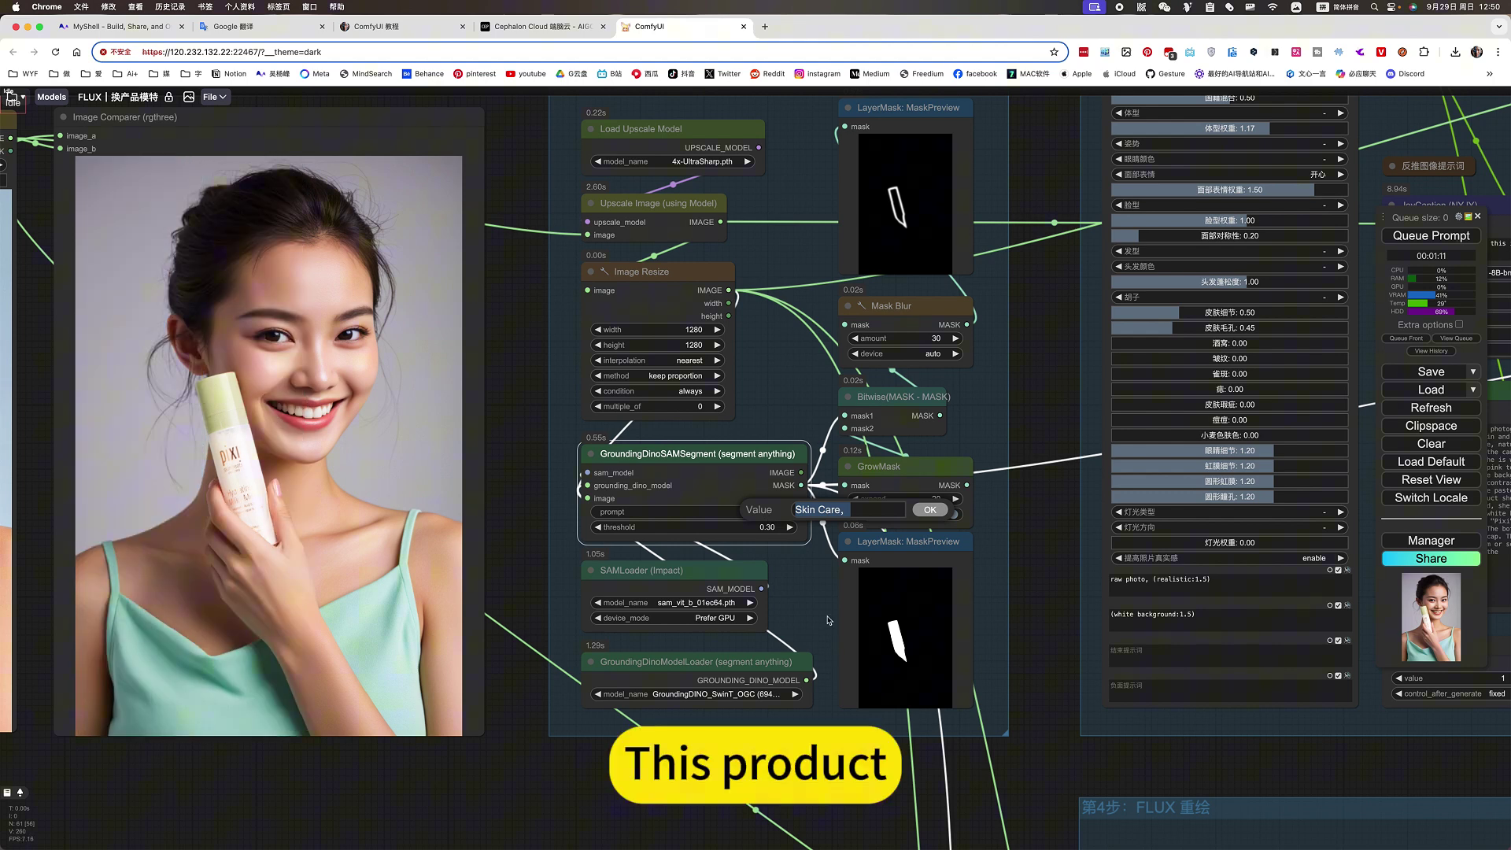
{"action": "left_click", "coordinate": [812, 585]}
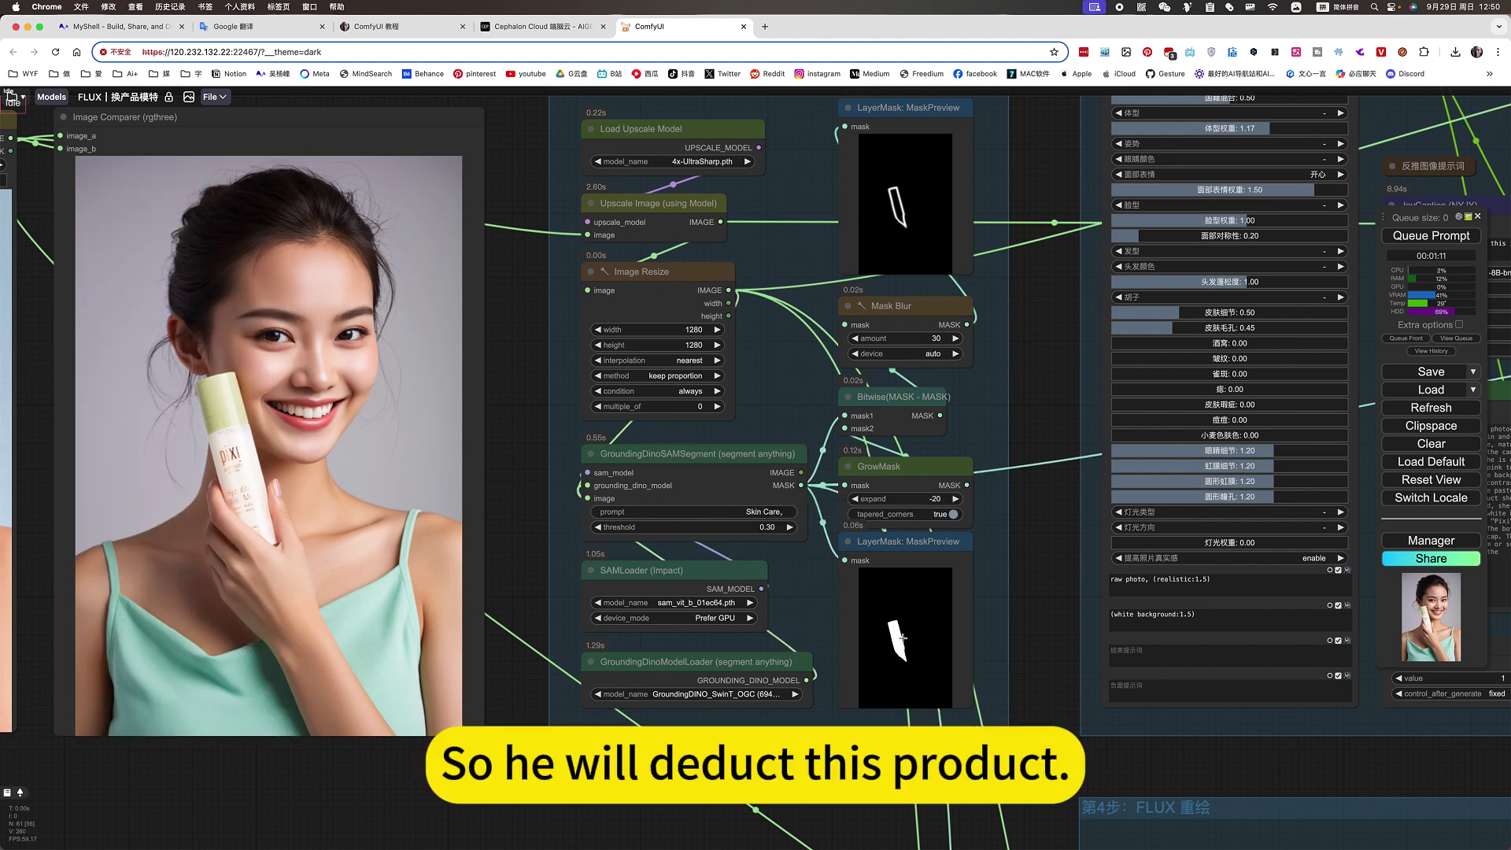
{"action": "scroll", "coordinate": [865, 535], "scroll_direction": "right", "scroll_amount": 2}
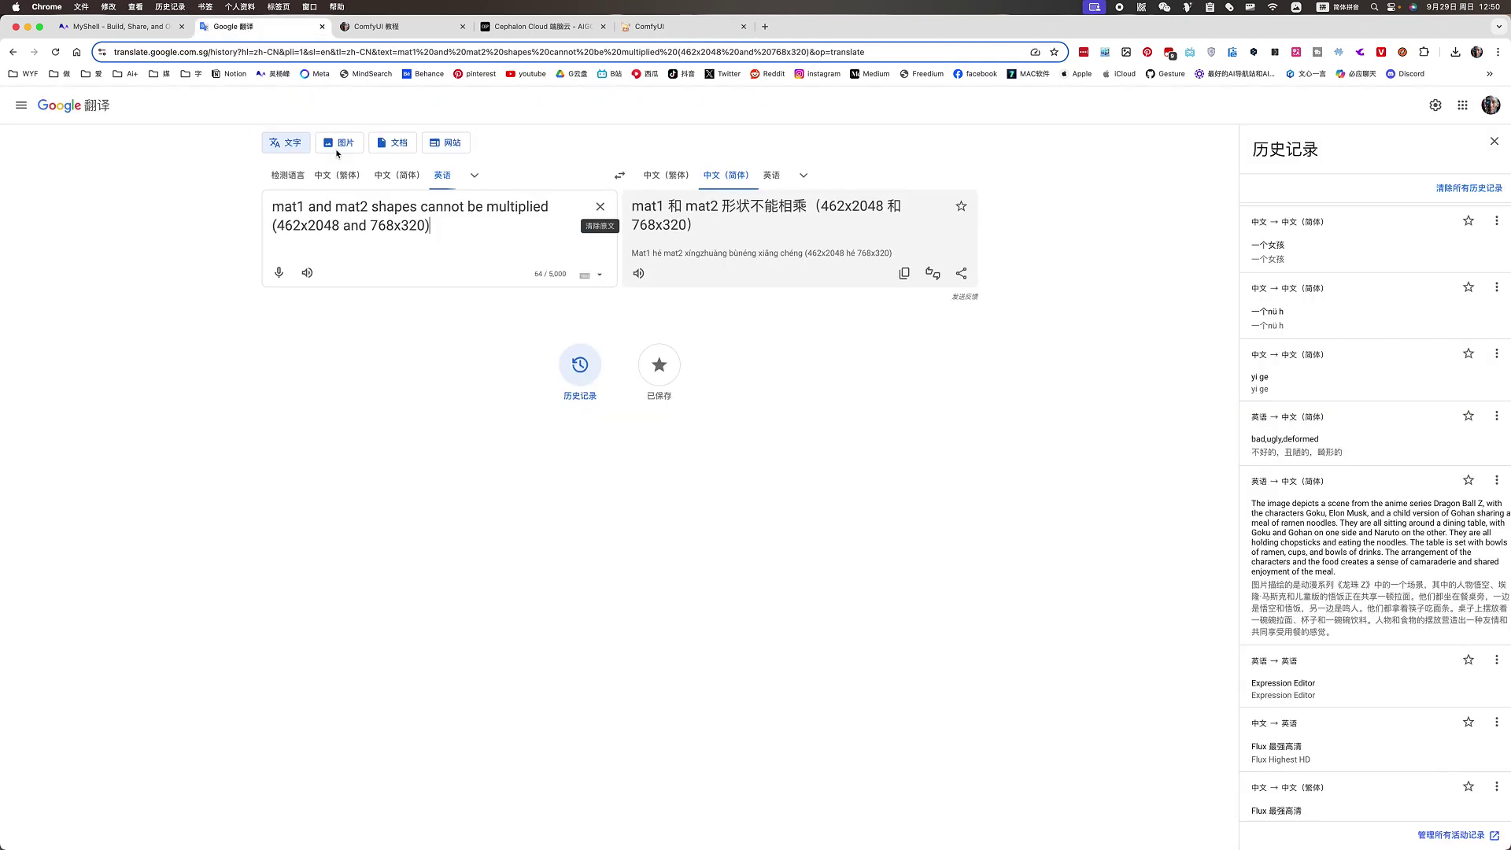
Step: Paste the product phrase into Google Translate to get its Chinese translation
{"action": "left_click", "coordinate": [244, 26]}
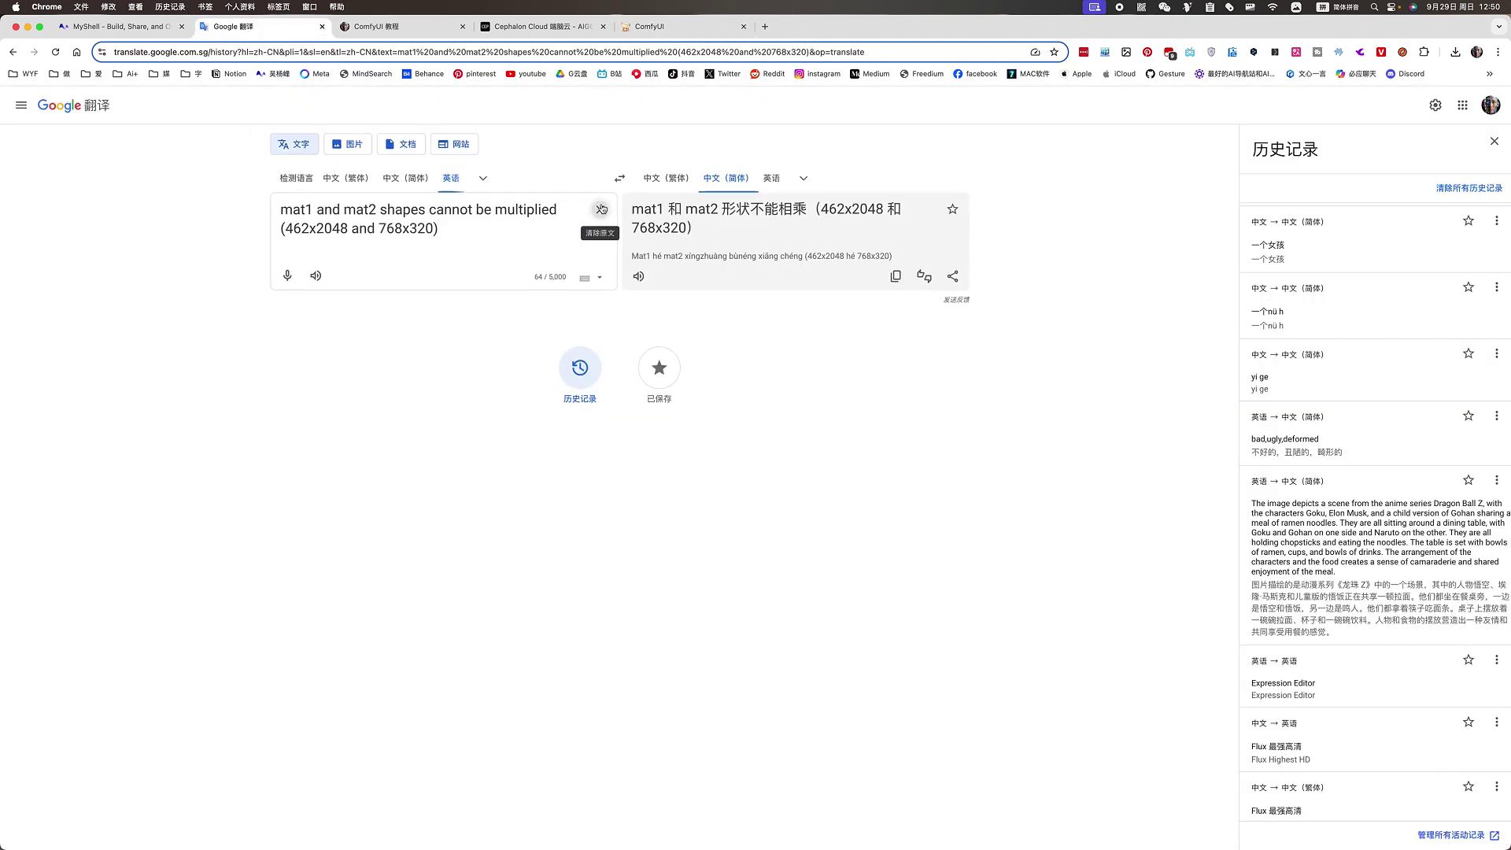
{"action": "left_click", "coordinate": [601, 208]}
{"action": "key", "text": "cmd+v"}
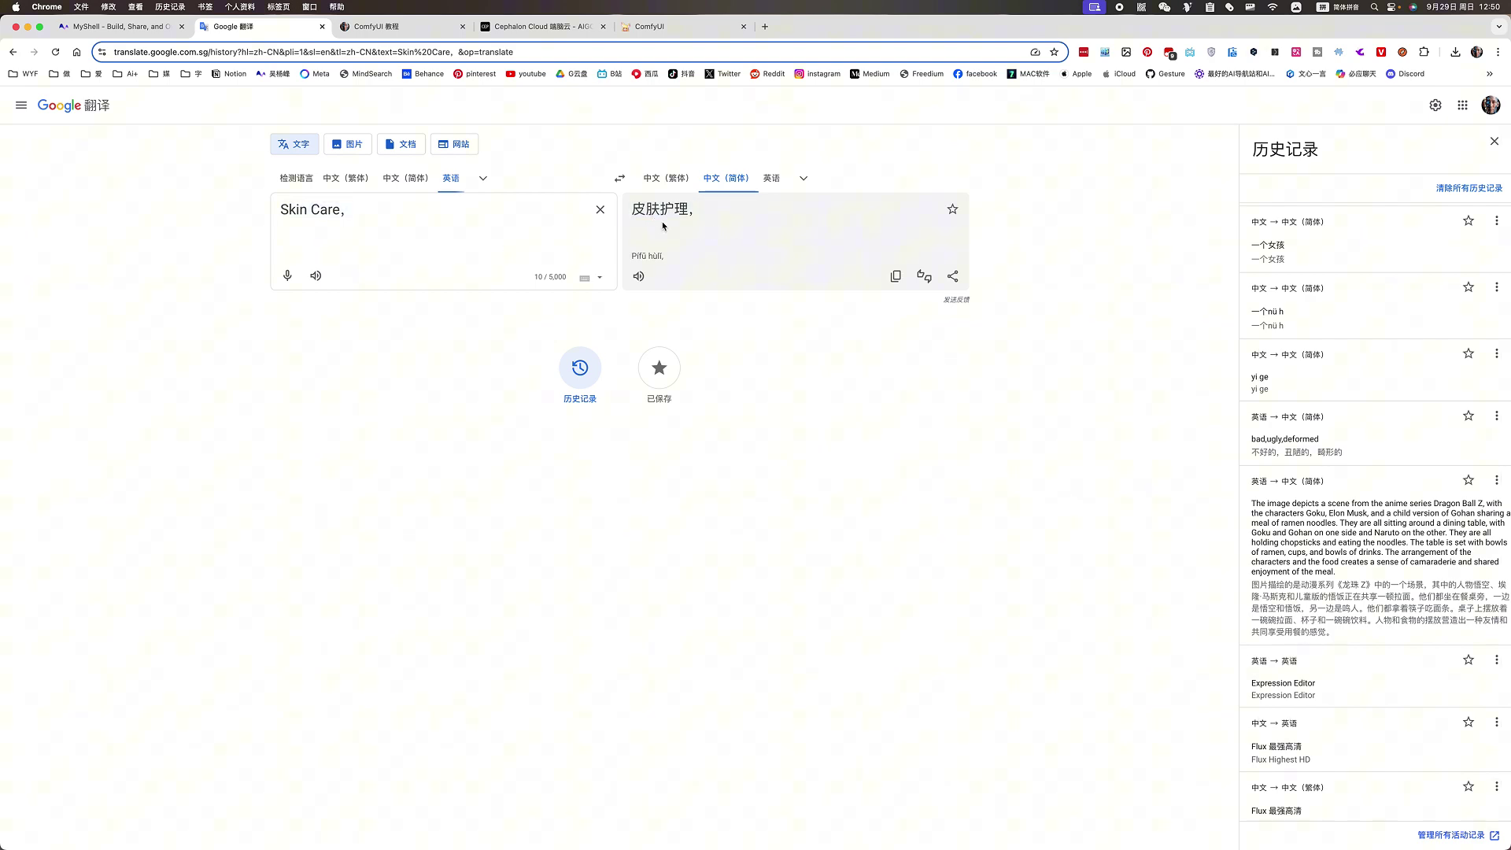
{"action": "left_click", "coordinate": [653, 28]}
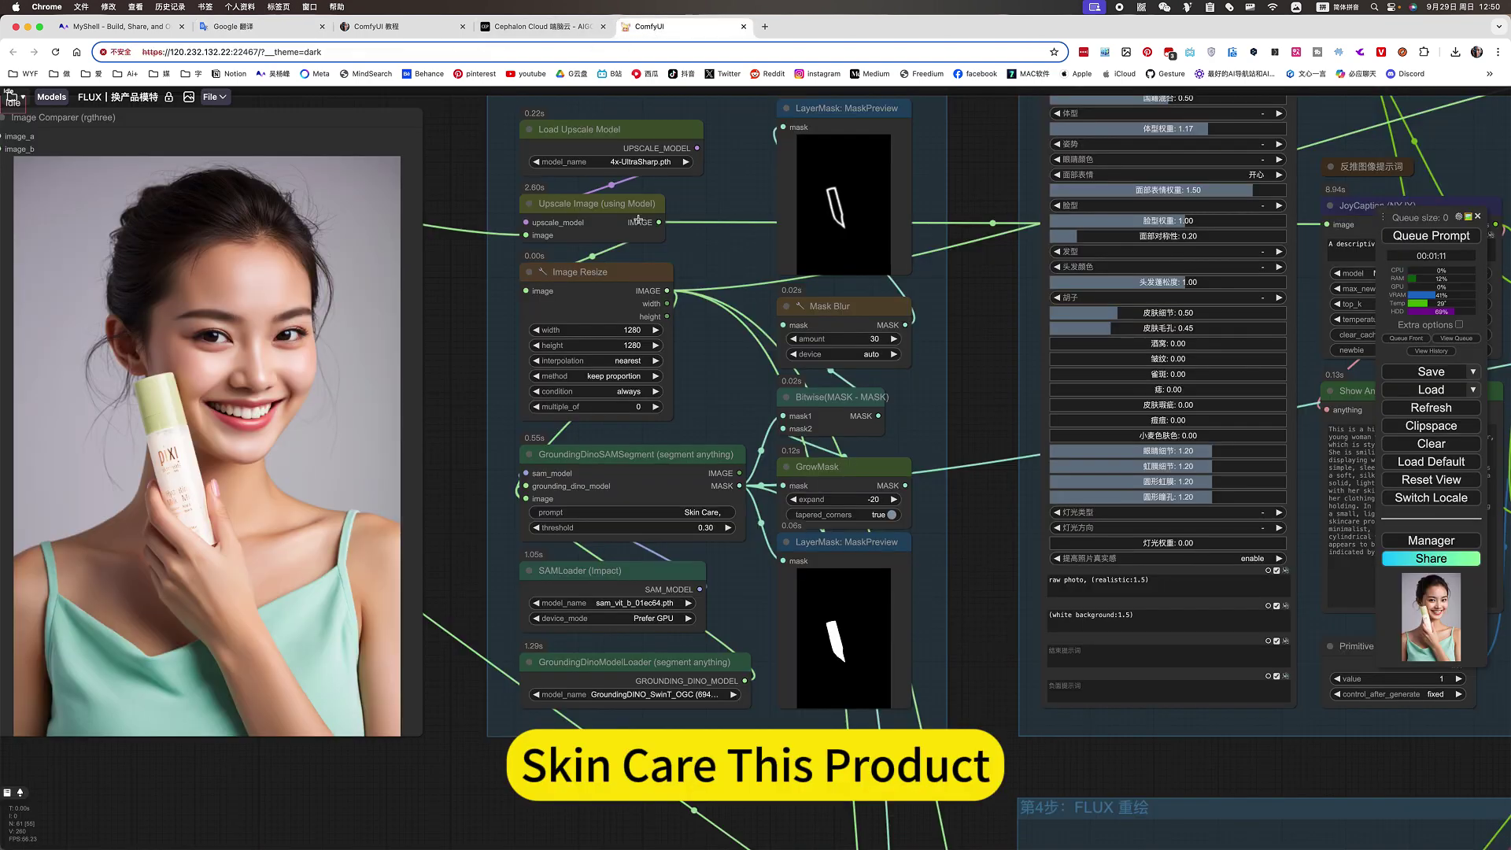
{"action": "left_click_drag", "start_coordinate": [974, 587], "coordinate": [925, 610]}
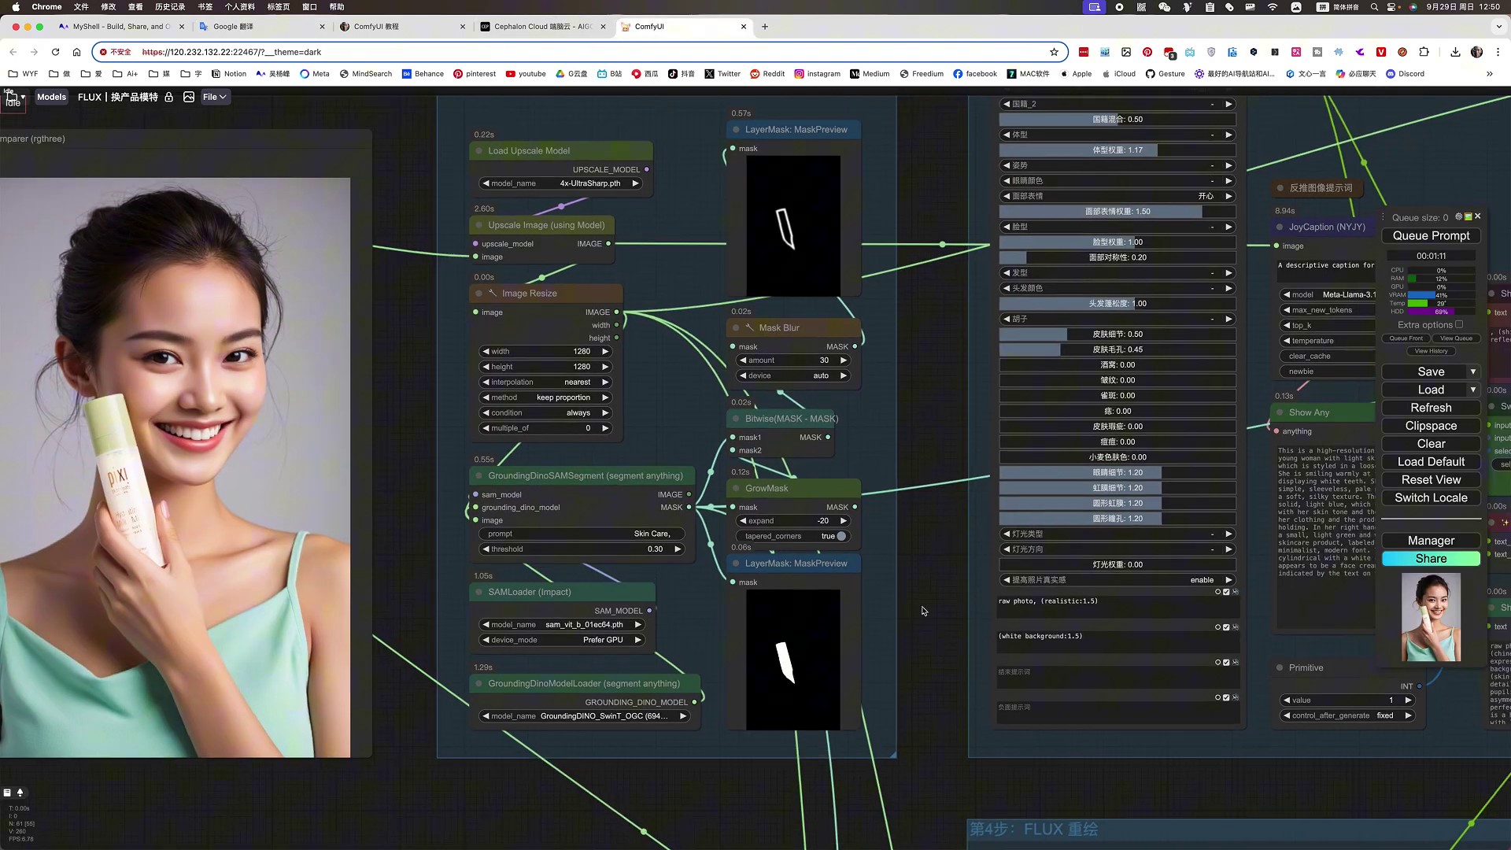
{"action": "scroll", "coordinate": [626, 461], "scroll_direction": "up", "scroll_amount": 2}
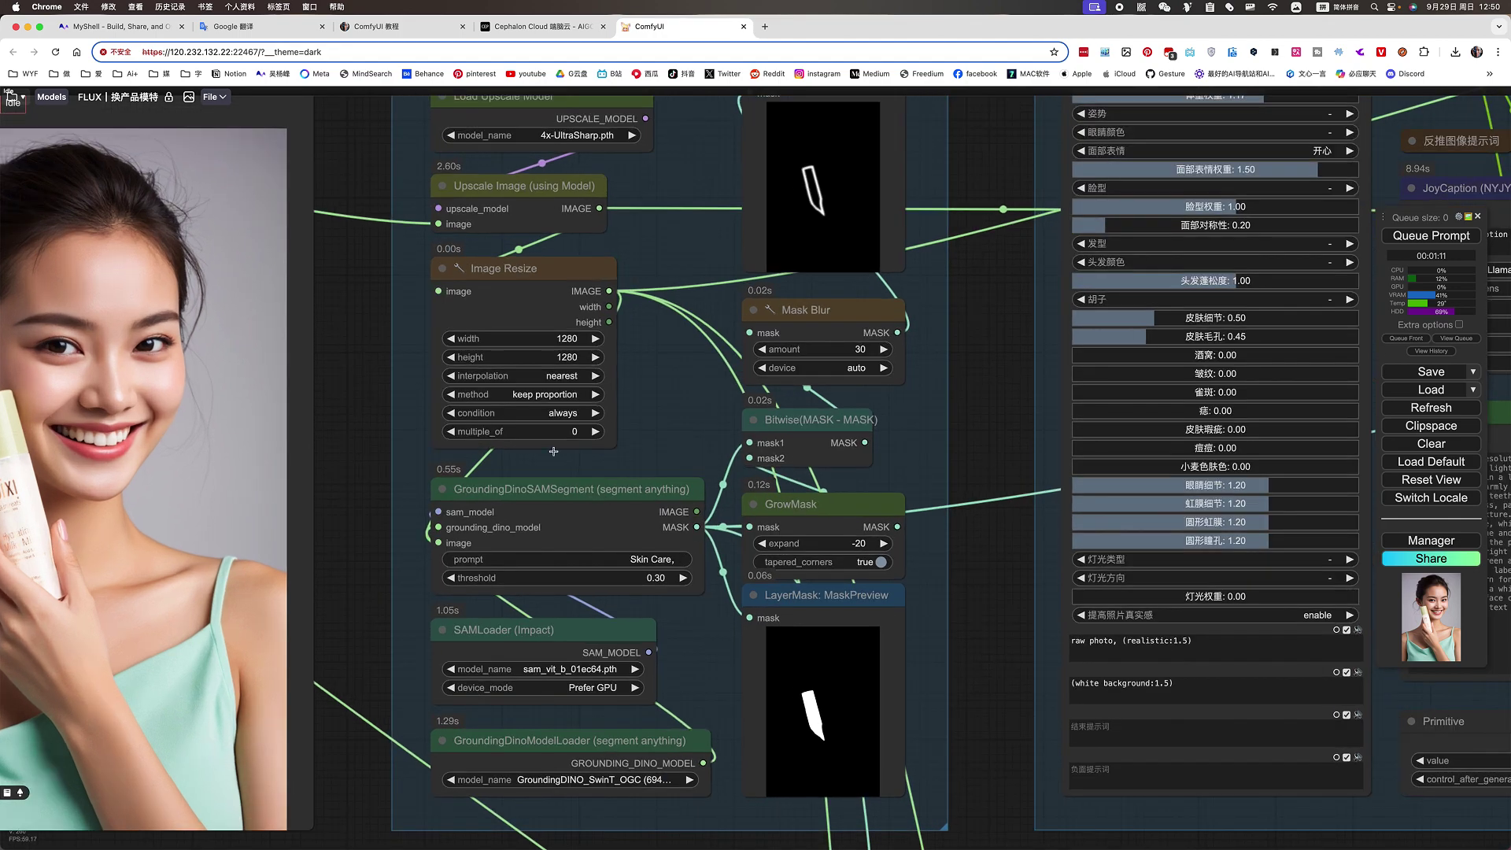
{"action": "left_click", "coordinate": [556, 290]}
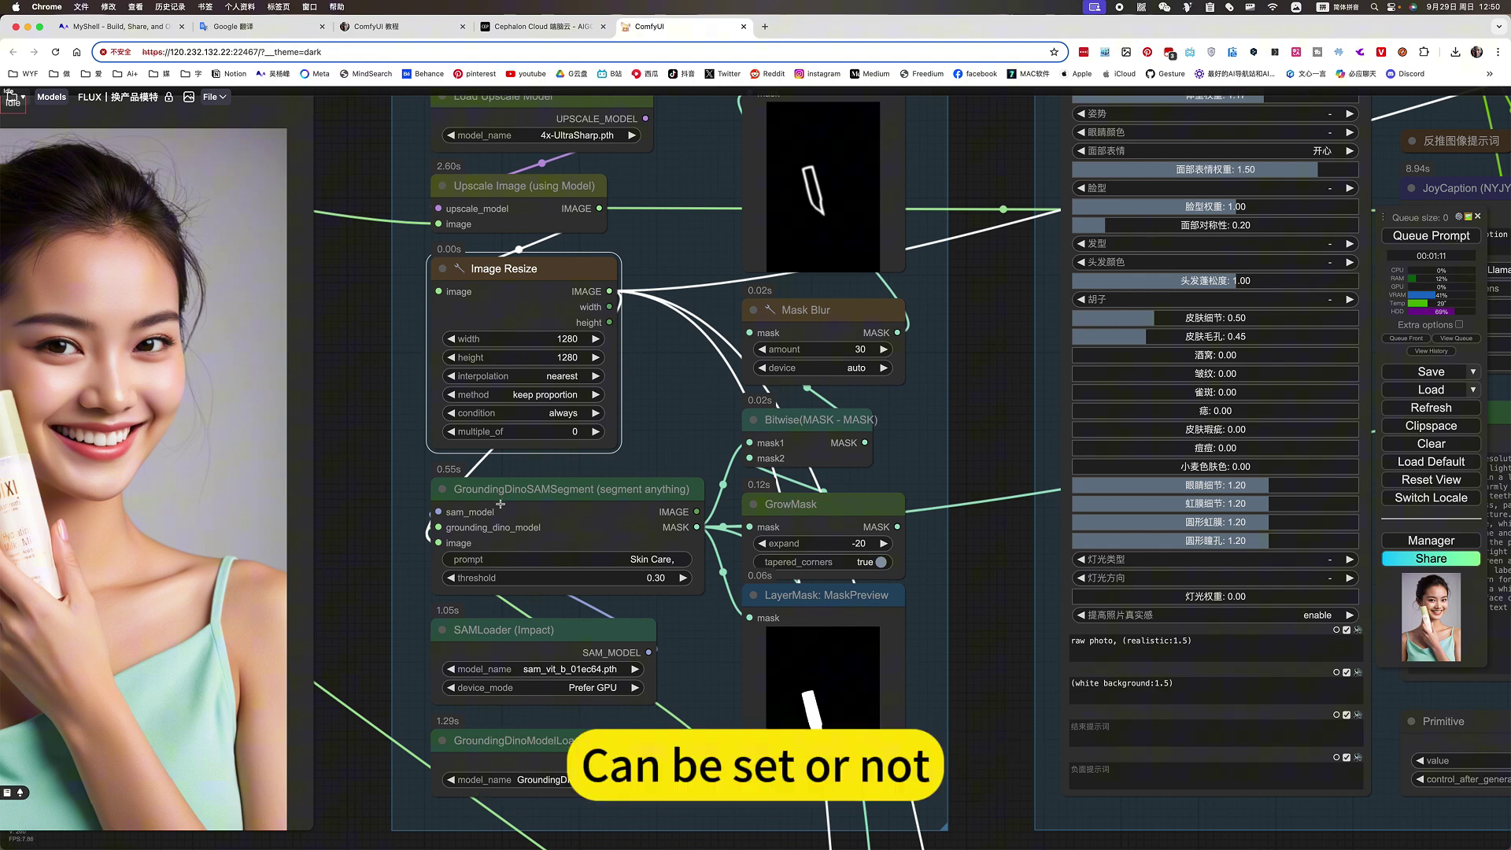
{"action": "scroll", "coordinate": [500, 503], "scroll_direction": "down", "scroll_amount": 3}
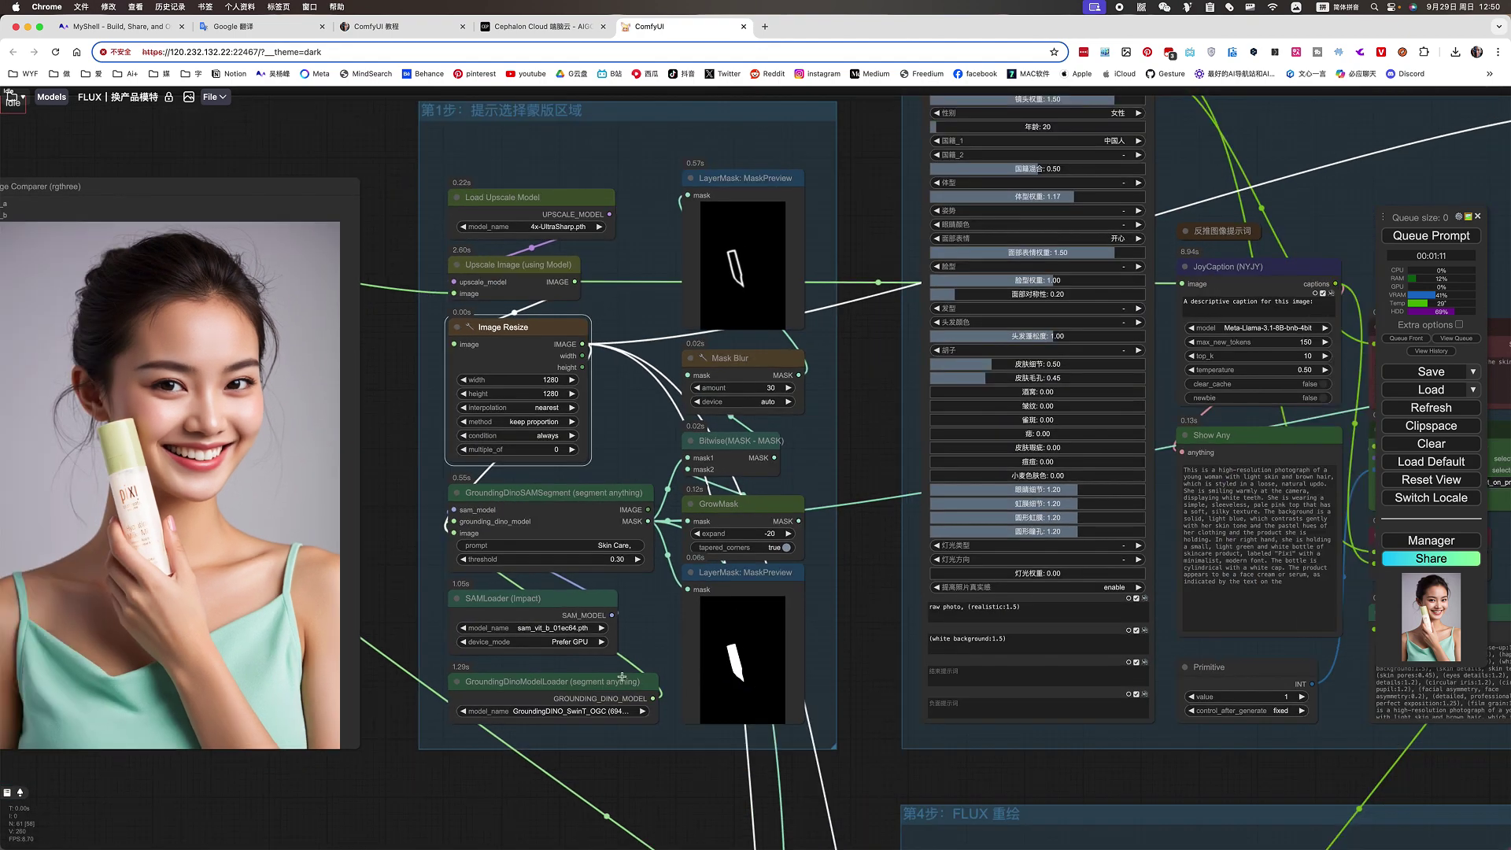
{"action": "left_click", "coordinate": [572, 688]}
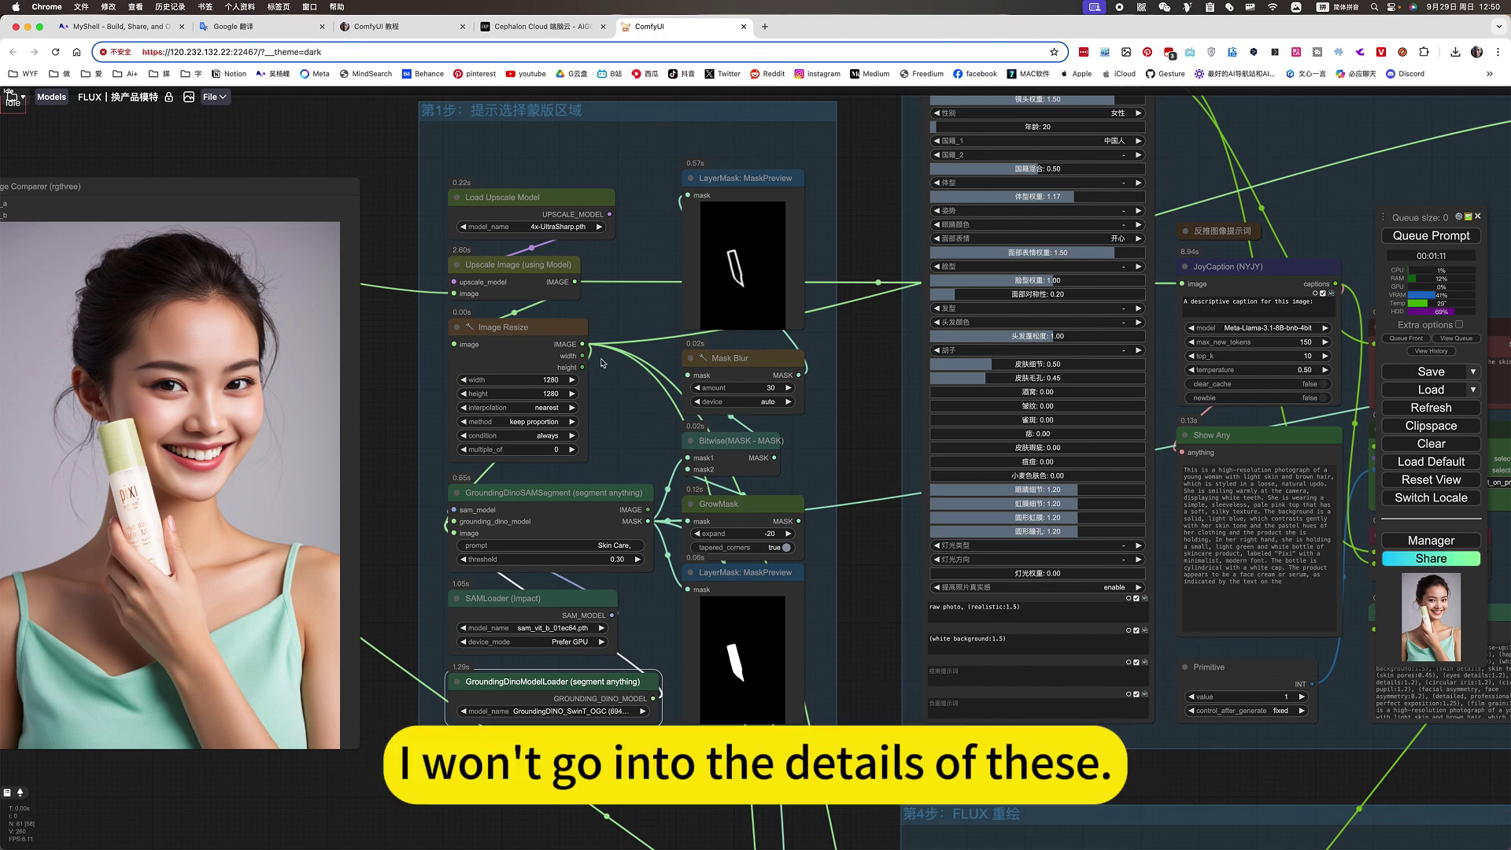
{"action": "scroll", "coordinate": [839, 464], "scroll_direction": "down", "scroll_amount": 2}
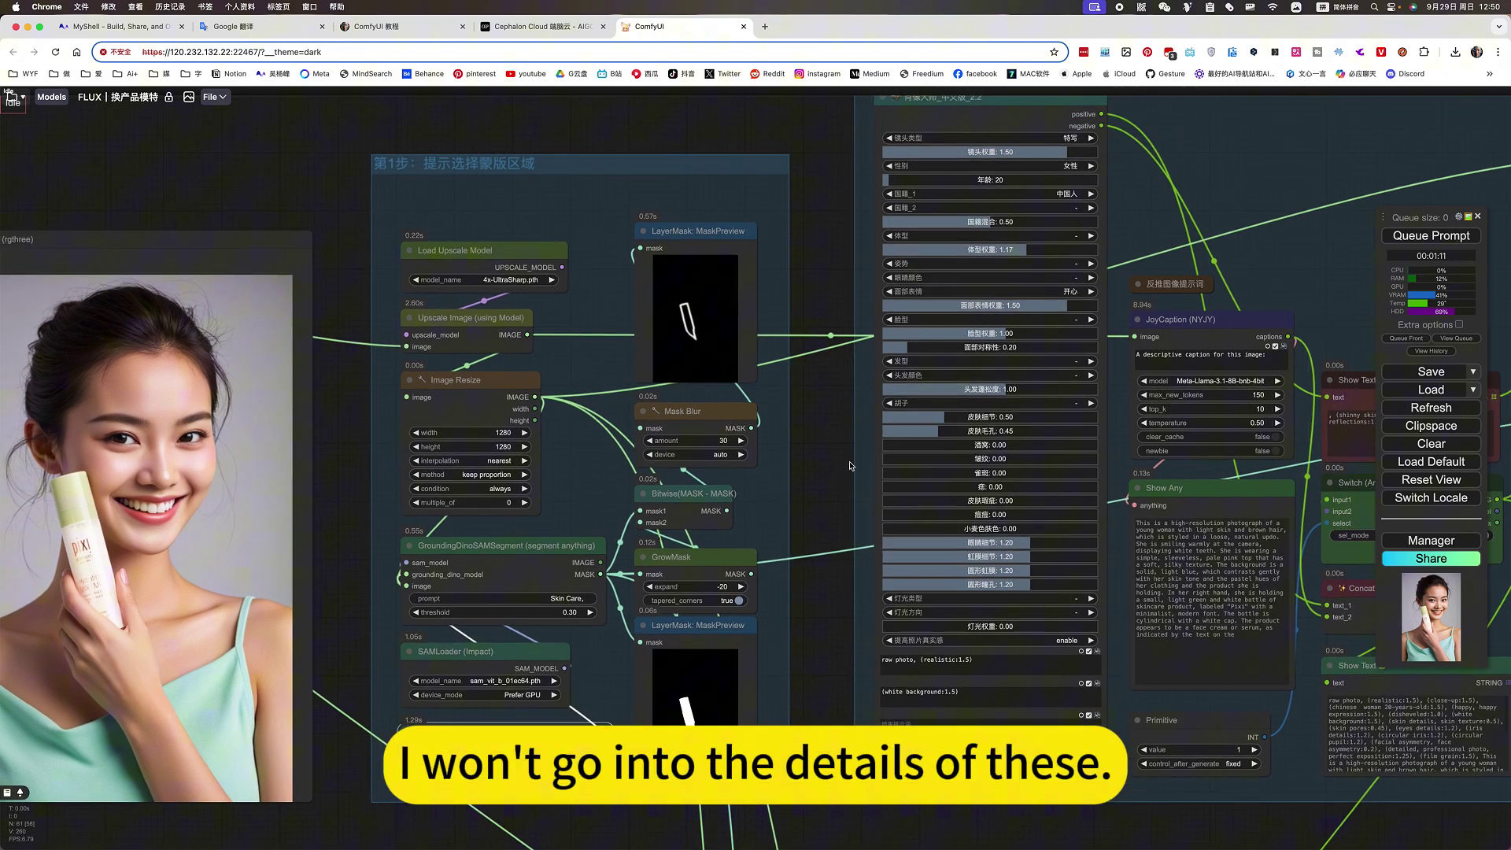
{"action": "scroll", "coordinate": [839, 463], "scroll_direction": "down", "scroll_amount": 2}
{"action": "scroll", "coordinate": [839, 463], "scroll_direction": "down", "scroll_amount": 1}
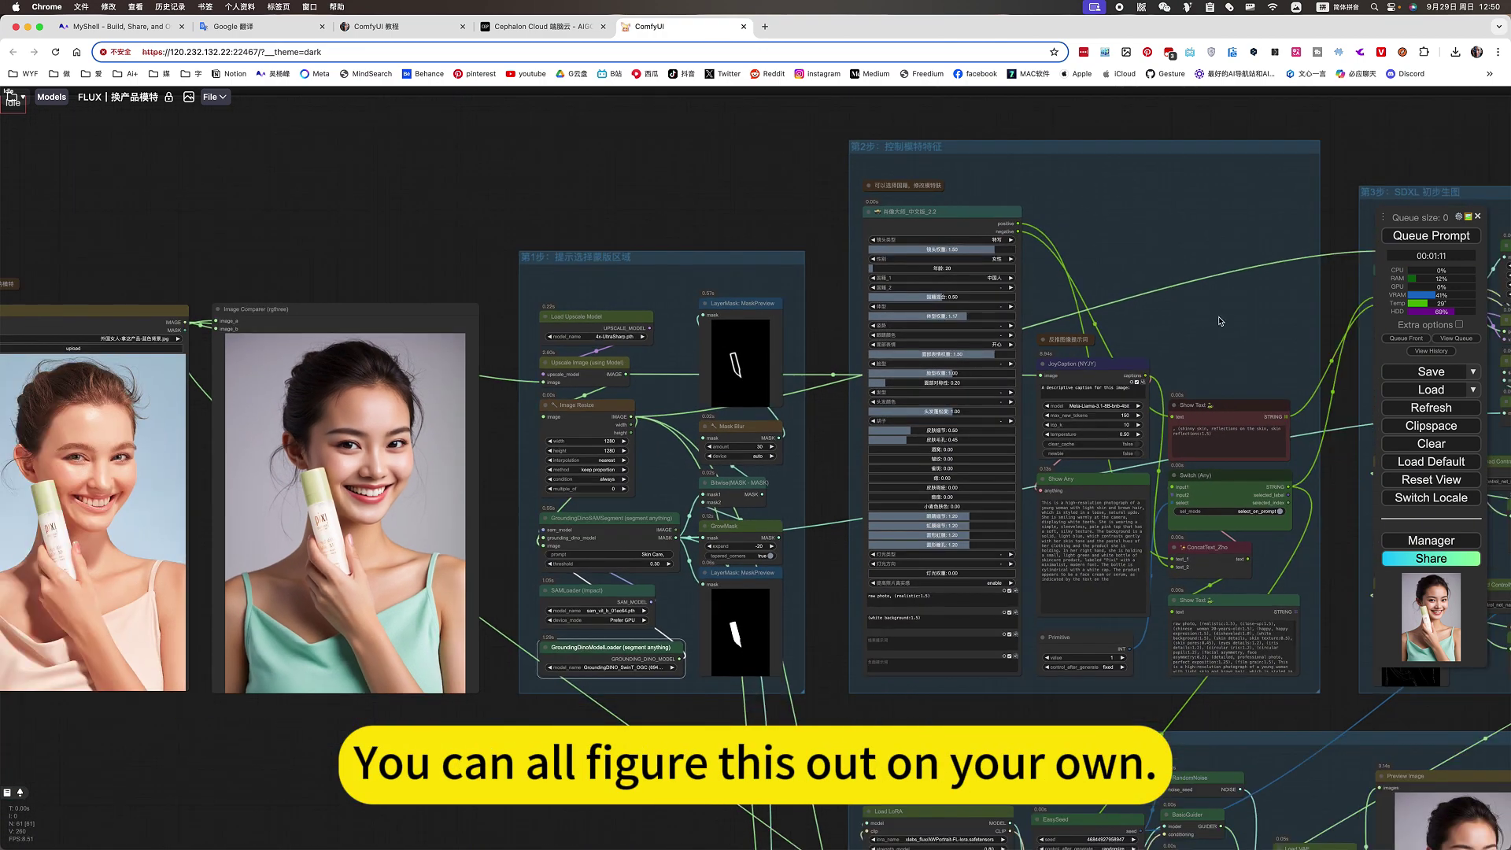
{"action": "scroll", "coordinate": [1096, 327], "scroll_direction": "right", "scroll_amount": 5}
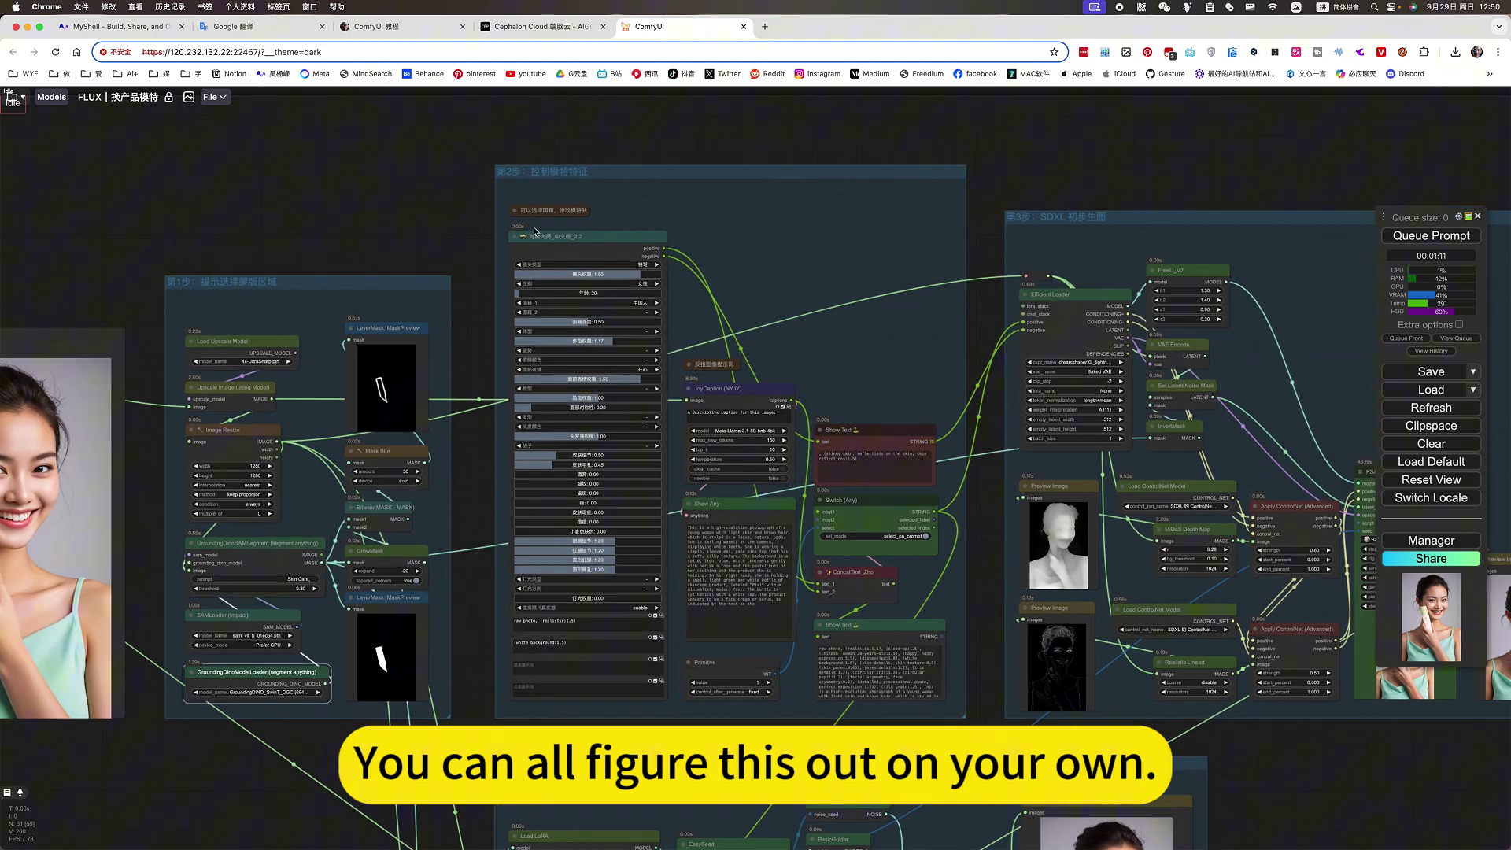
{"action": "left_click", "coordinate": [678, 248]}
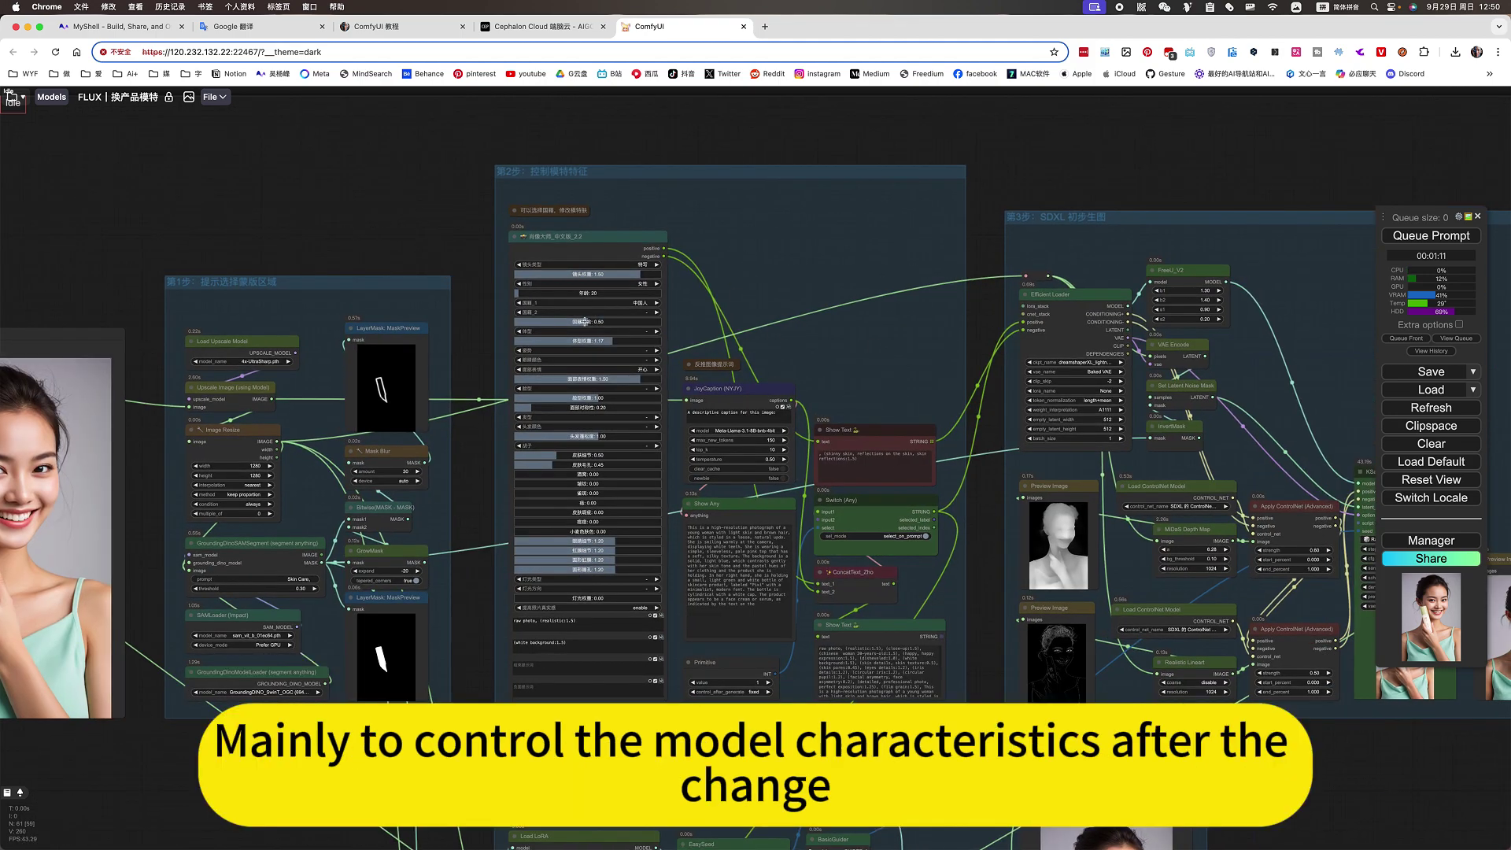
{"action": "scroll", "coordinate": [527, 321], "scroll_direction": "up", "scroll_amount": 4}
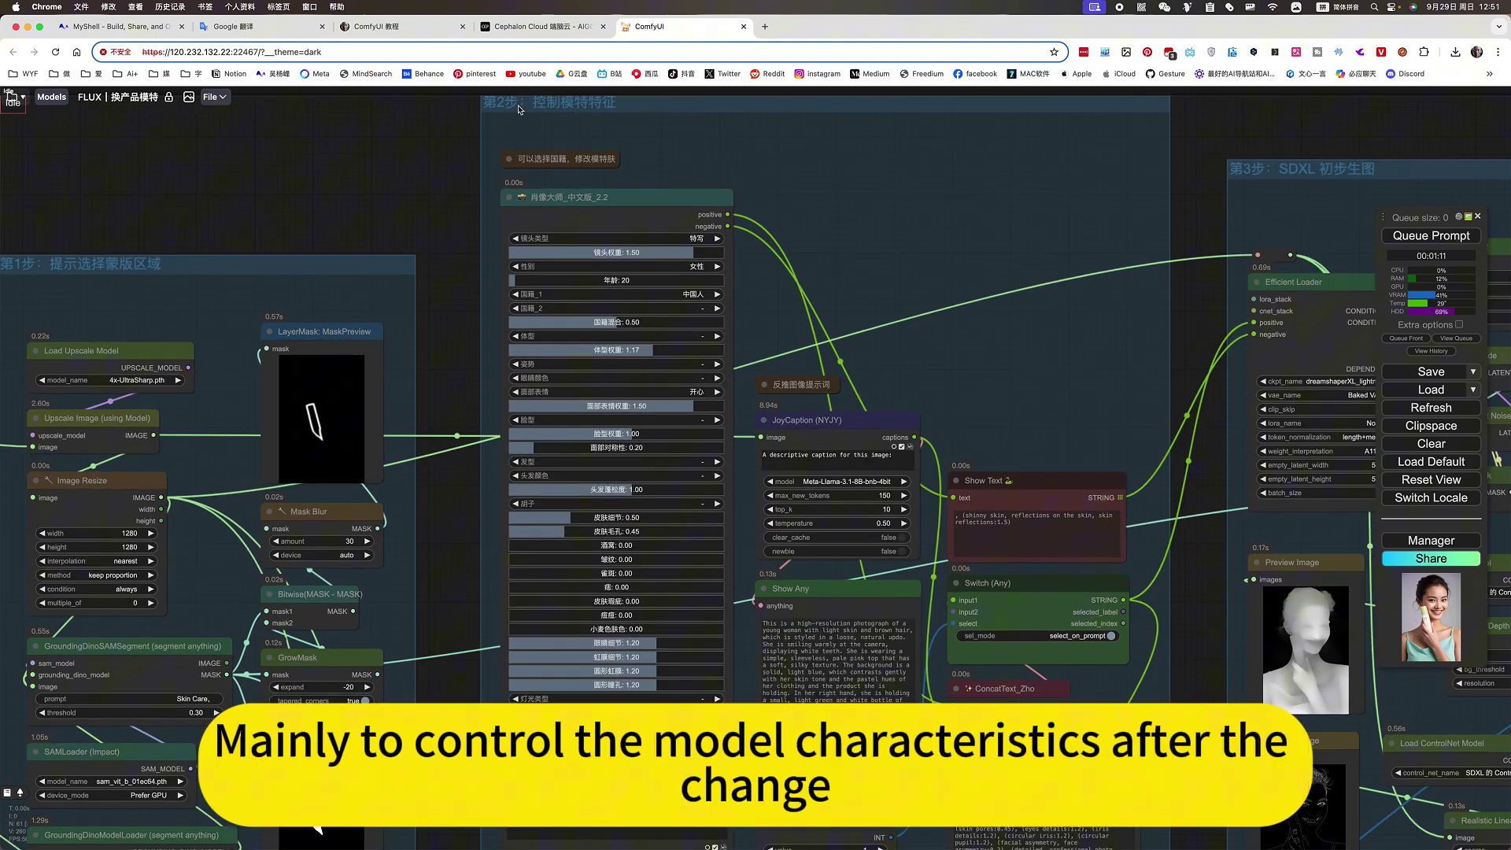
{"action": "scroll", "coordinate": [663, 174], "scroll_direction": "up", "scroll_amount": 2}
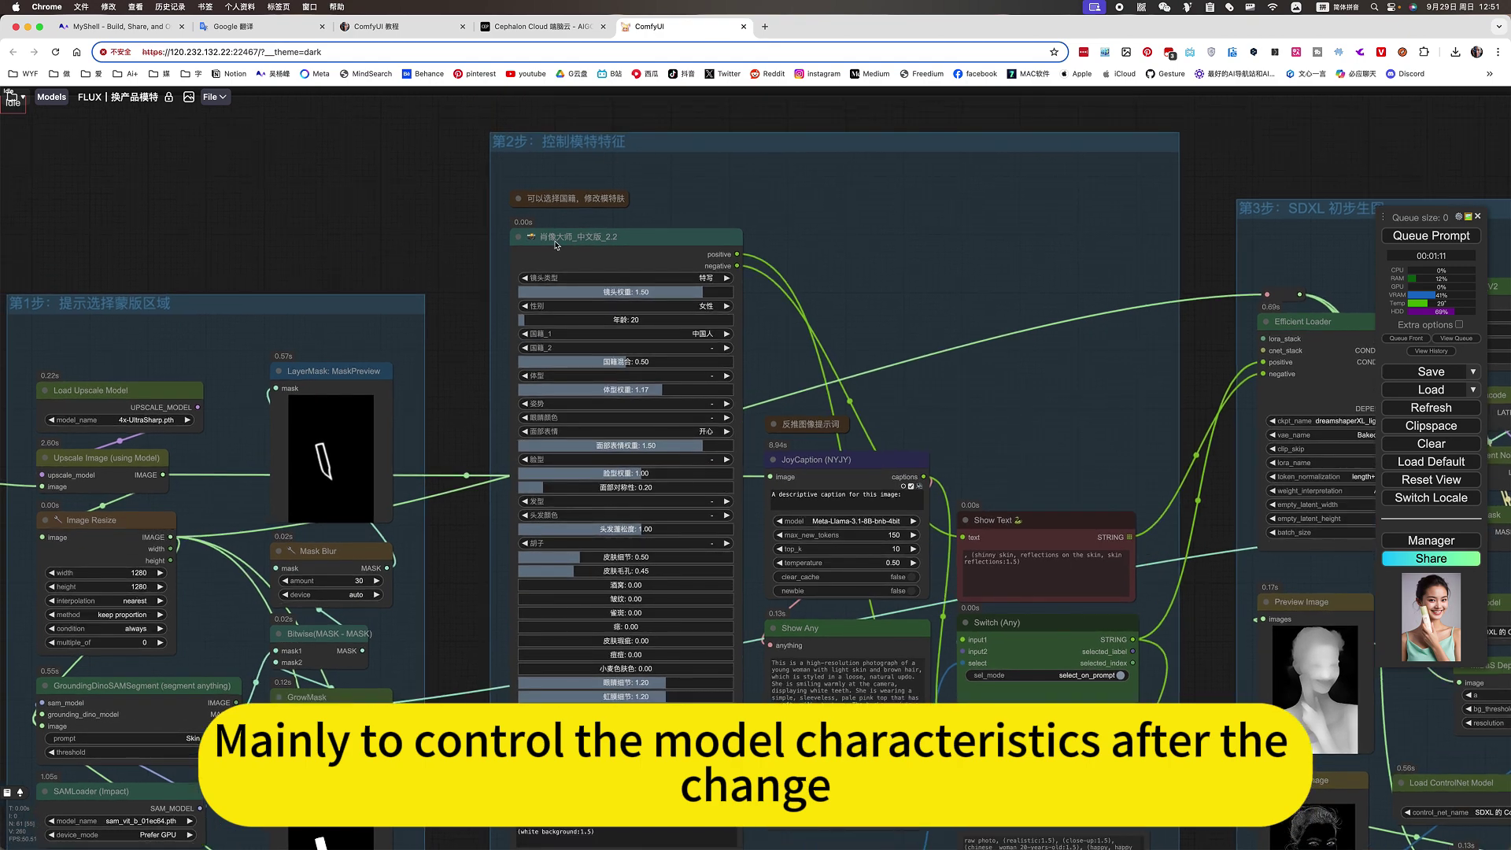
{"action": "scroll", "coordinate": [741, 418], "scroll_direction": "up", "scroll_amount": 5}
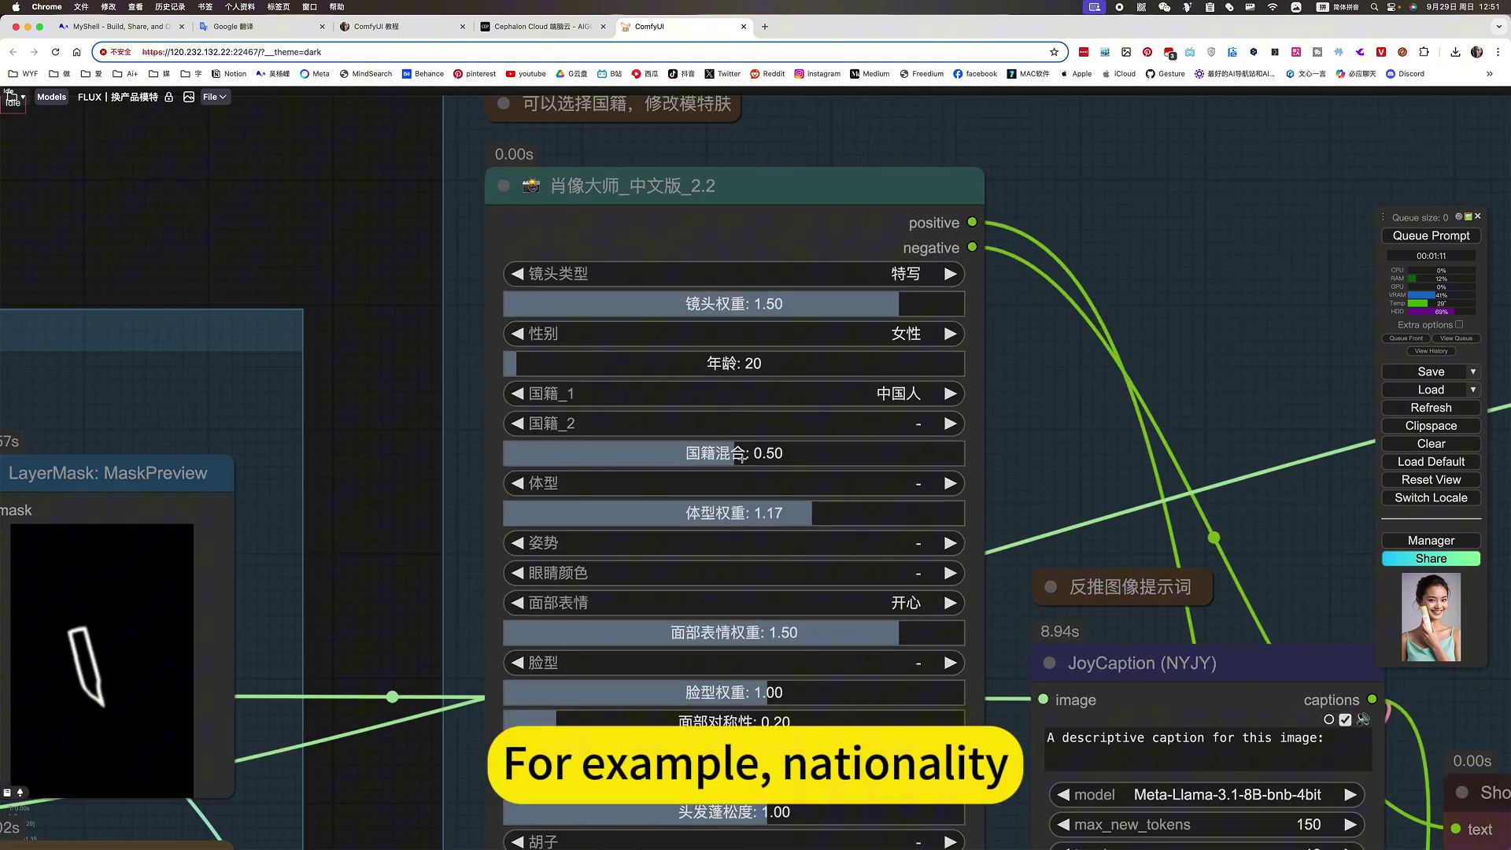
{"action": "scroll", "coordinate": [812, 495], "scroll_direction": "down", "scroll_amount": 6}
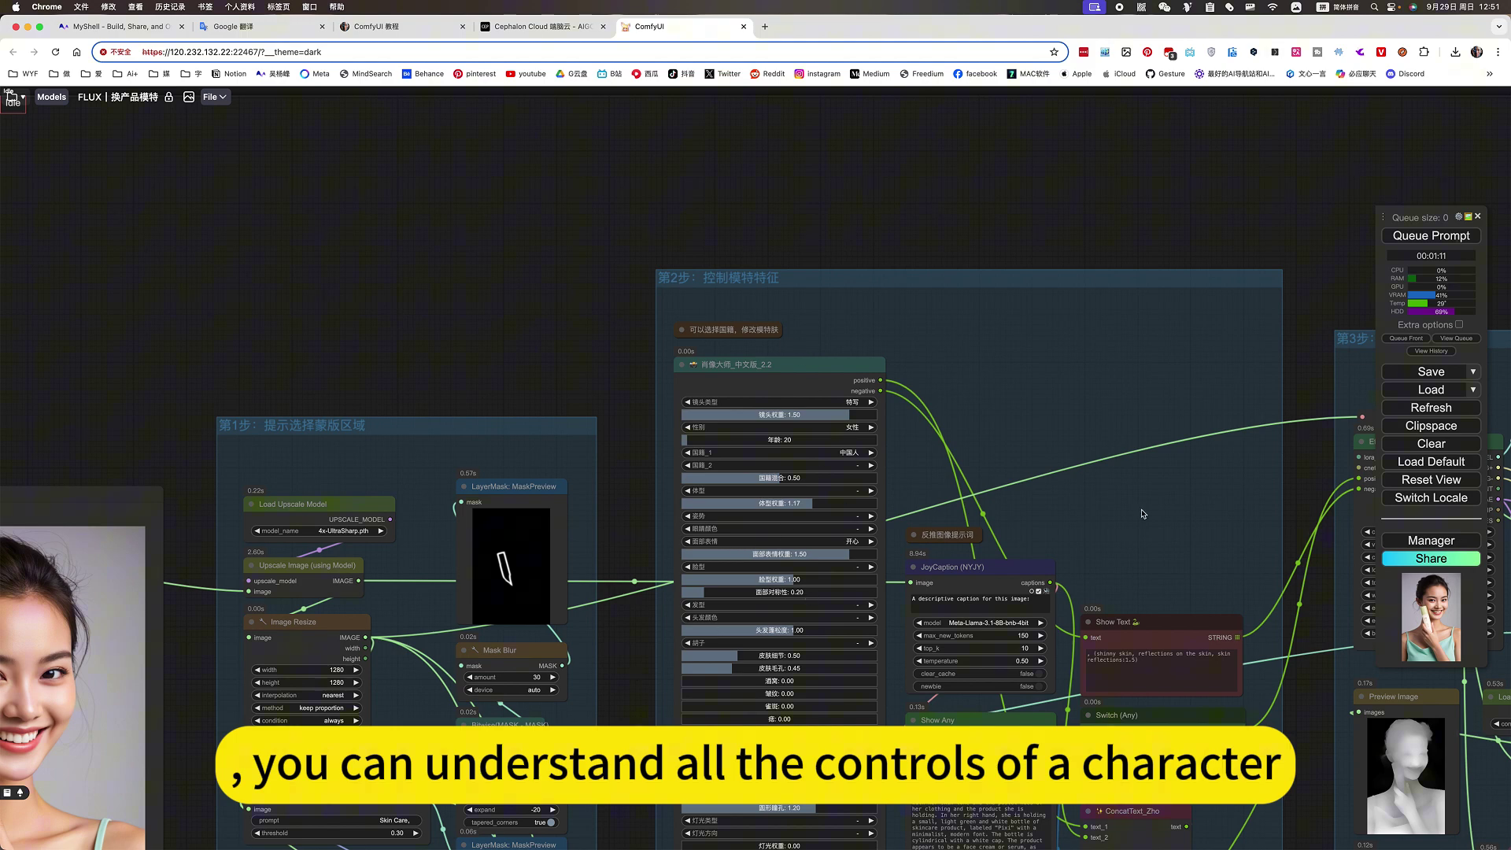
{"action": "left_click_drag", "start_coordinate": [1099, 473], "coordinate": [943, 266]}
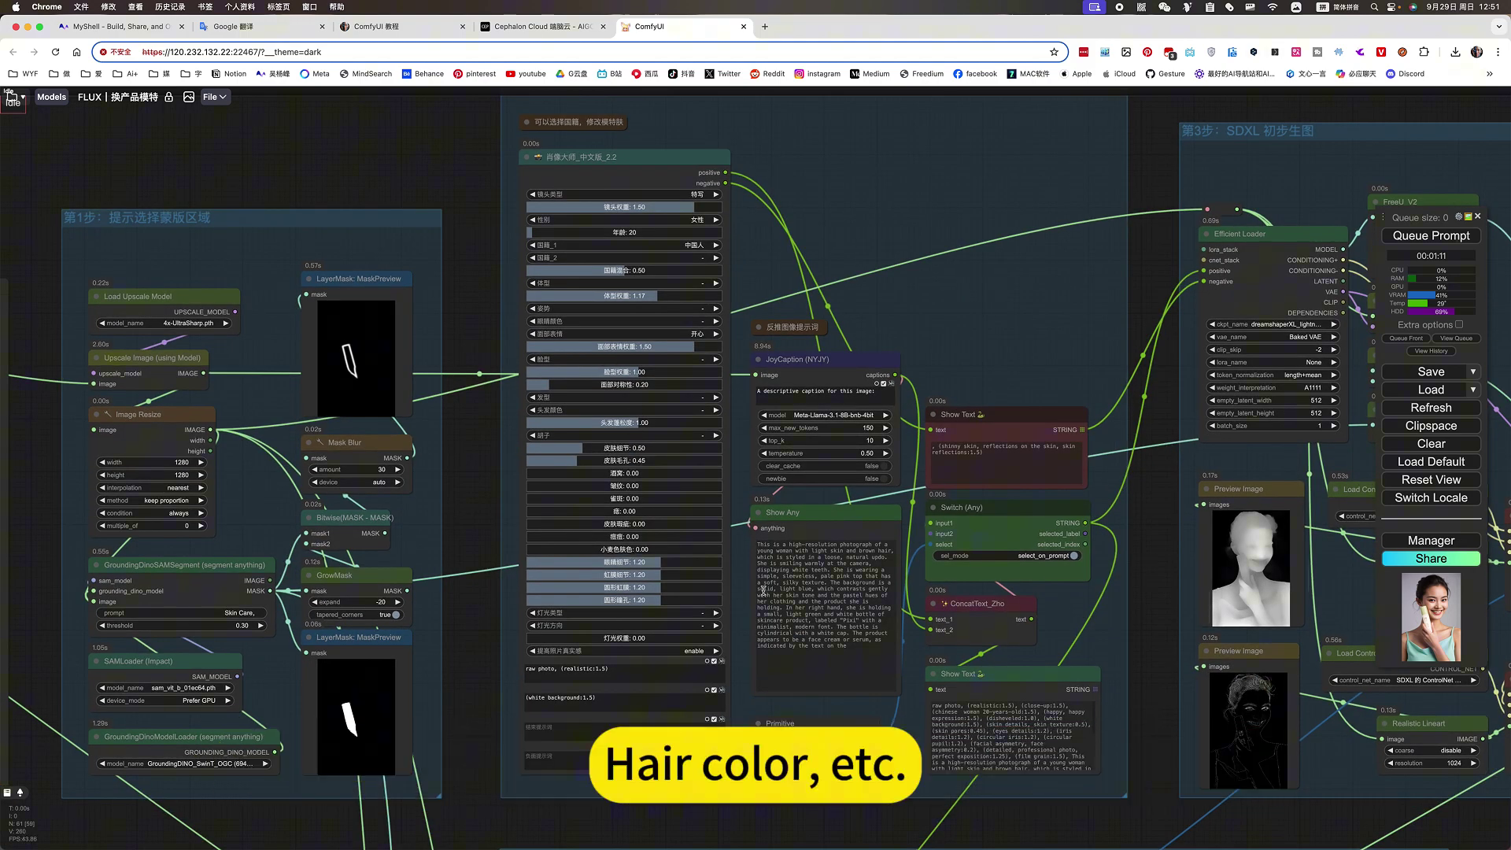
{"action": "left_click_drag", "start_coordinate": [484, 686], "coordinate": [505, 634]}
{"action": "left_click", "coordinate": [551, 622]}
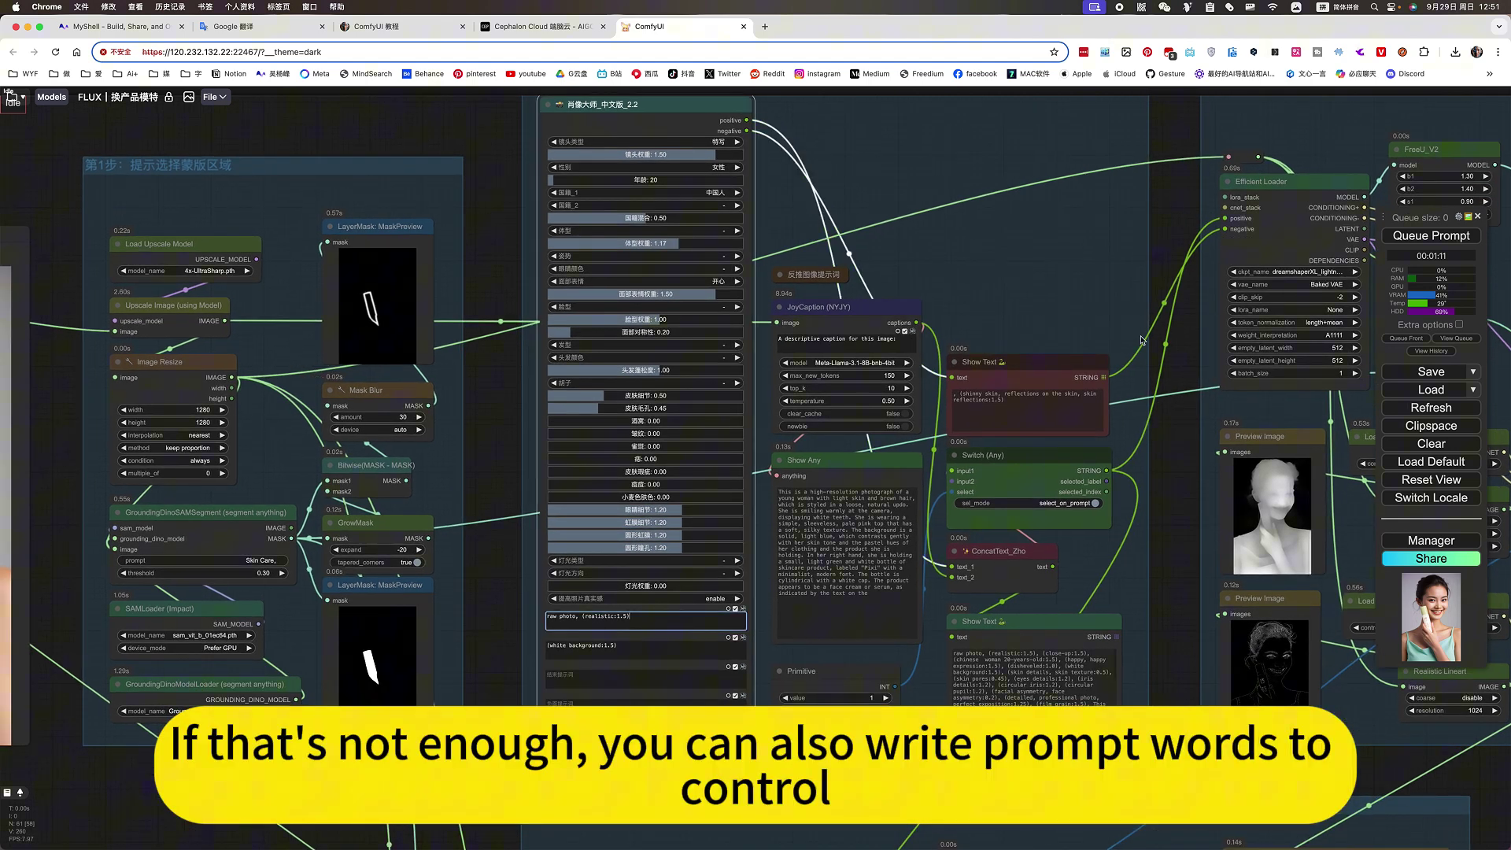
{"action": "left_click", "coordinate": [845, 308]}
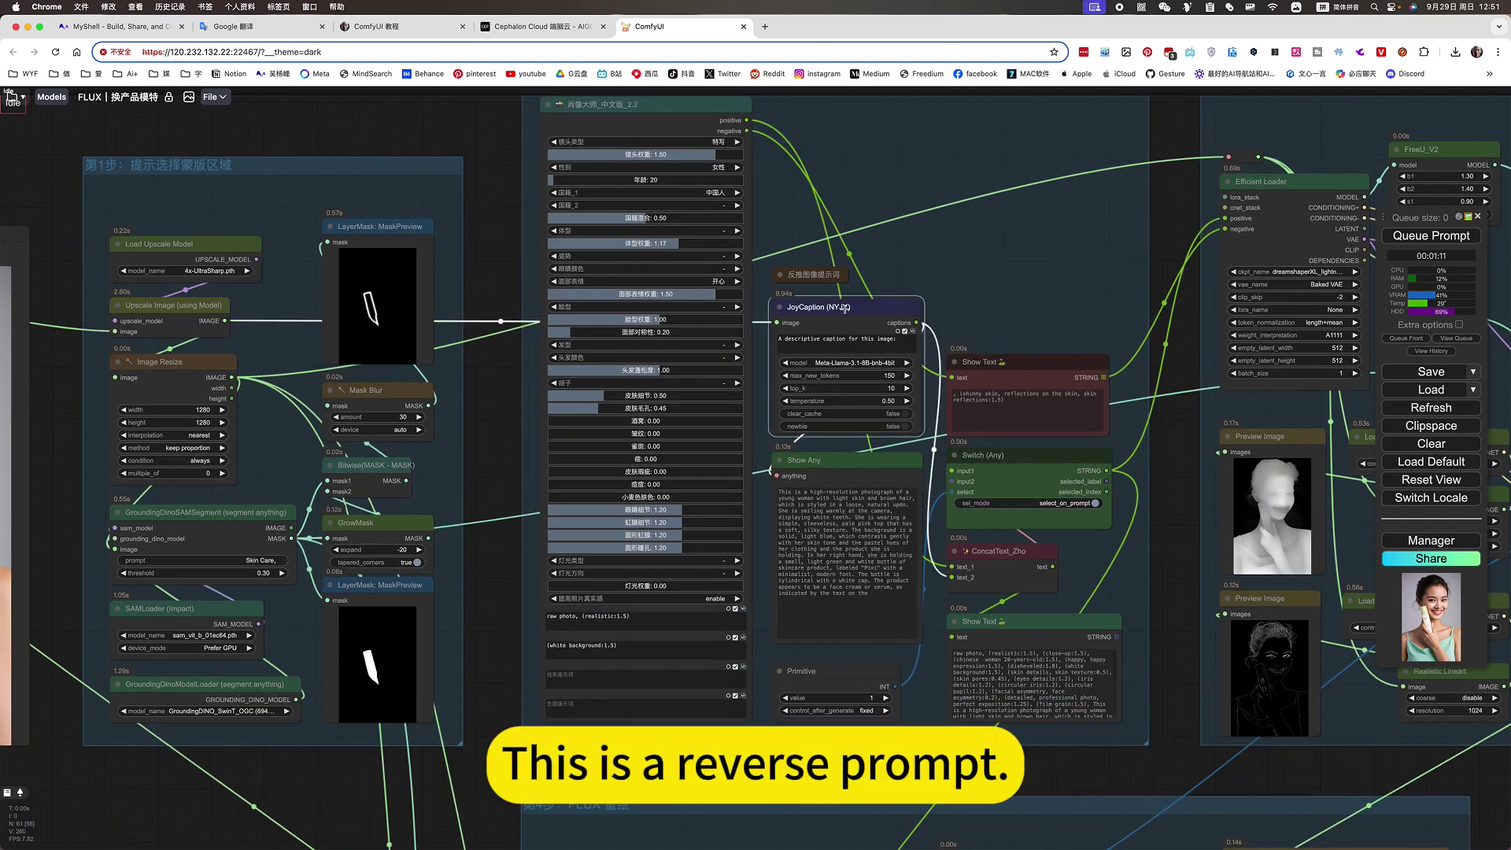
{"action": "scroll", "coordinate": [855, 465], "scroll_direction": "down", "scroll_amount": 5}
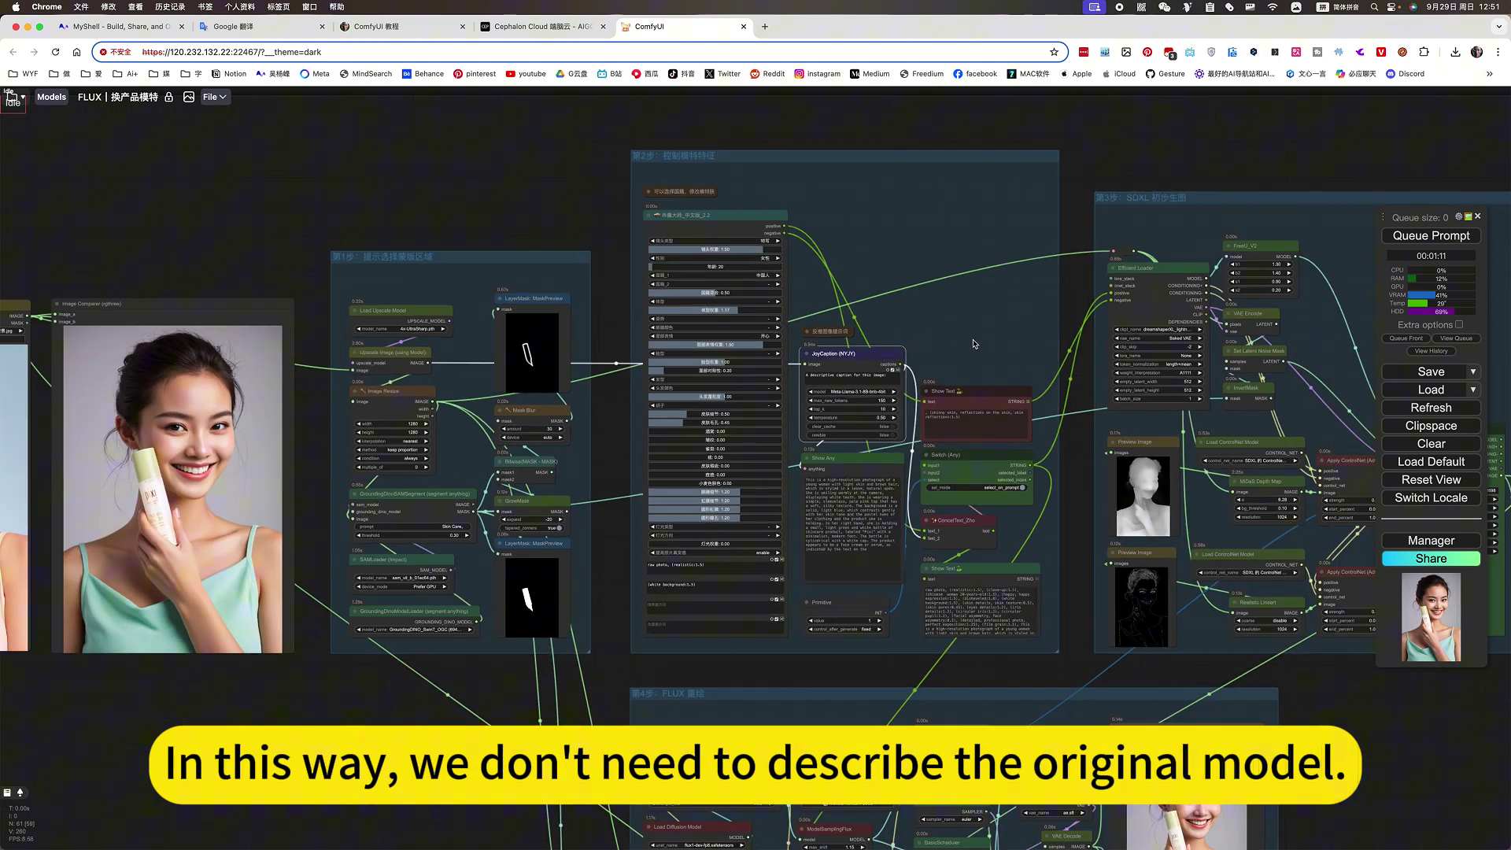
{"action": "scroll", "coordinate": [1273, 354], "scroll_direction": "up", "scroll_amount": 2}
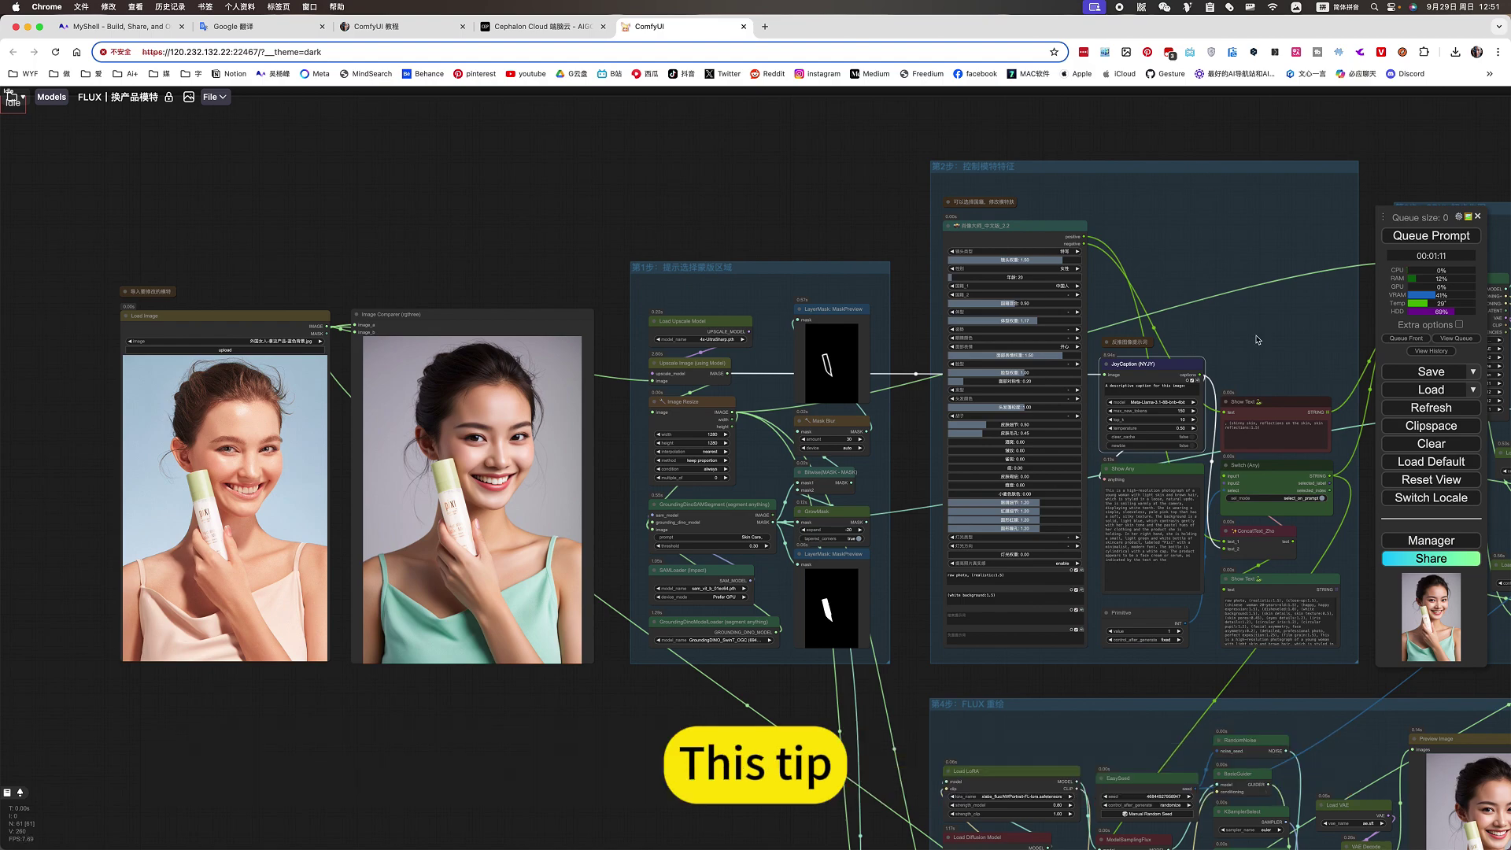
{"action": "left_click_drag", "start_coordinate": [1257, 340], "coordinate": [840, 265]}
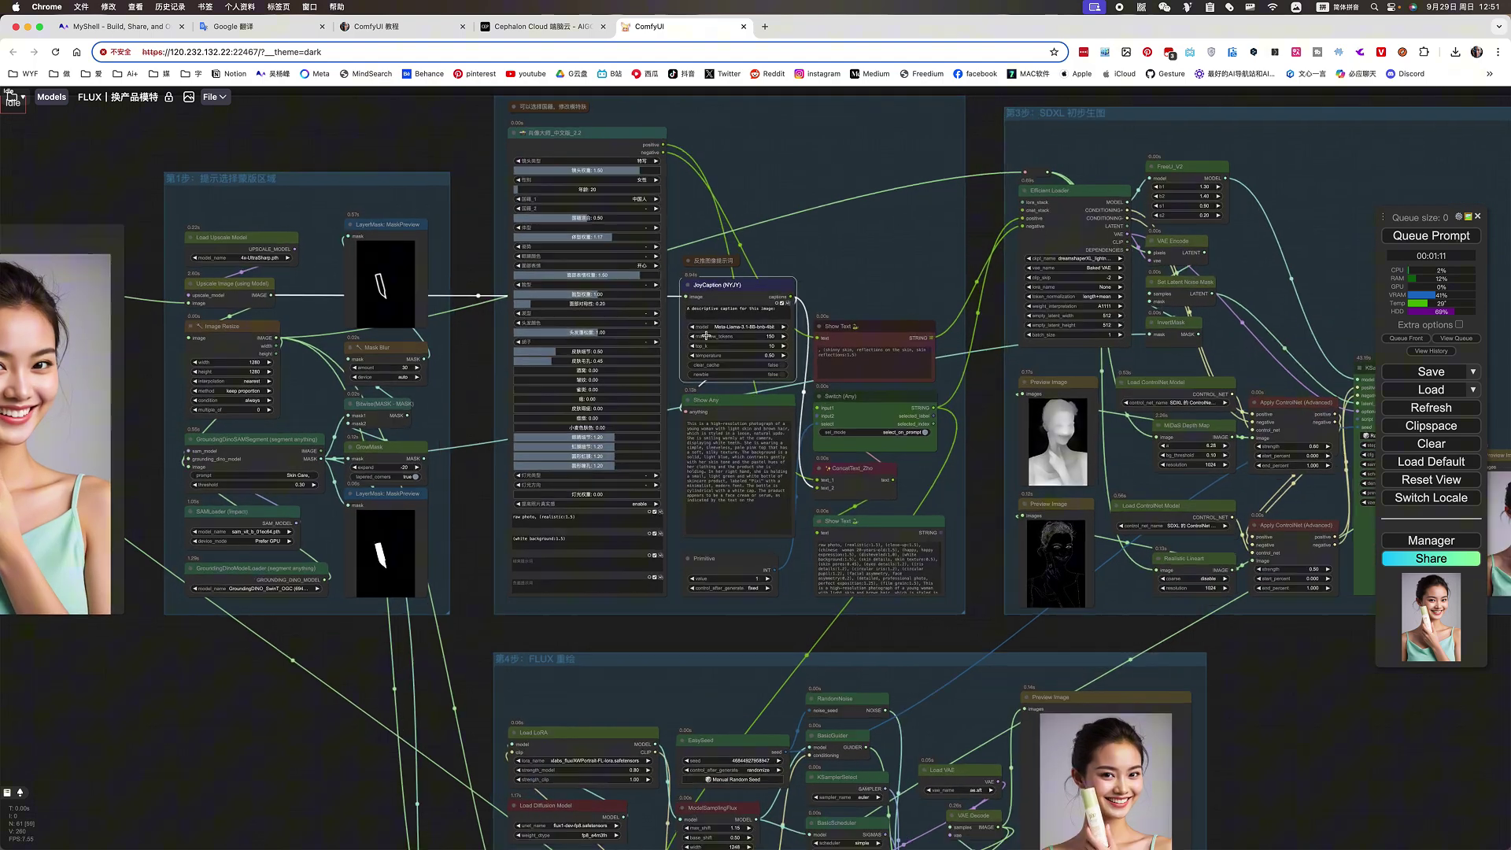
{"action": "scroll", "coordinate": [705, 336], "scroll_direction": "up", "scroll_amount": 5}
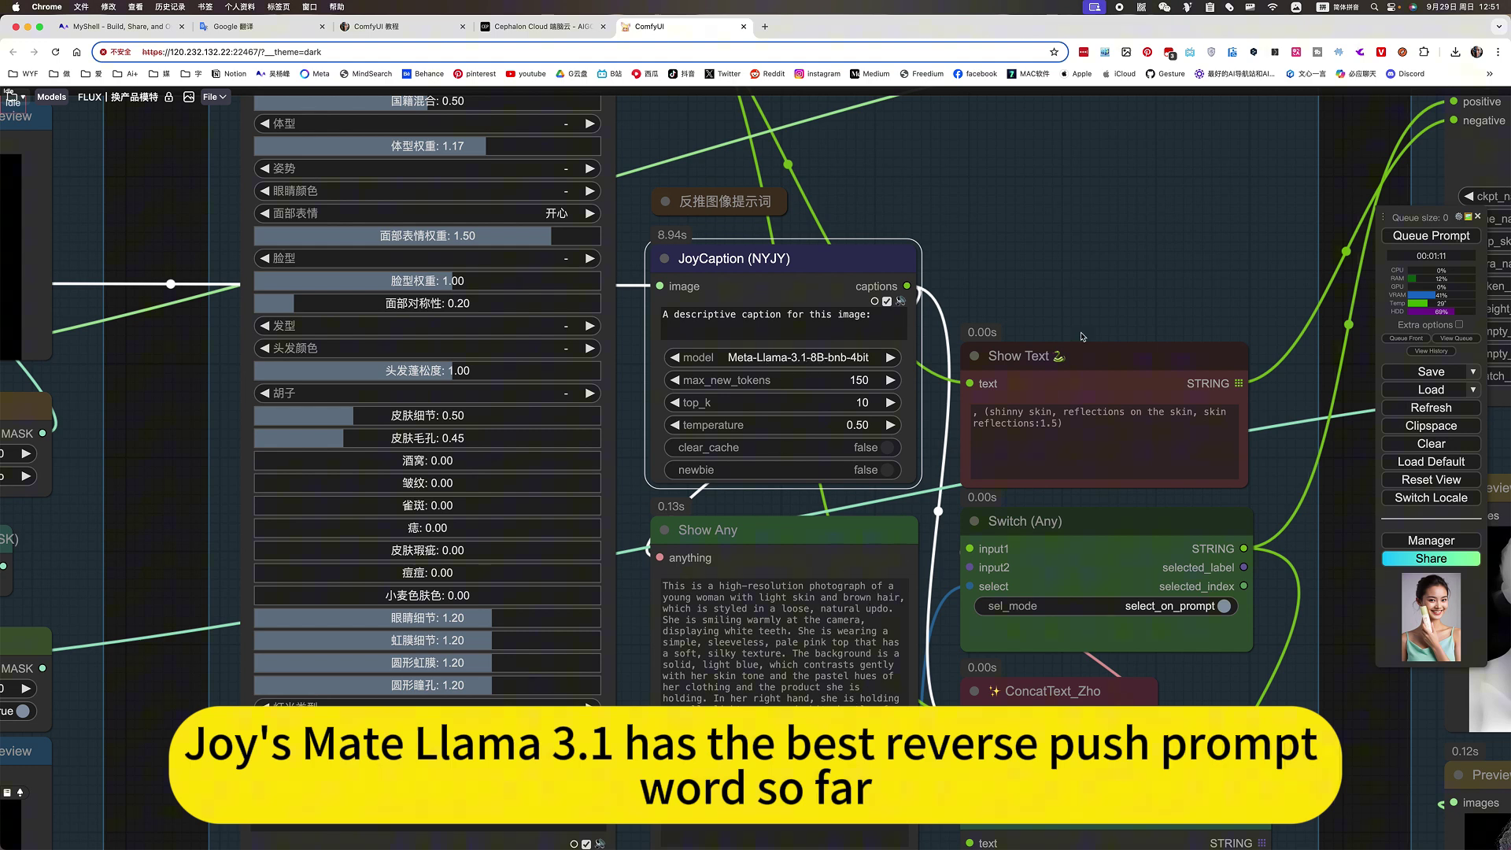
{"action": "scroll", "coordinate": [1082, 337], "scroll_direction": "down", "scroll_amount": 5}
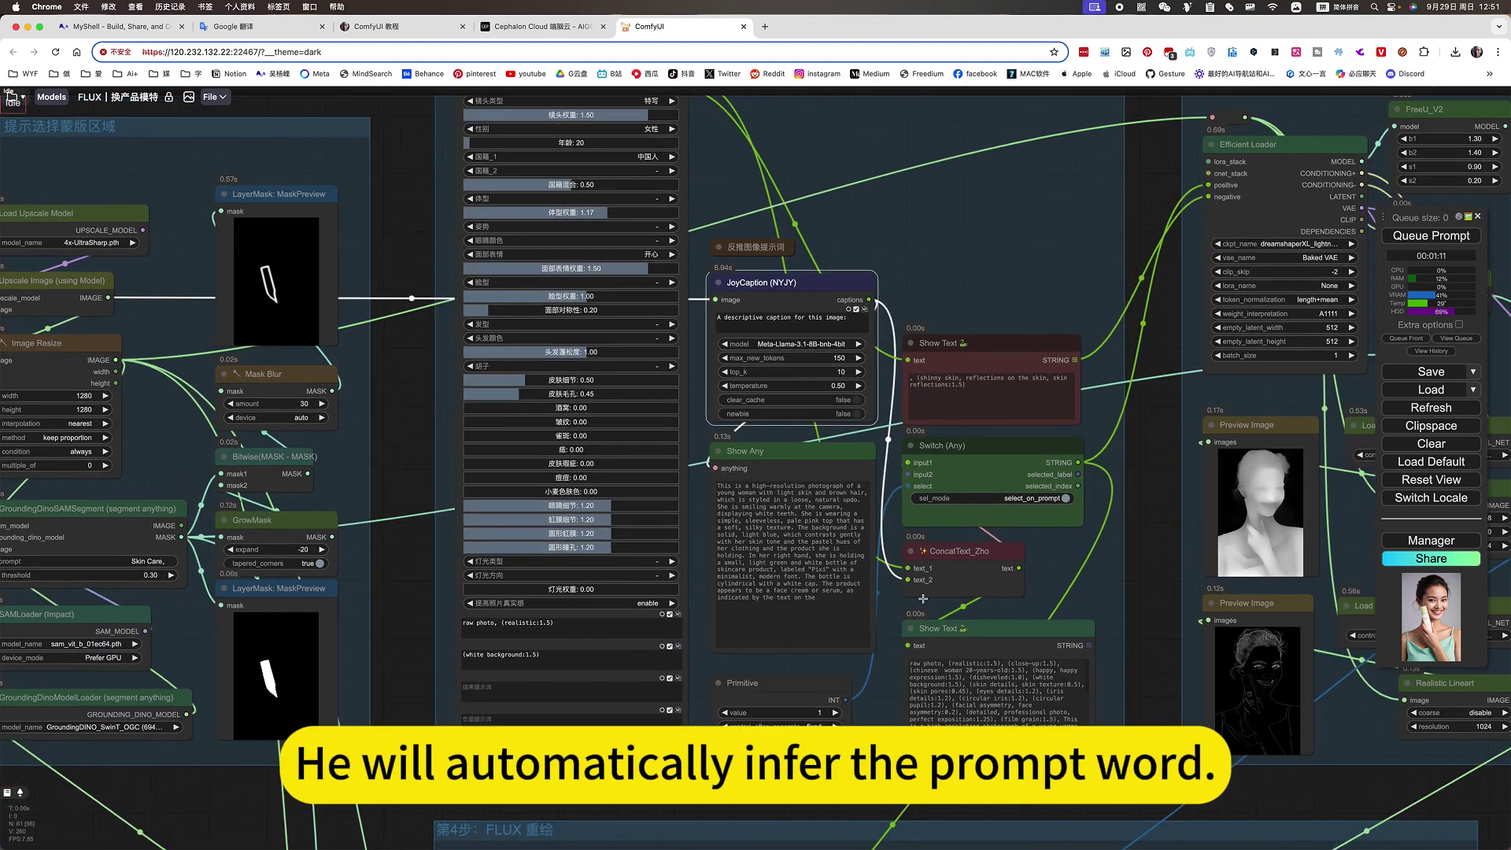
{"action": "scroll", "coordinate": [1045, 468], "scroll_direction": "down", "scroll_amount": 5}
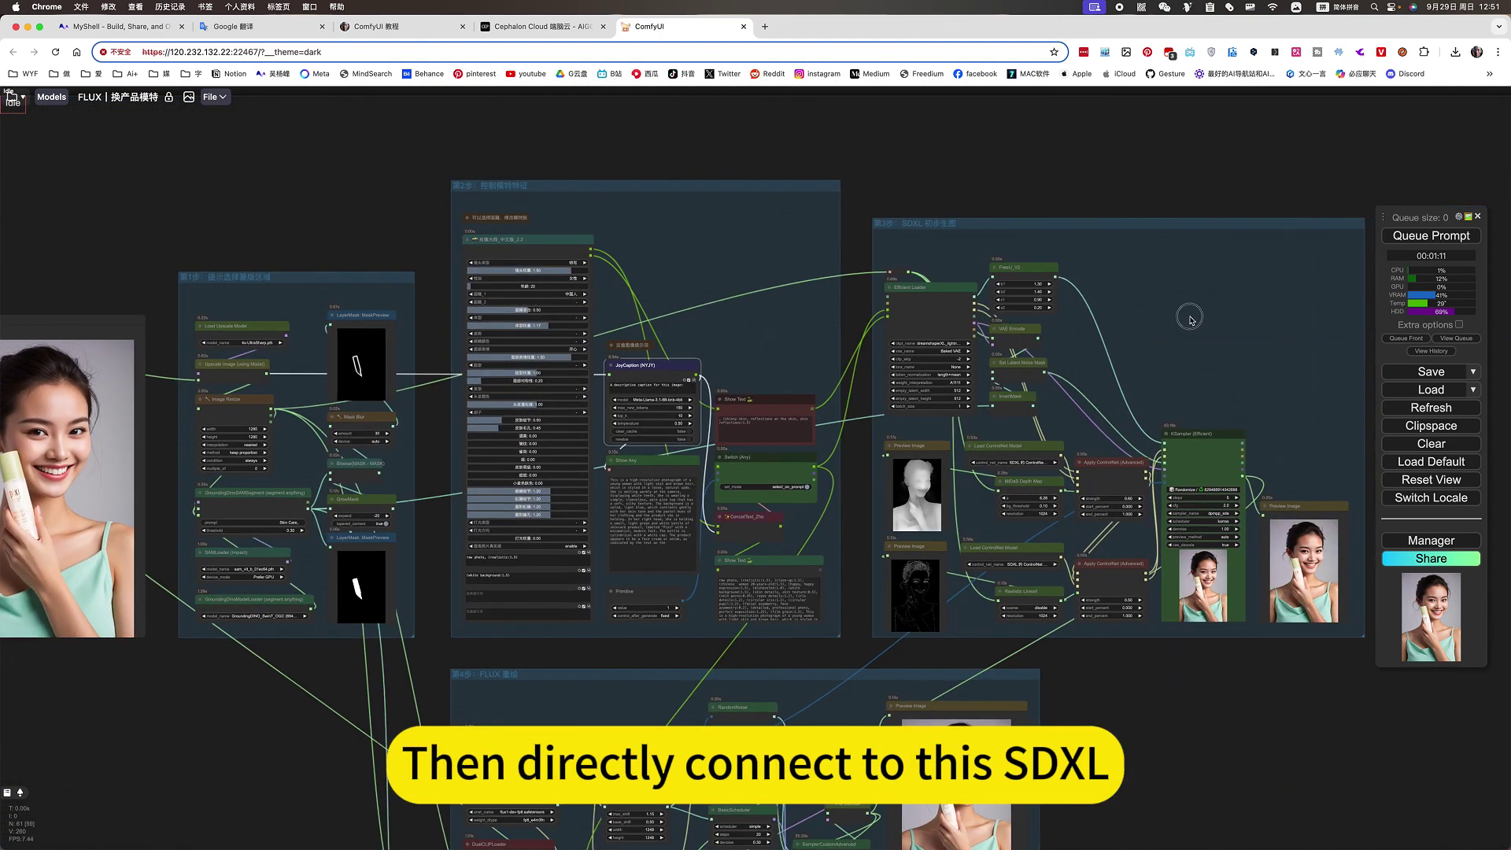
{"action": "left_click", "coordinate": [1190, 318]}
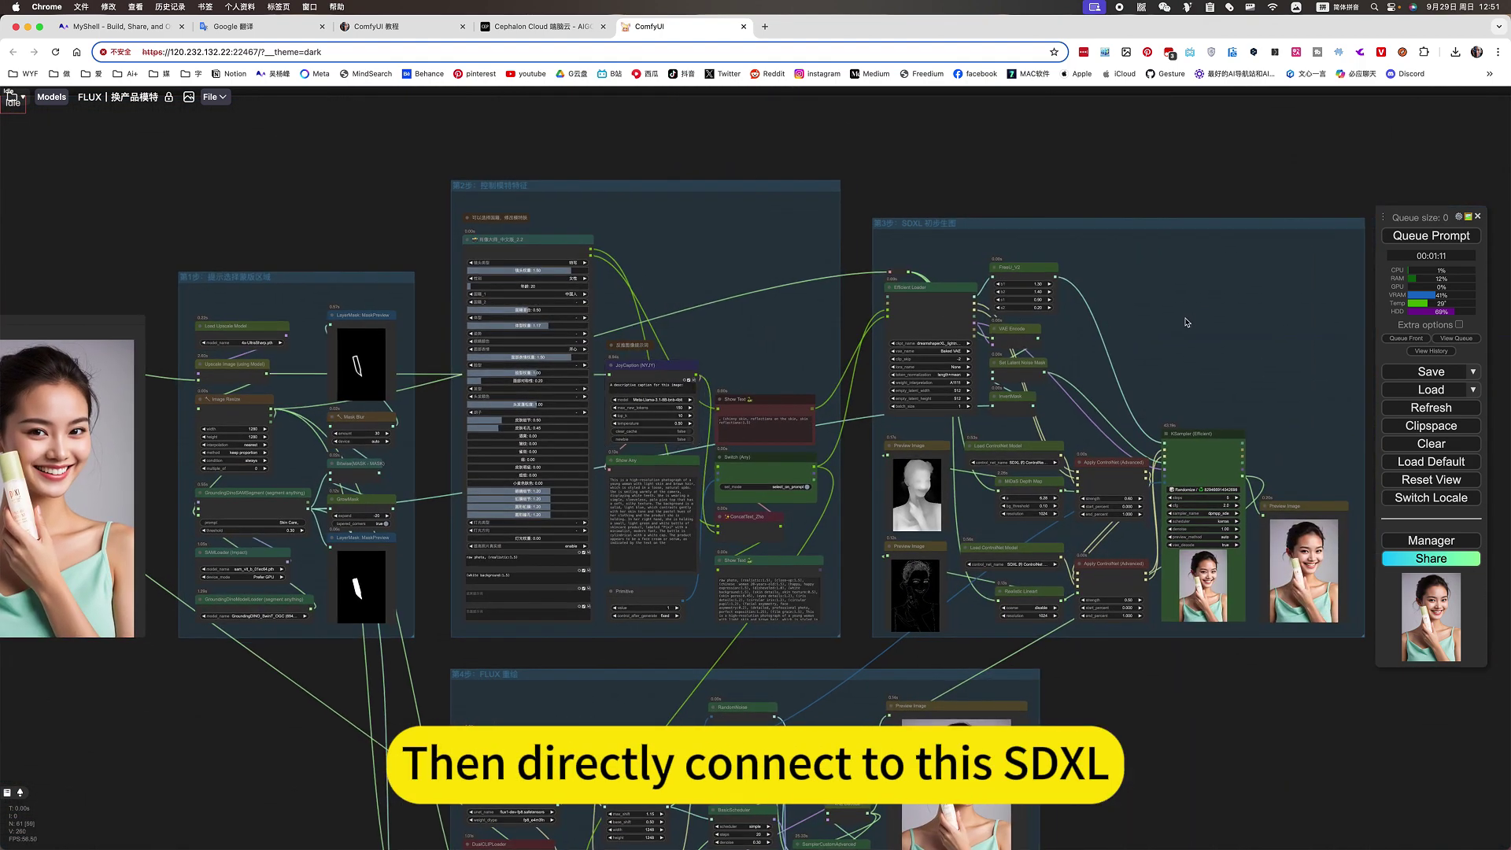
{"action": "scroll", "coordinate": [863, 222], "scroll_direction": "up", "scroll_amount": 10}
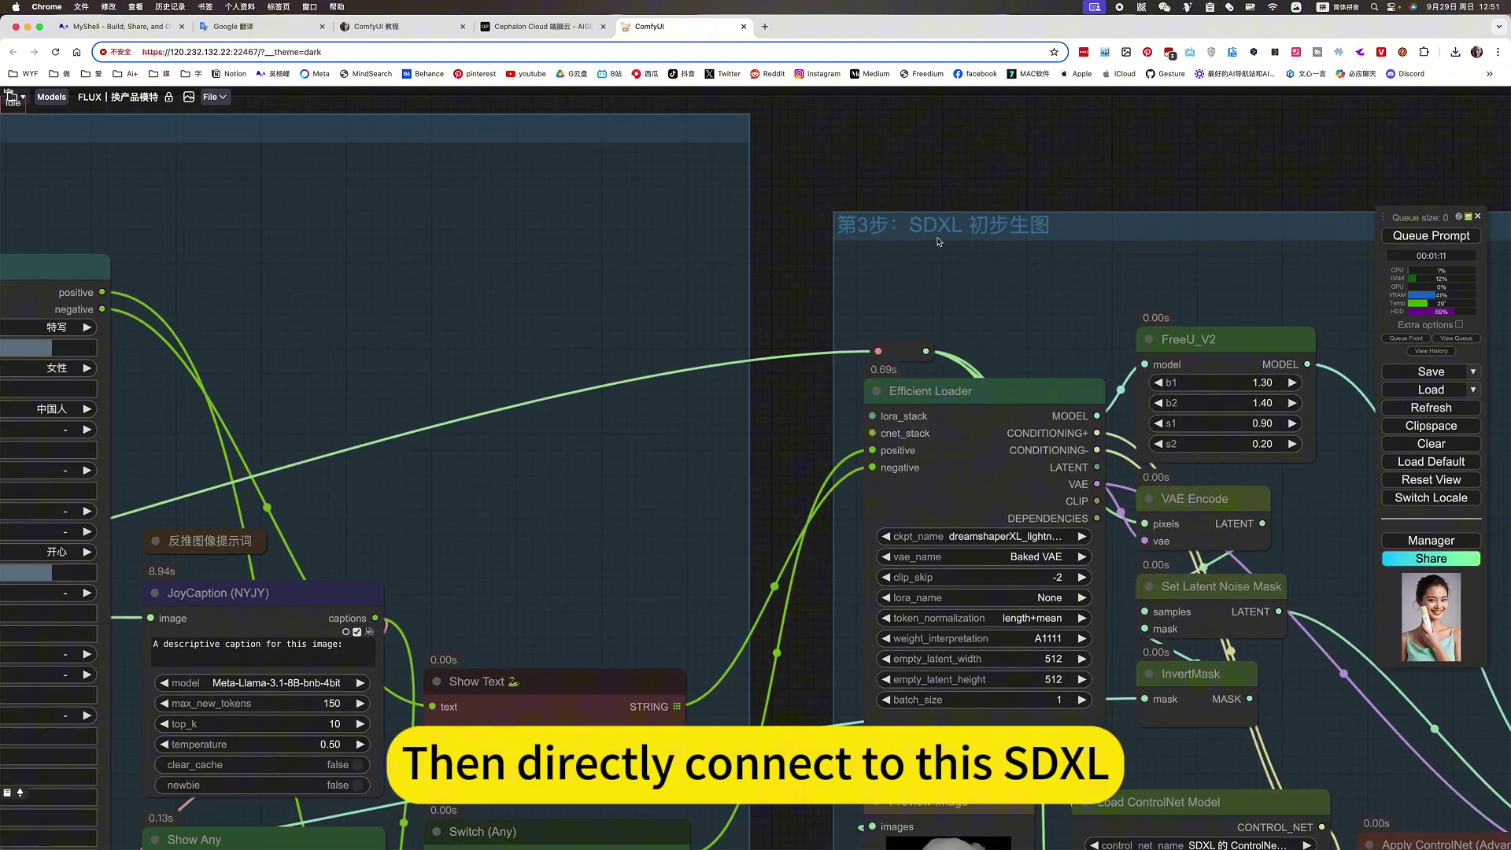
{"action": "scroll", "coordinate": [978, 330], "scroll_direction": "down", "scroll_amount": 5}
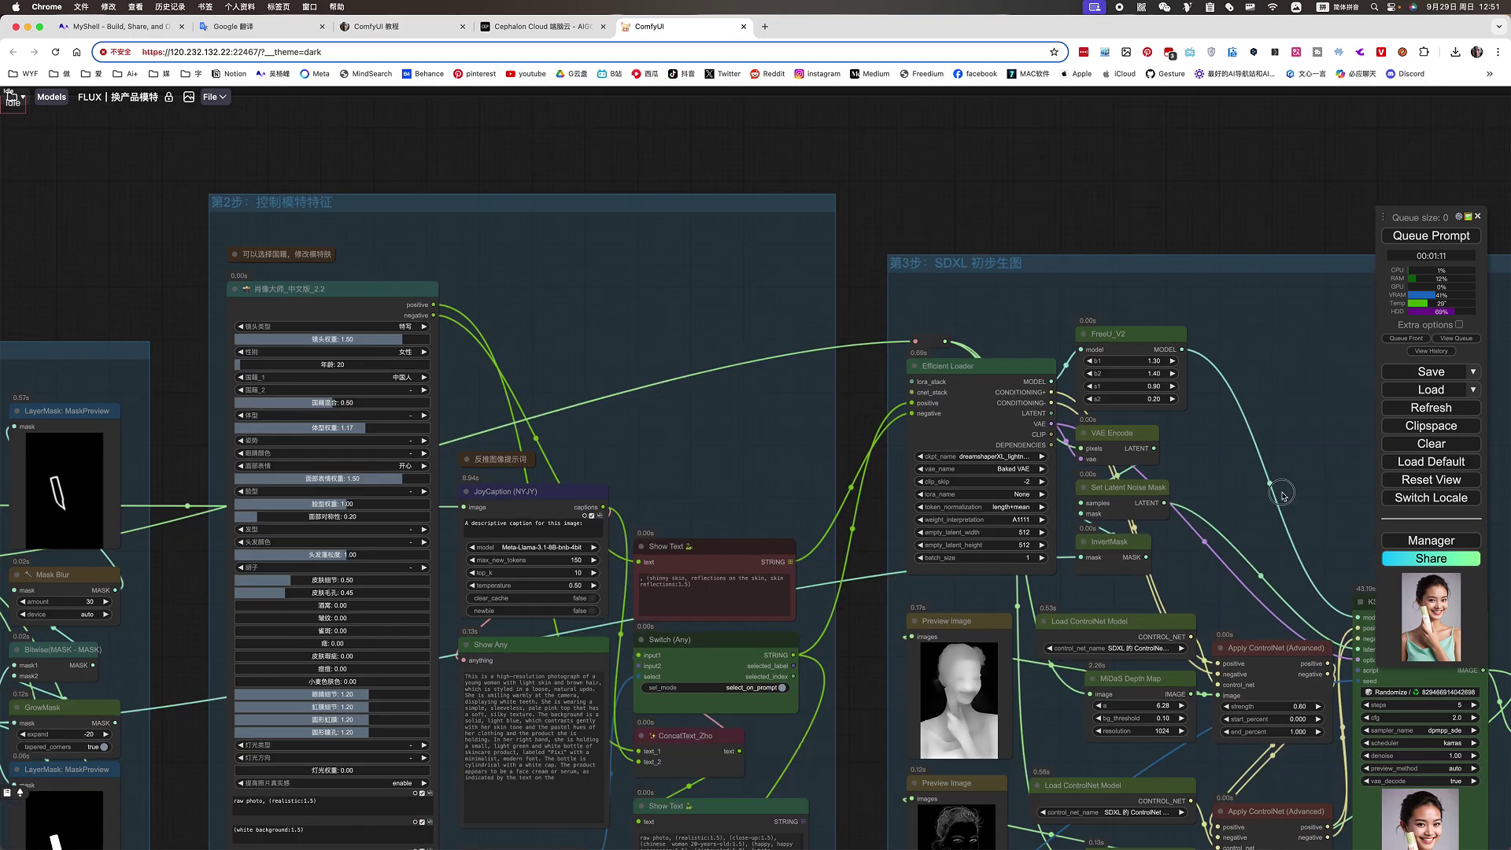
{"action": "scroll", "coordinate": [1089, 345], "scroll_direction": "up", "scroll_amount": 2}
{"action": "scroll", "coordinate": [1088, 345], "scroll_direction": "down", "scroll_amount": 1}
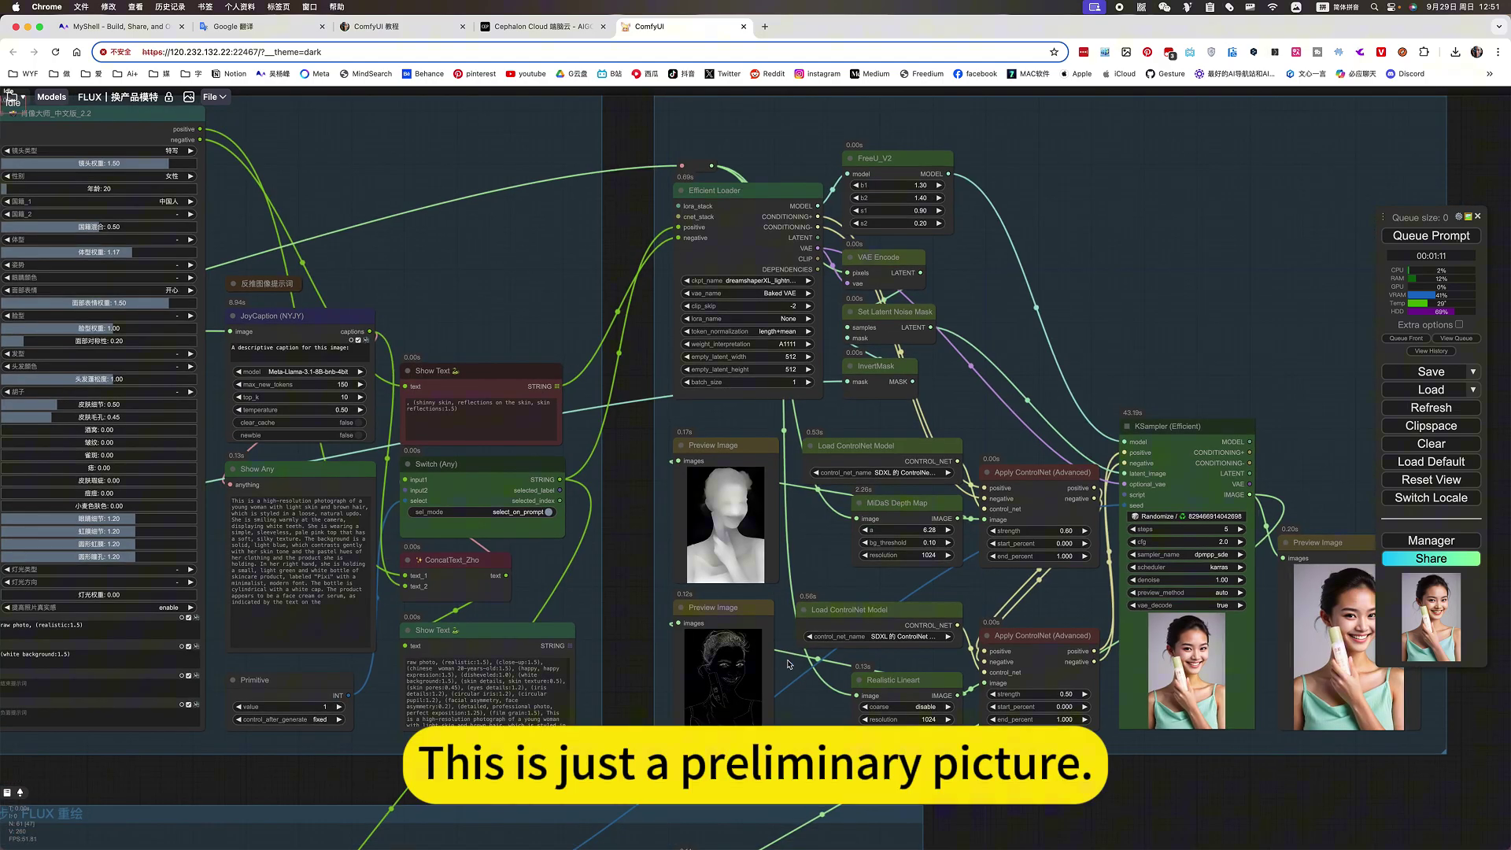
{"action": "scroll", "coordinate": [695, 545], "scroll_direction": "up", "scroll_amount": 8}
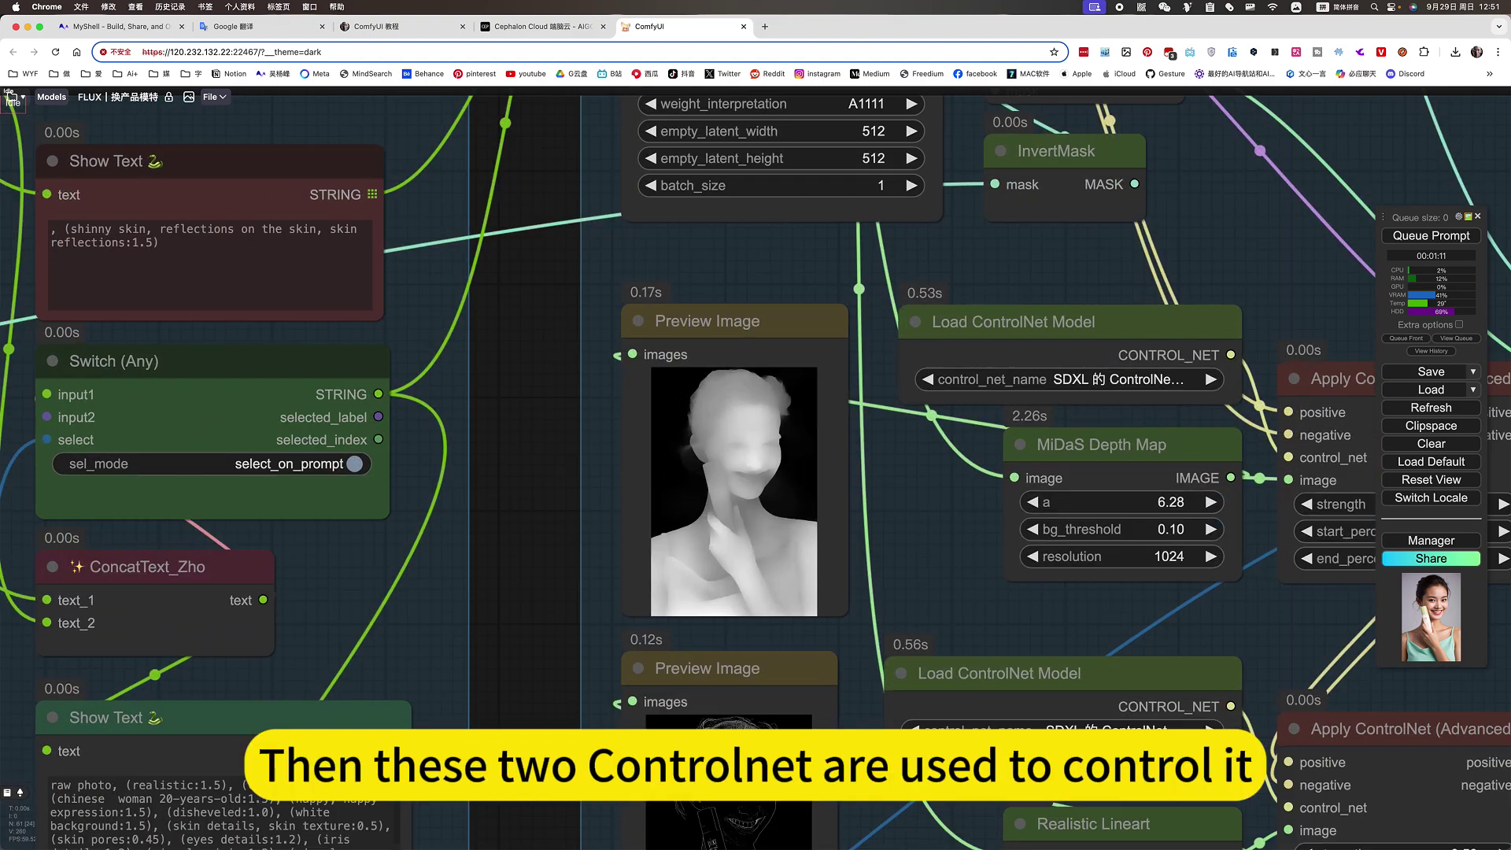
{"action": "scroll", "coordinate": [818, 690], "scroll_direction": "down", "scroll_amount": 5}
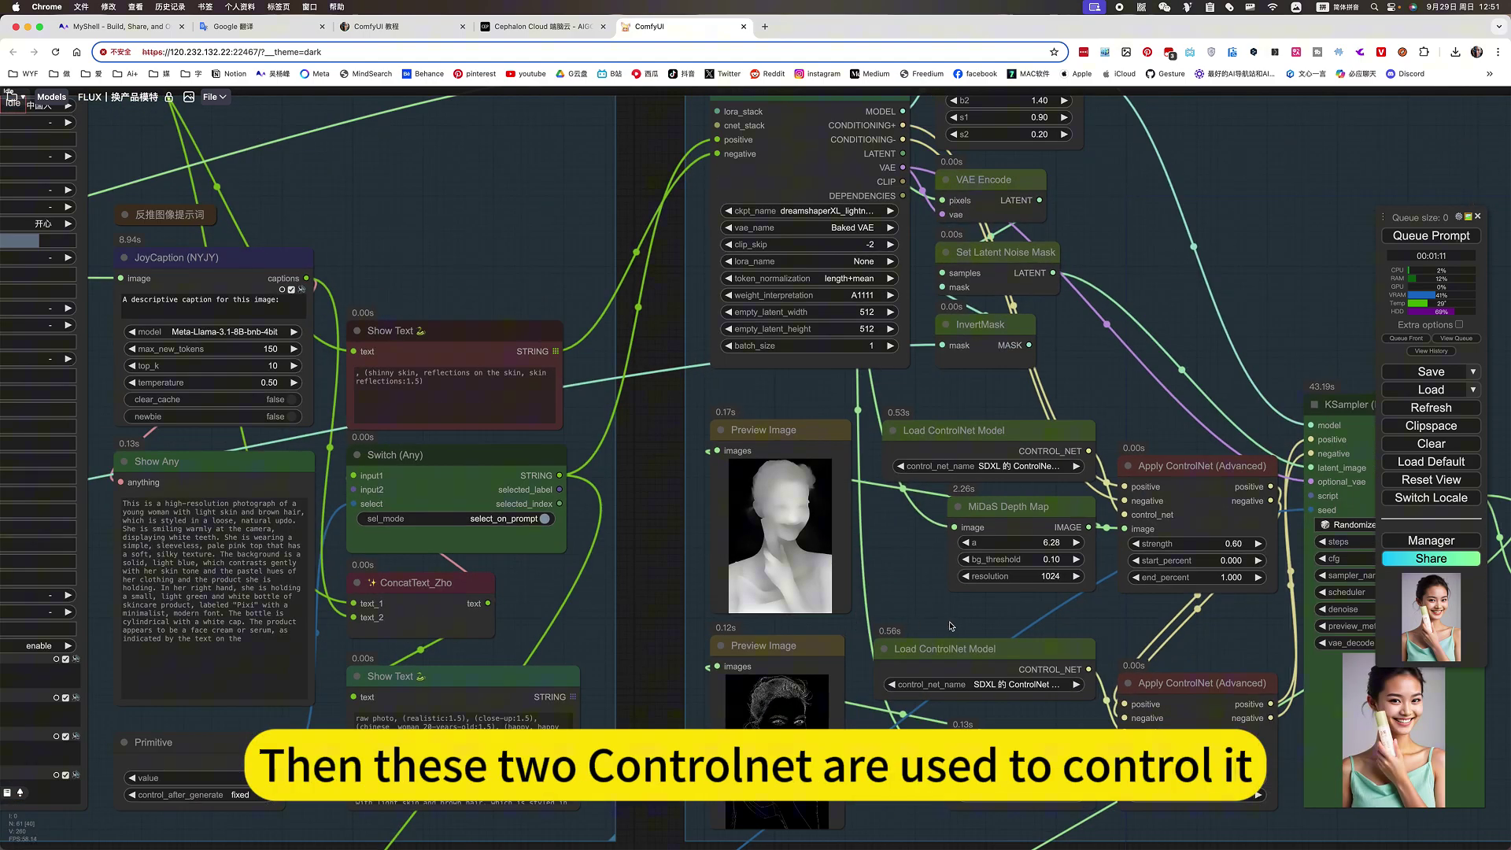
{"action": "scroll", "coordinate": [866, 598], "scroll_direction": "right", "scroll_amount": 5}
{"action": "scroll", "coordinate": [866, 599], "scroll_direction": "down", "scroll_amount": 2}
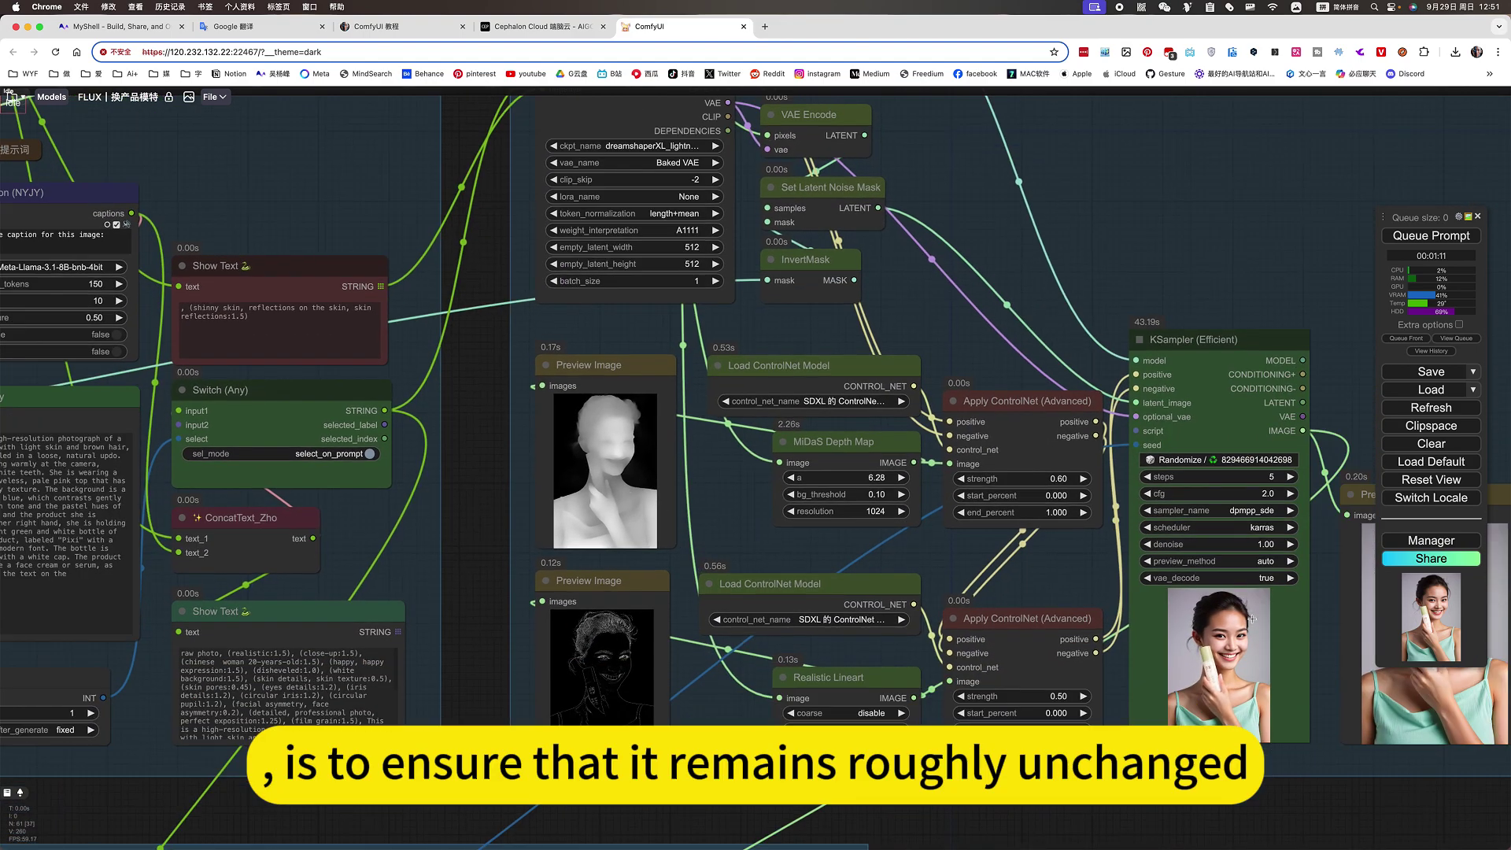
{"action": "scroll", "coordinate": [508, 644], "scroll_direction": "up", "scroll_amount": 6}
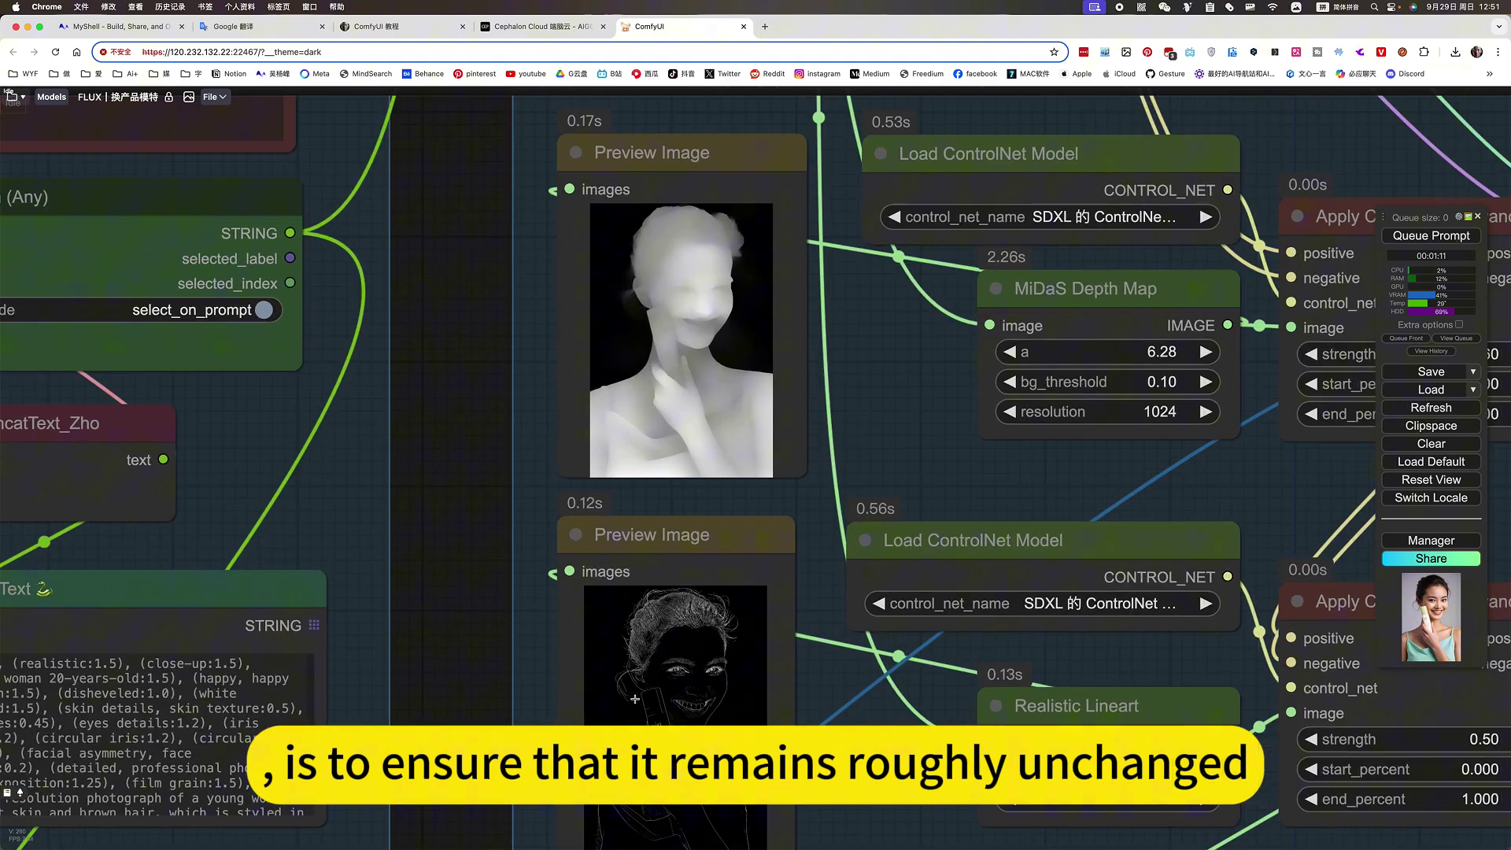
{"action": "scroll", "coordinate": [703, 637], "scroll_direction": "down", "scroll_amount": 10}
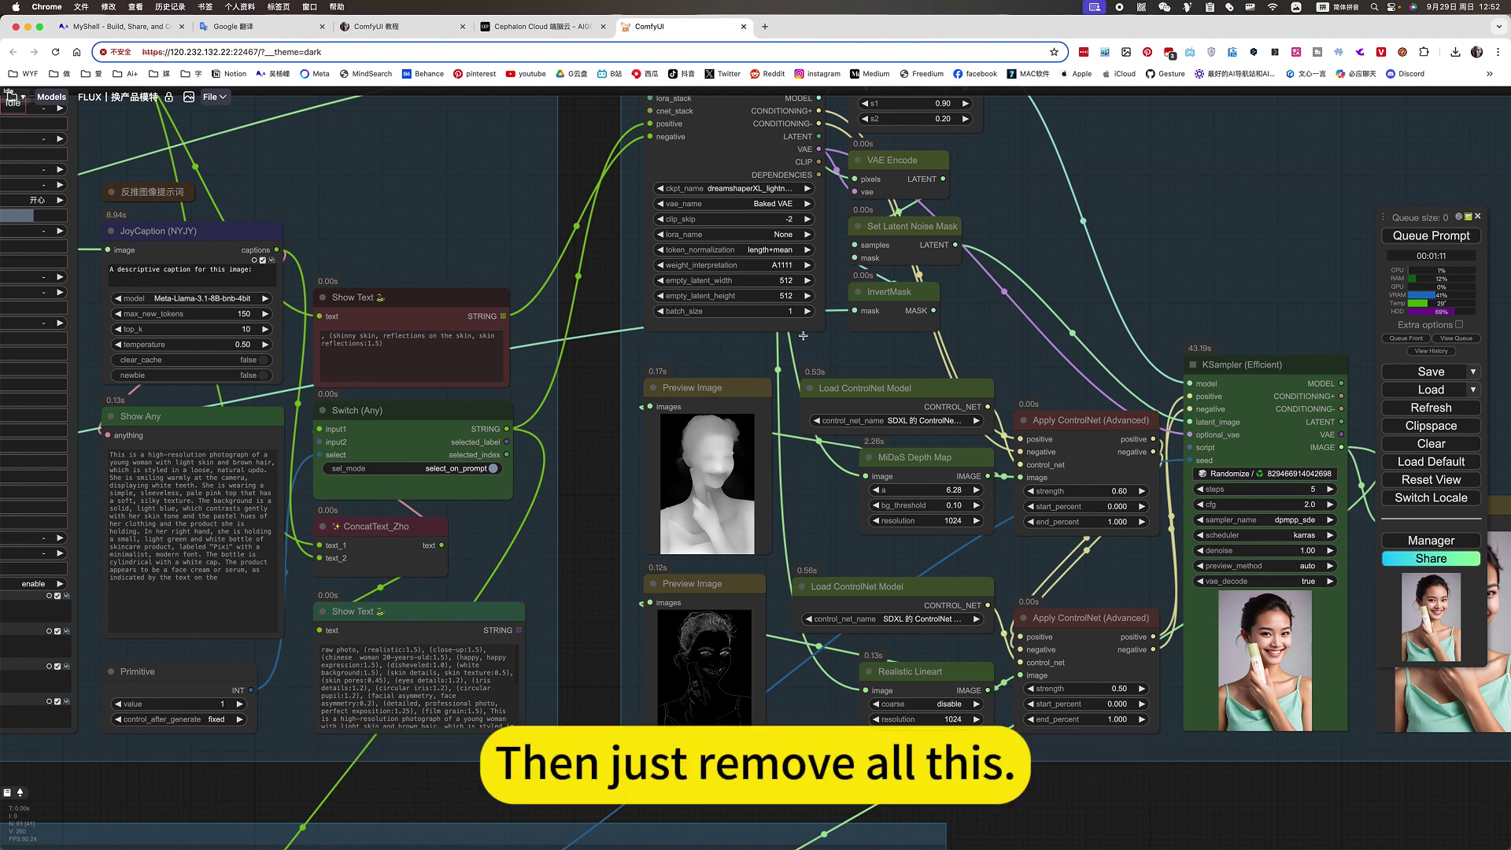
{"action": "left_click_drag", "start_coordinate": [1189, 286], "coordinate": [1114, 418]}
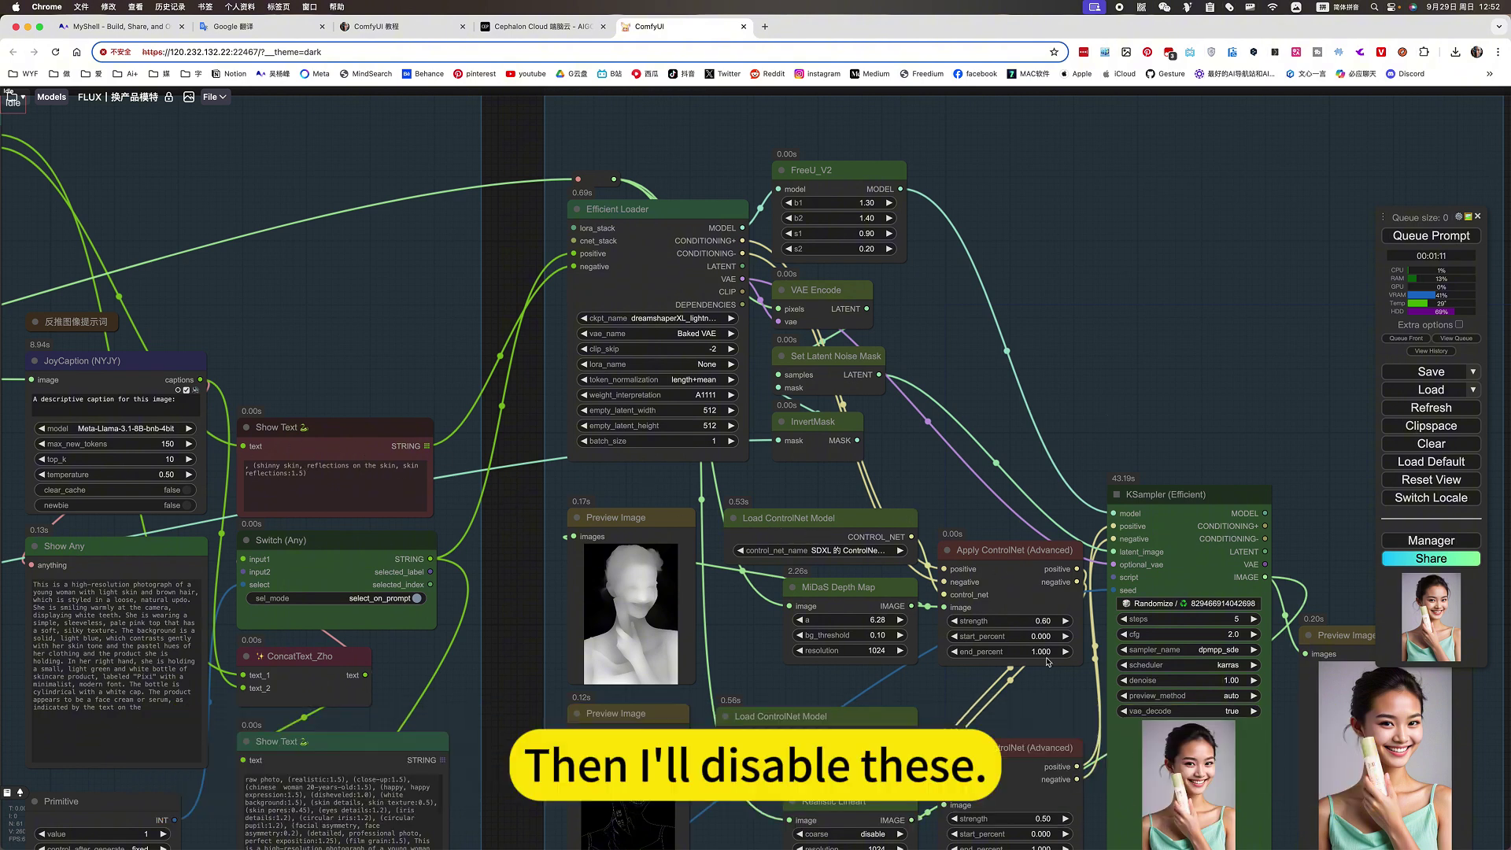
{"action": "left_click_drag", "start_coordinate": [1322, 371], "coordinate": [1201, 344]}
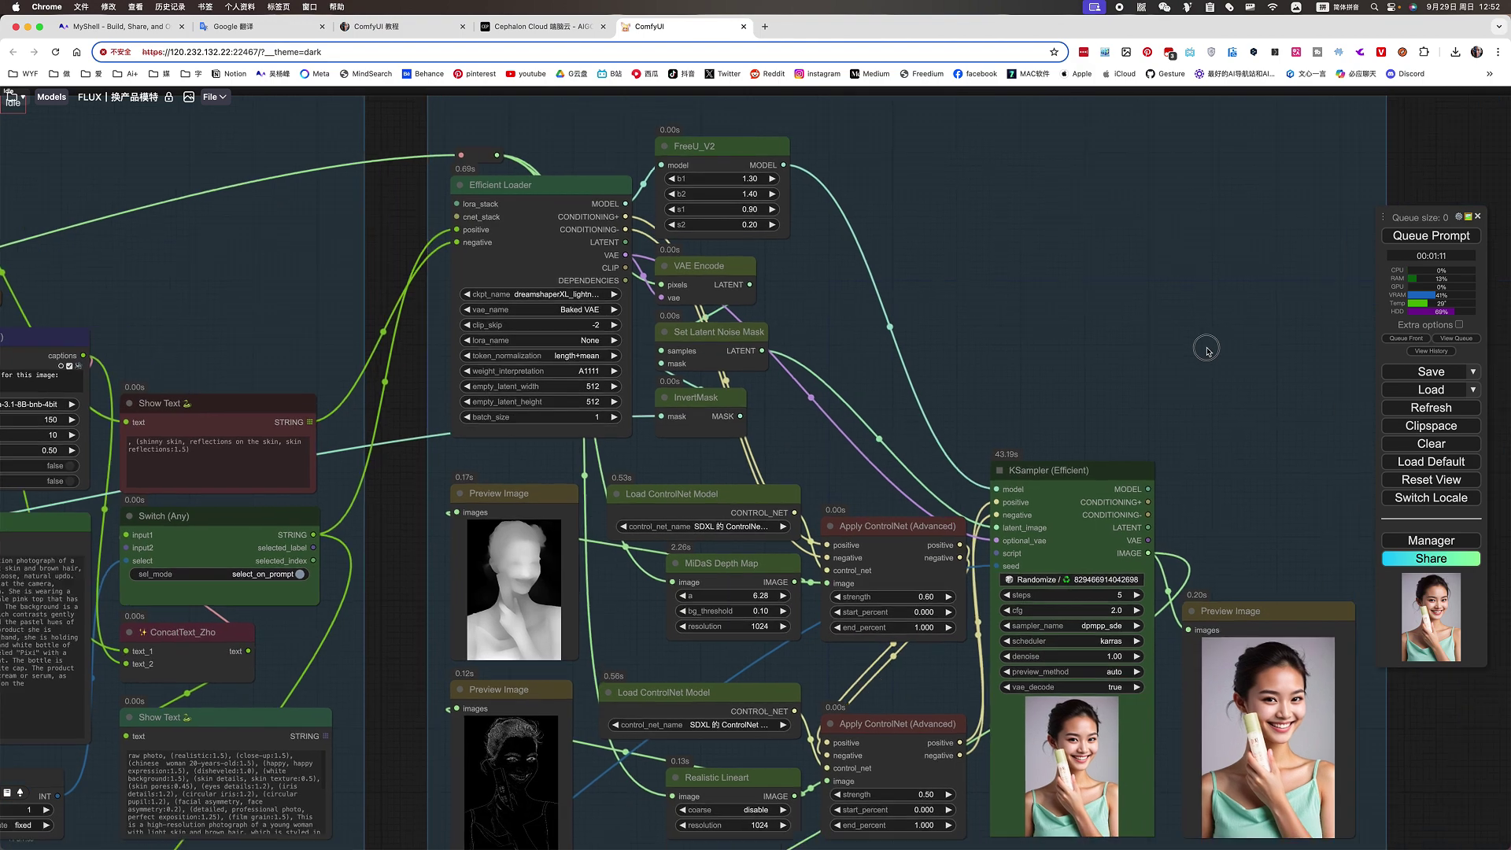
{"action": "left_click_drag", "start_coordinate": [627, 465], "coordinate": [971, 454]}
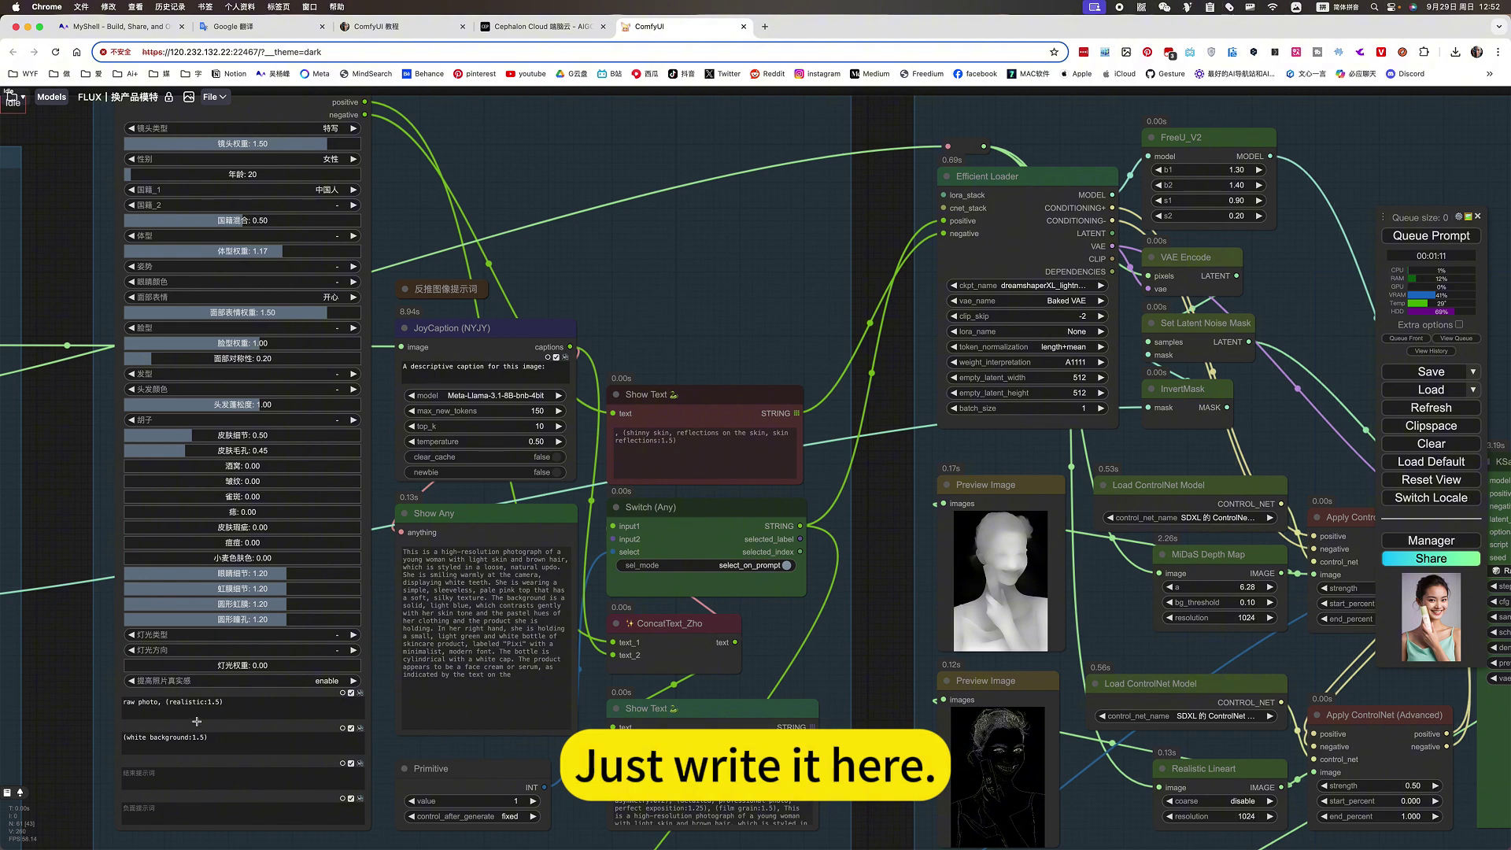
{"action": "left_click_drag", "start_coordinate": [905, 661], "coordinate": [213, 472]}
{"action": "scroll", "coordinate": [894, 370], "scroll_direction": "up", "scroll_amount": 4}
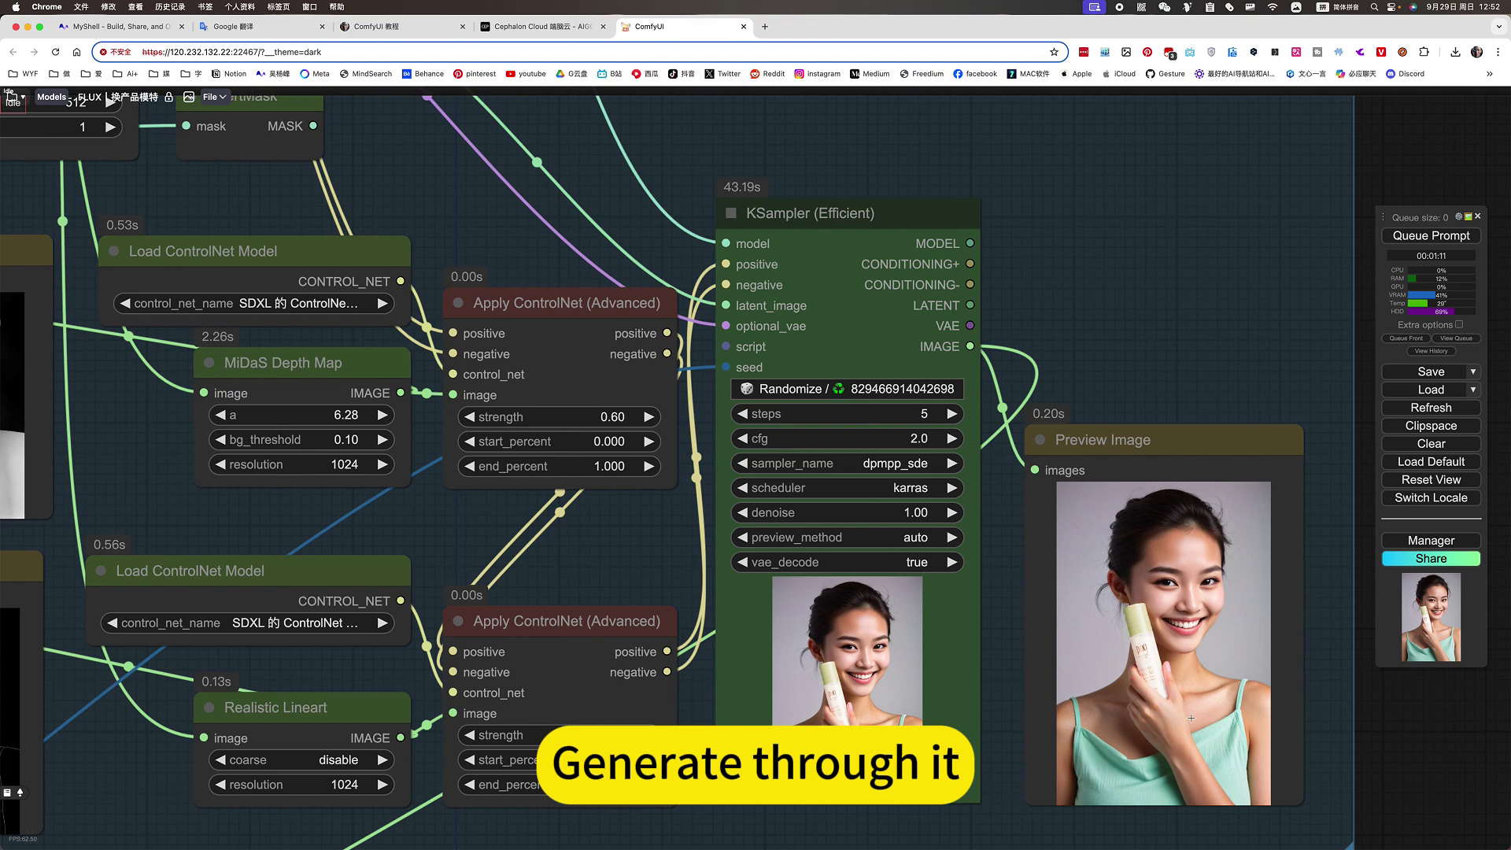
{"action": "scroll", "coordinate": [1191, 718], "scroll_direction": "up", "scroll_amount": 6}
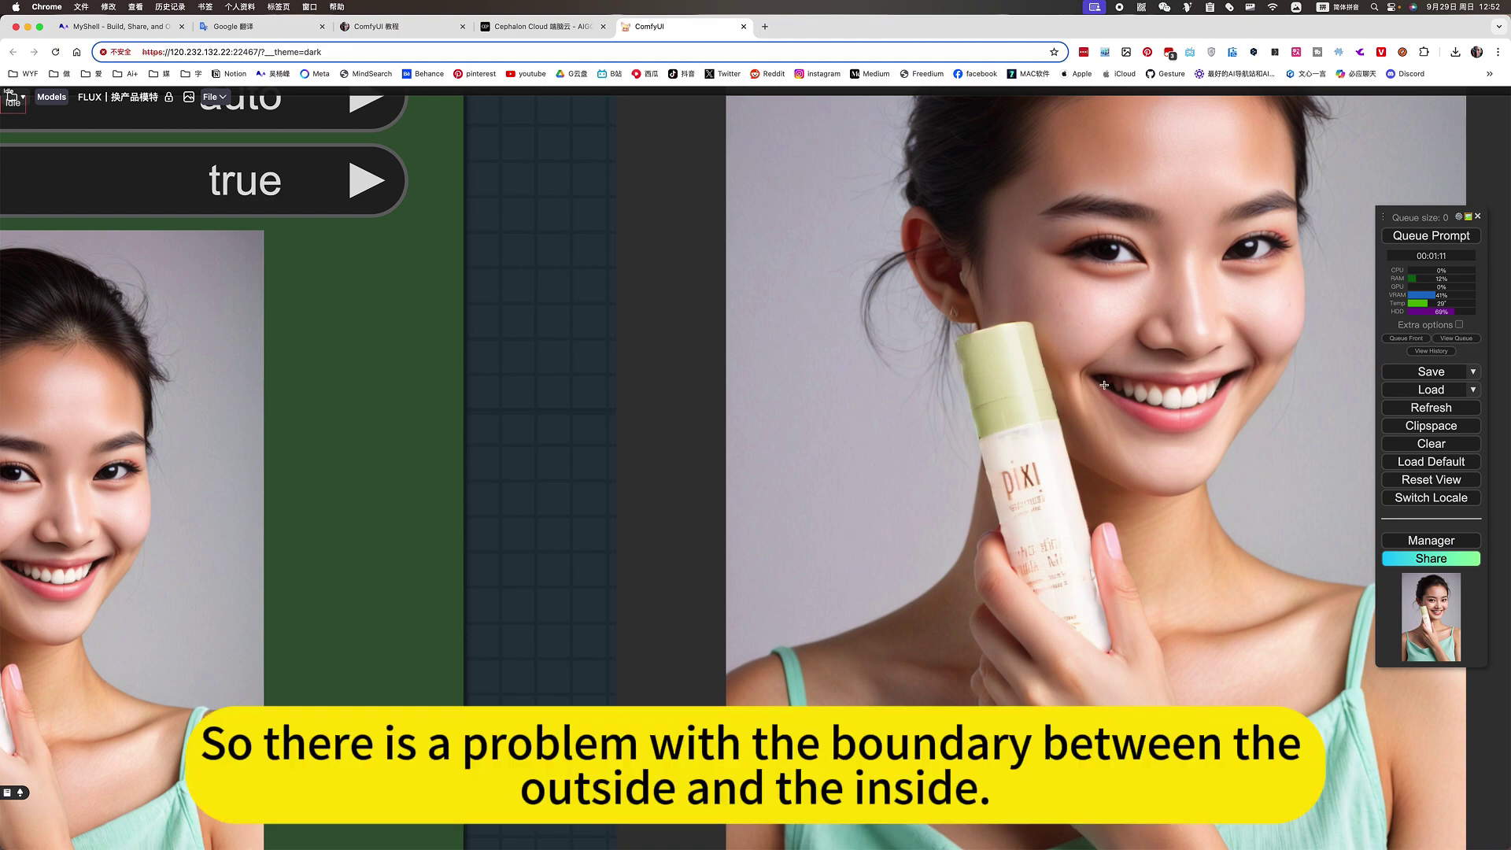
{"action": "scroll", "coordinate": [1104, 384], "scroll_direction": "down", "scroll_amount": 10}
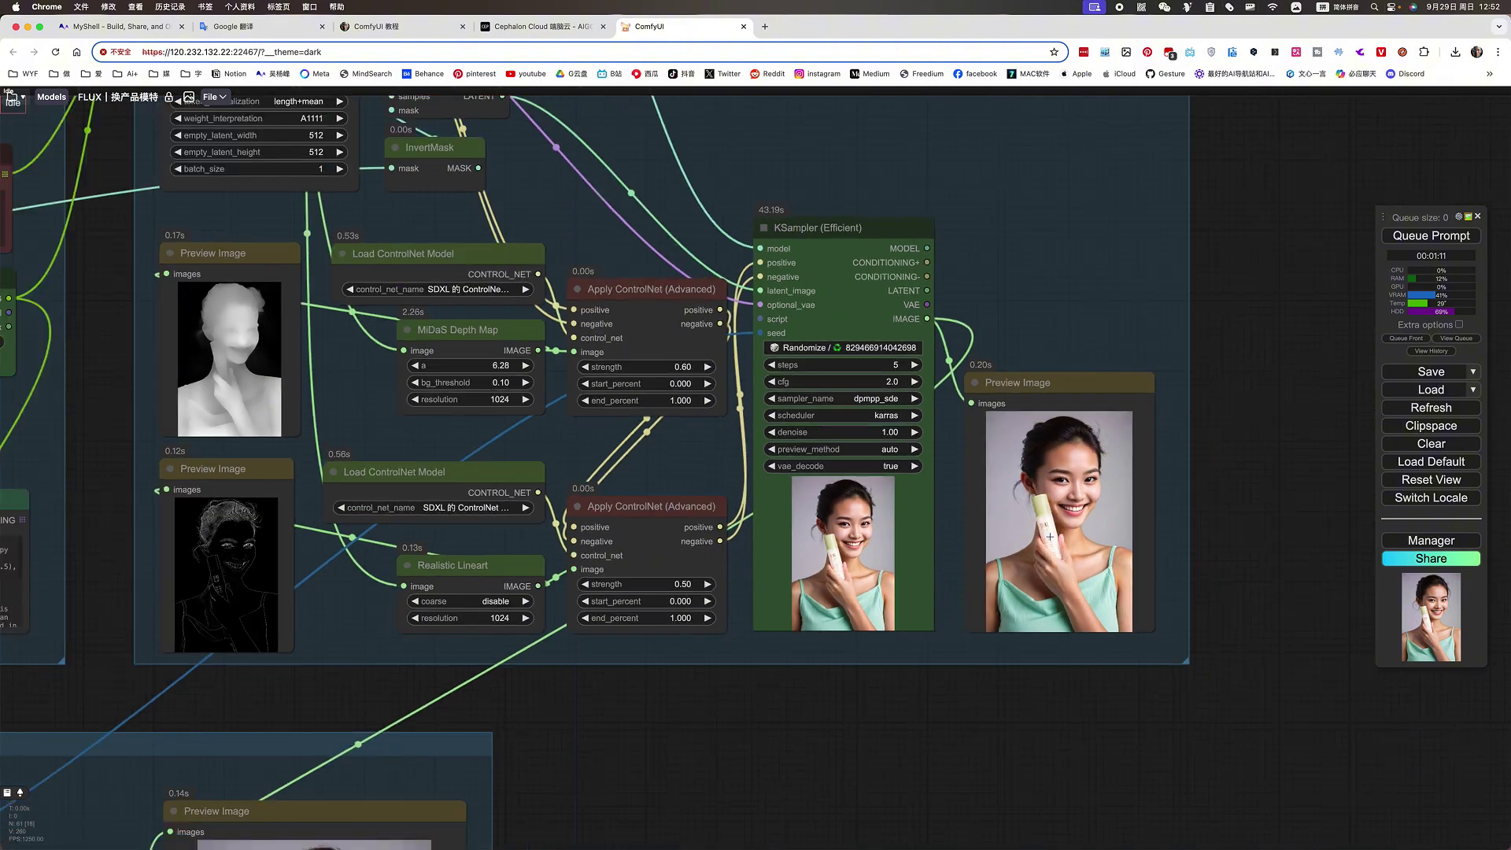
{"action": "scroll", "coordinate": [1050, 536], "scroll_direction": "down", "scroll_amount": 5}
{"action": "scroll", "coordinate": [1157, 566], "scroll_direction": "up", "scroll_amount": 3}
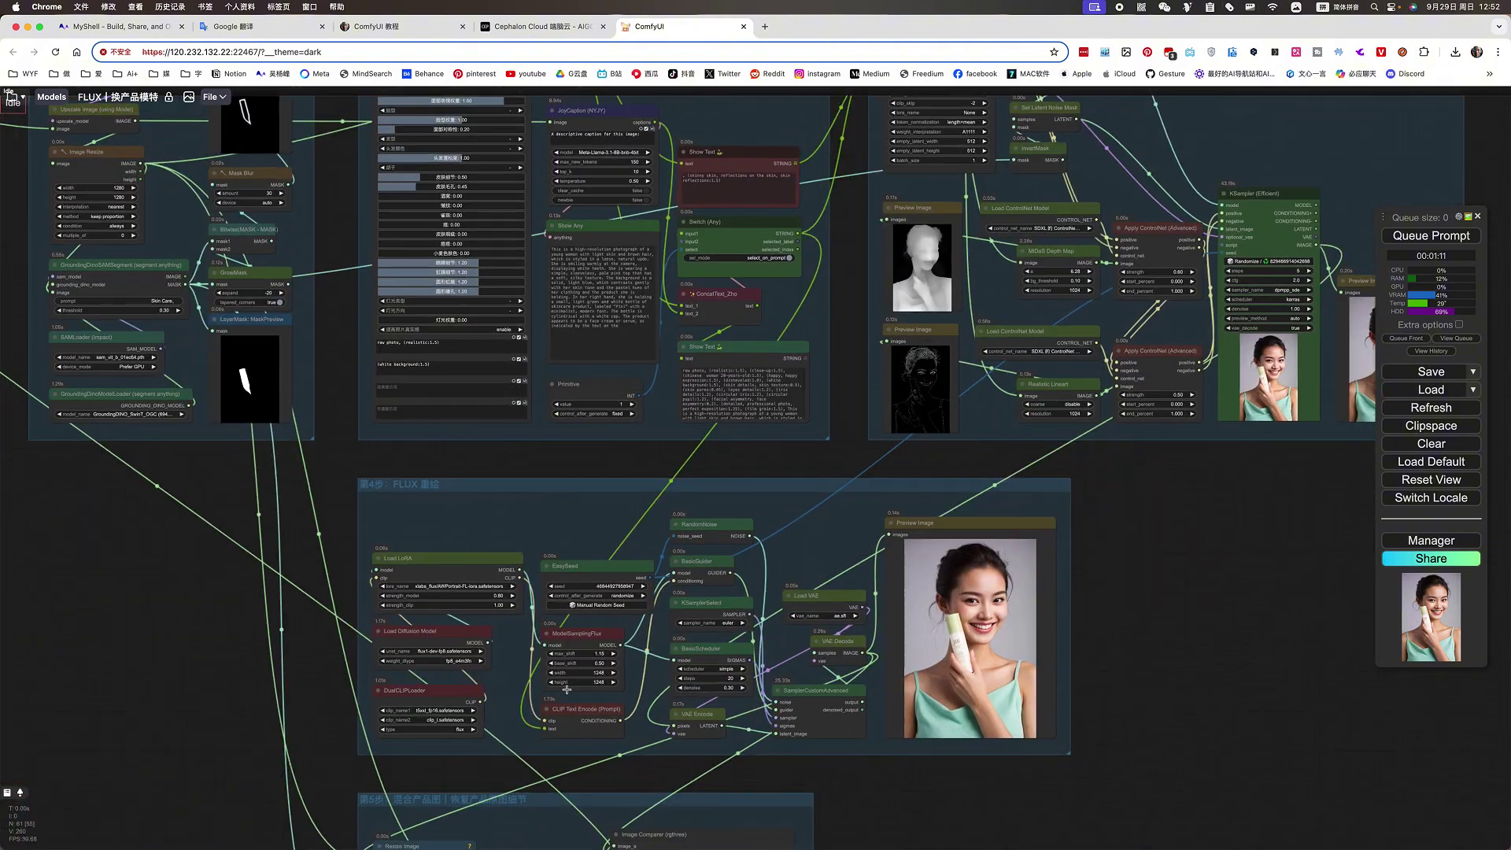
{"action": "scroll", "coordinate": [377, 603], "scroll_direction": "up", "scroll_amount": 5}
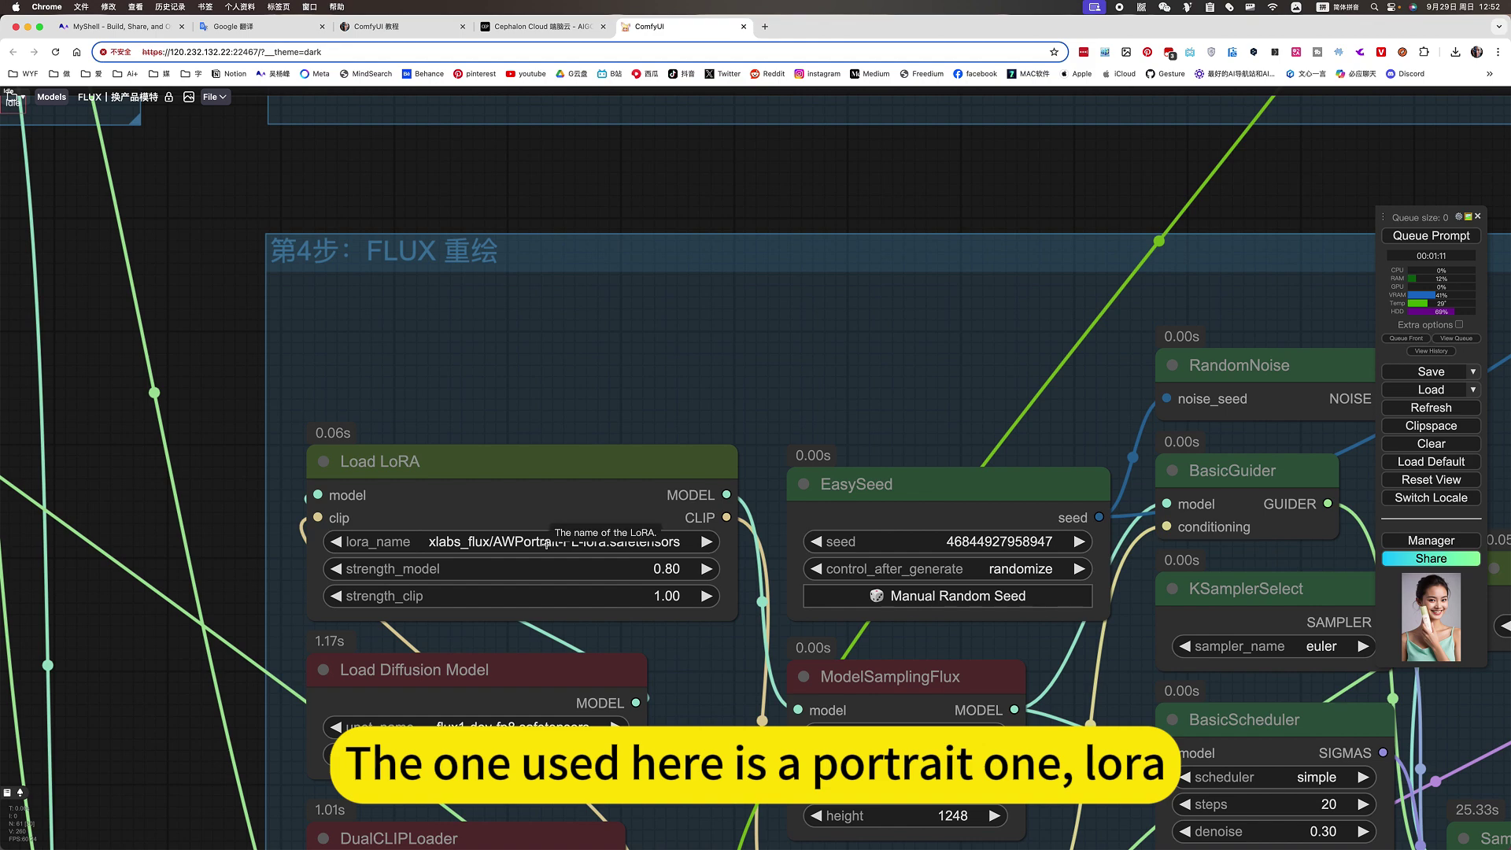
{"action": "scroll", "coordinate": [547, 543], "scroll_direction": "down", "scroll_amount": 1}
{"action": "left_click", "coordinate": [547, 544]}
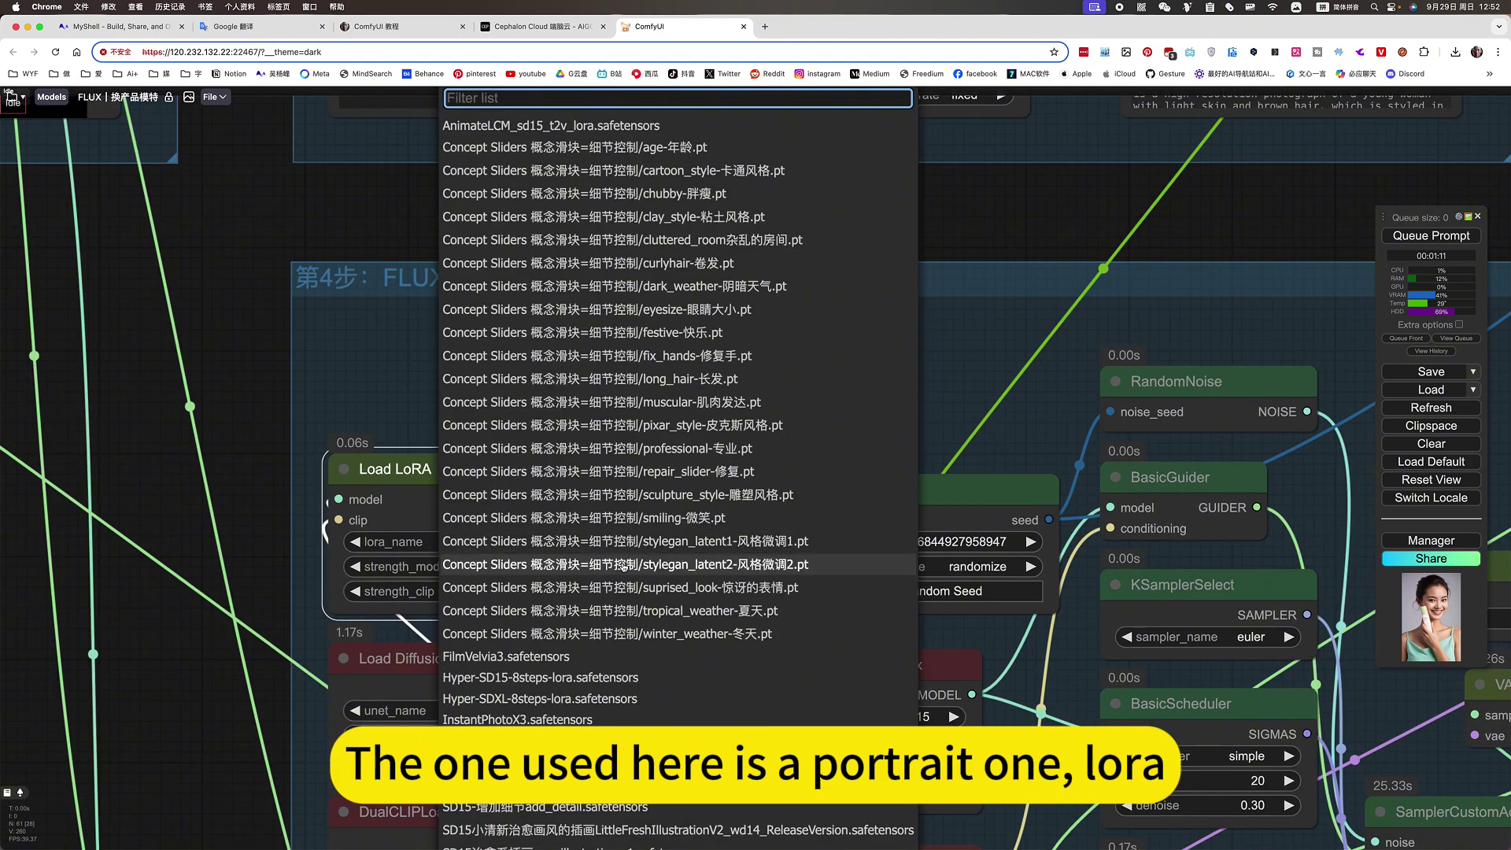
{"action": "scroll", "coordinate": [657, 565], "scroll_direction": "down", "scroll_amount": 1}
{"action": "scroll", "coordinate": [658, 565], "scroll_direction": "down", "scroll_amount": 15}
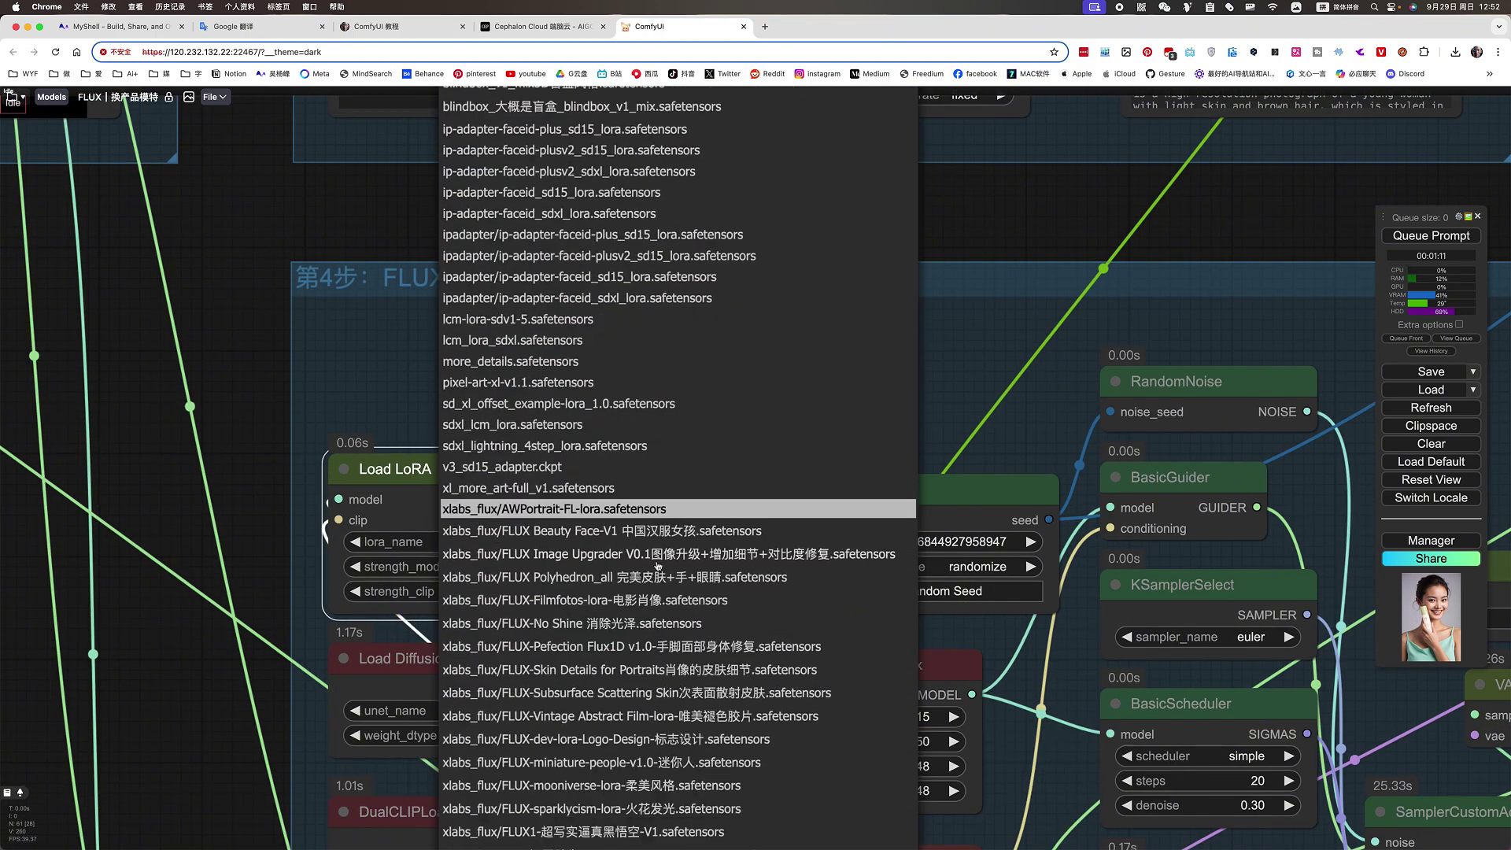
{"action": "scroll", "coordinate": [643, 497], "scroll_direction": "down", "scroll_amount": 1}
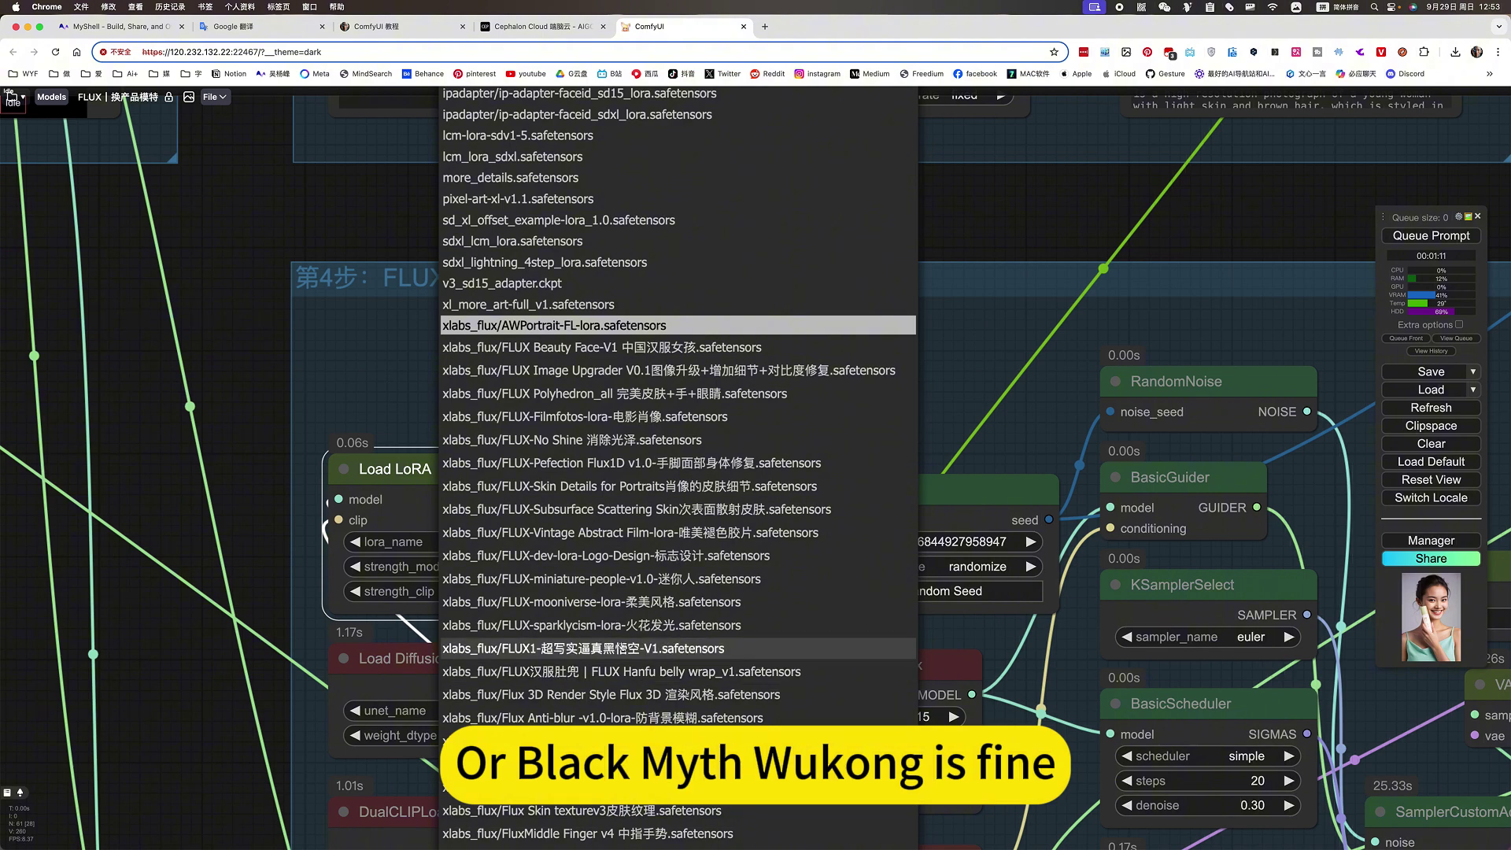
{"action": "left_click", "coordinate": [375, 357]}
{"action": "scroll", "coordinate": [526, 407], "scroll_direction": "down", "scroll_amount": 5}
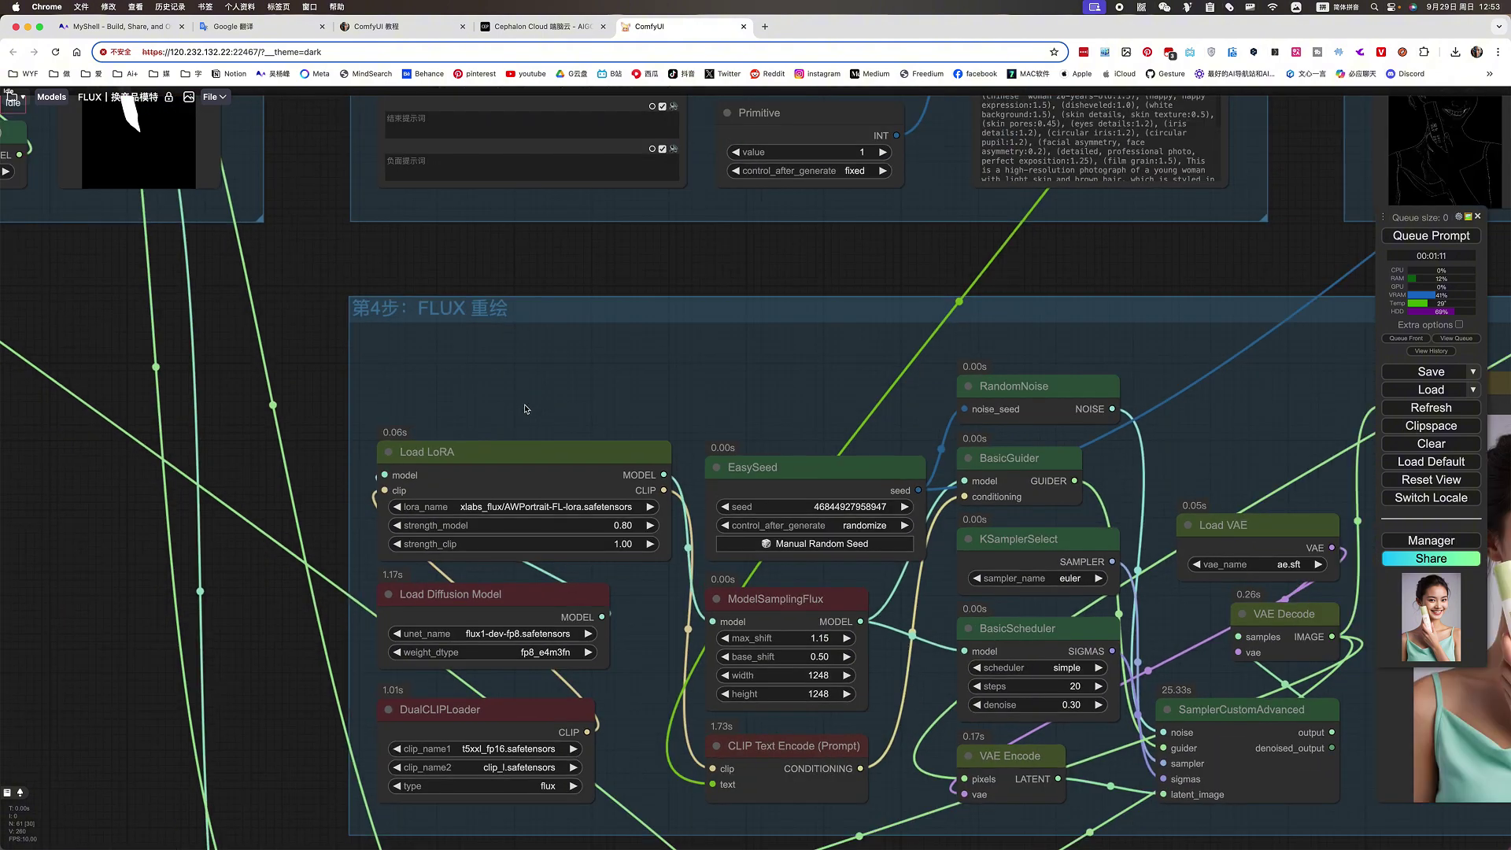
{"action": "scroll", "coordinate": [927, 680], "scroll_direction": "up", "scroll_amount": 3}
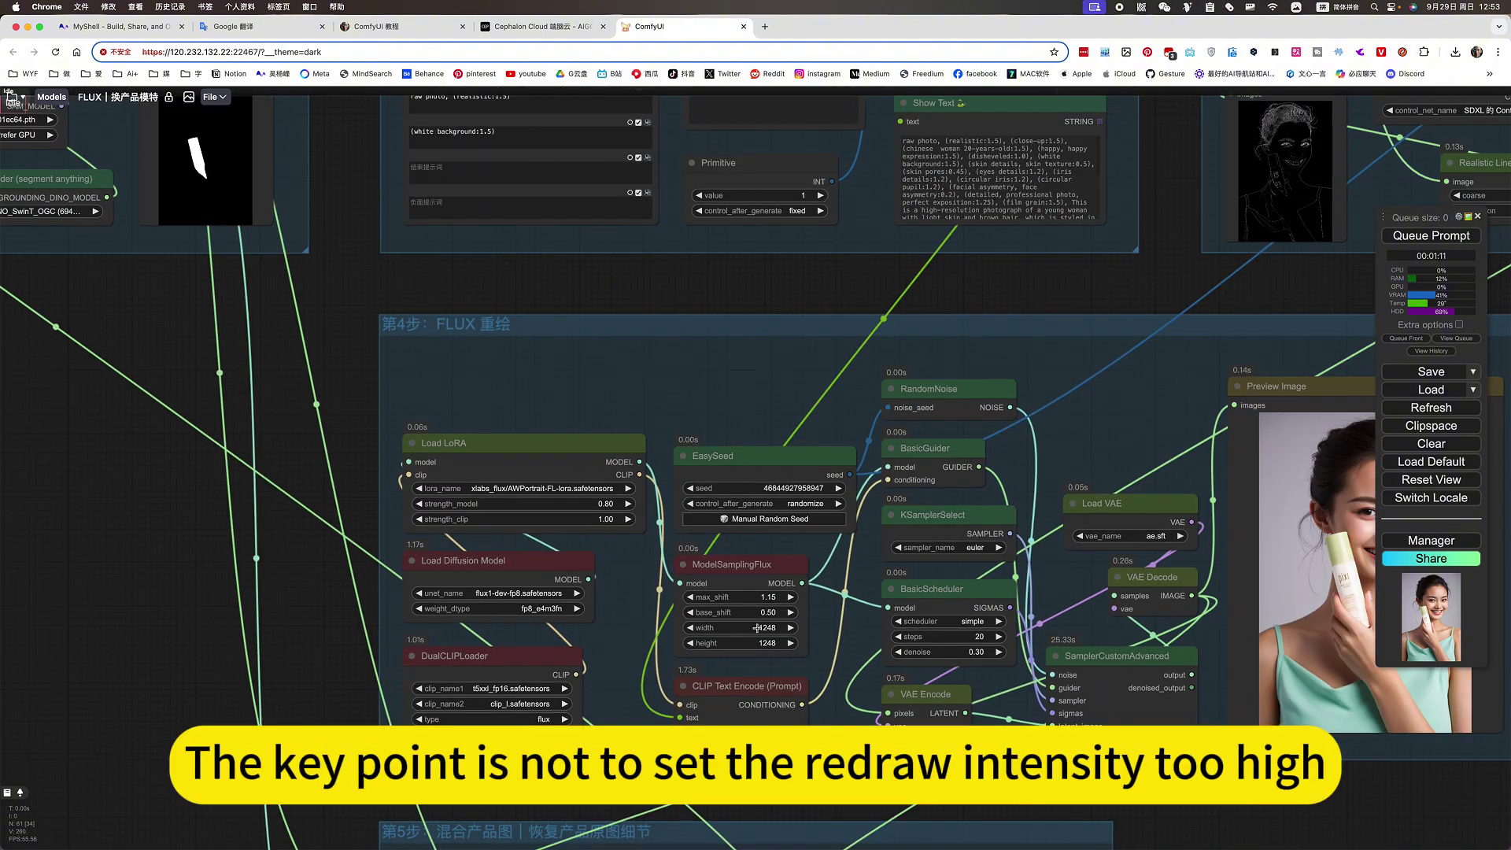
{"action": "scroll", "coordinate": [968, 653], "scroll_direction": "up", "scroll_amount": 5}
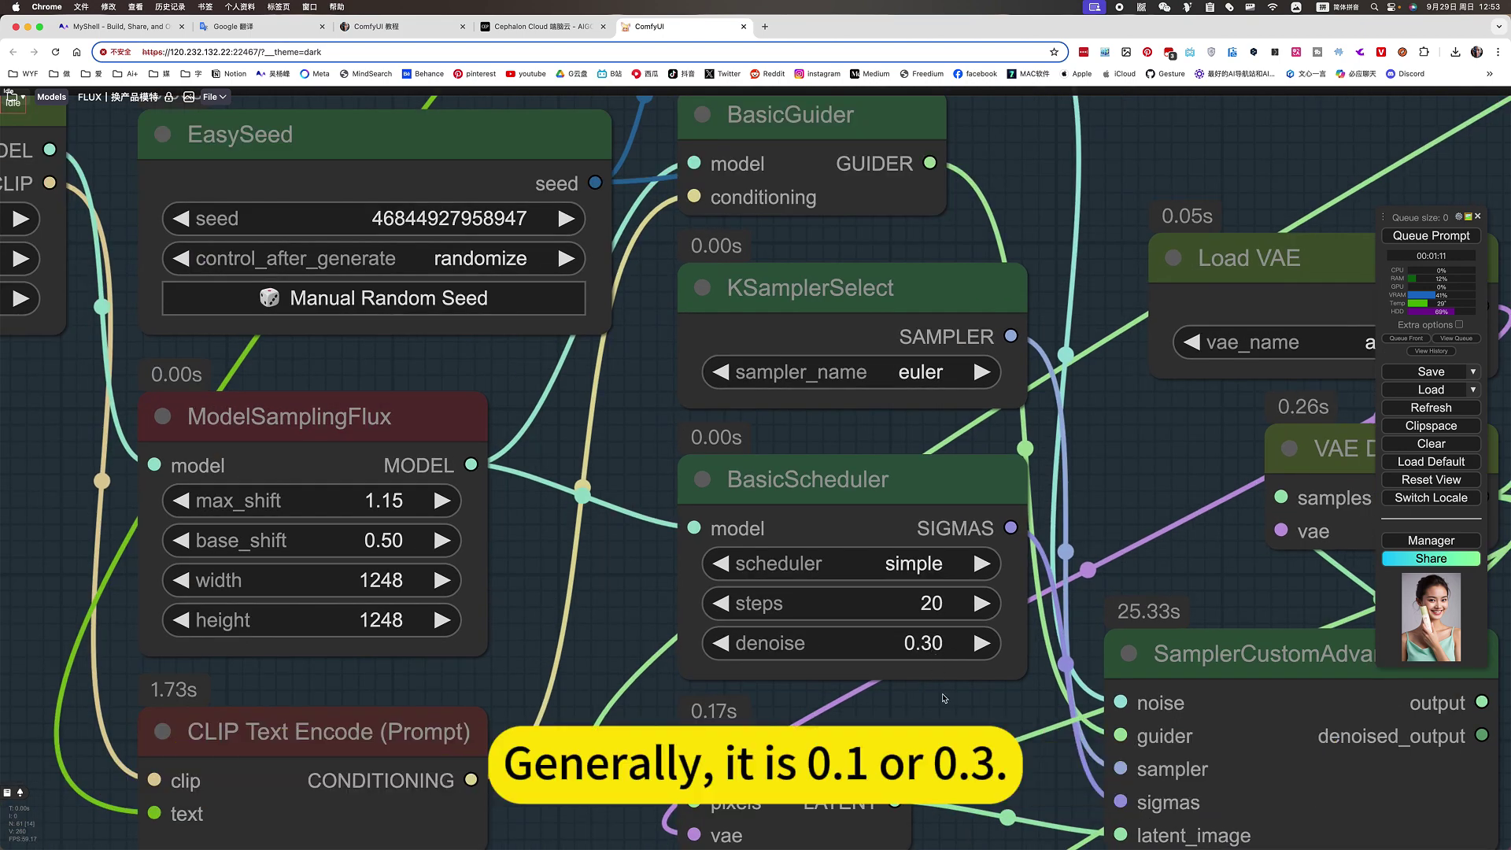
{"action": "scroll", "coordinate": [943, 698], "scroll_direction": "down", "scroll_amount": 10}
{"action": "scroll", "coordinate": [619, 496], "scroll_direction": "up", "scroll_amount": 5}
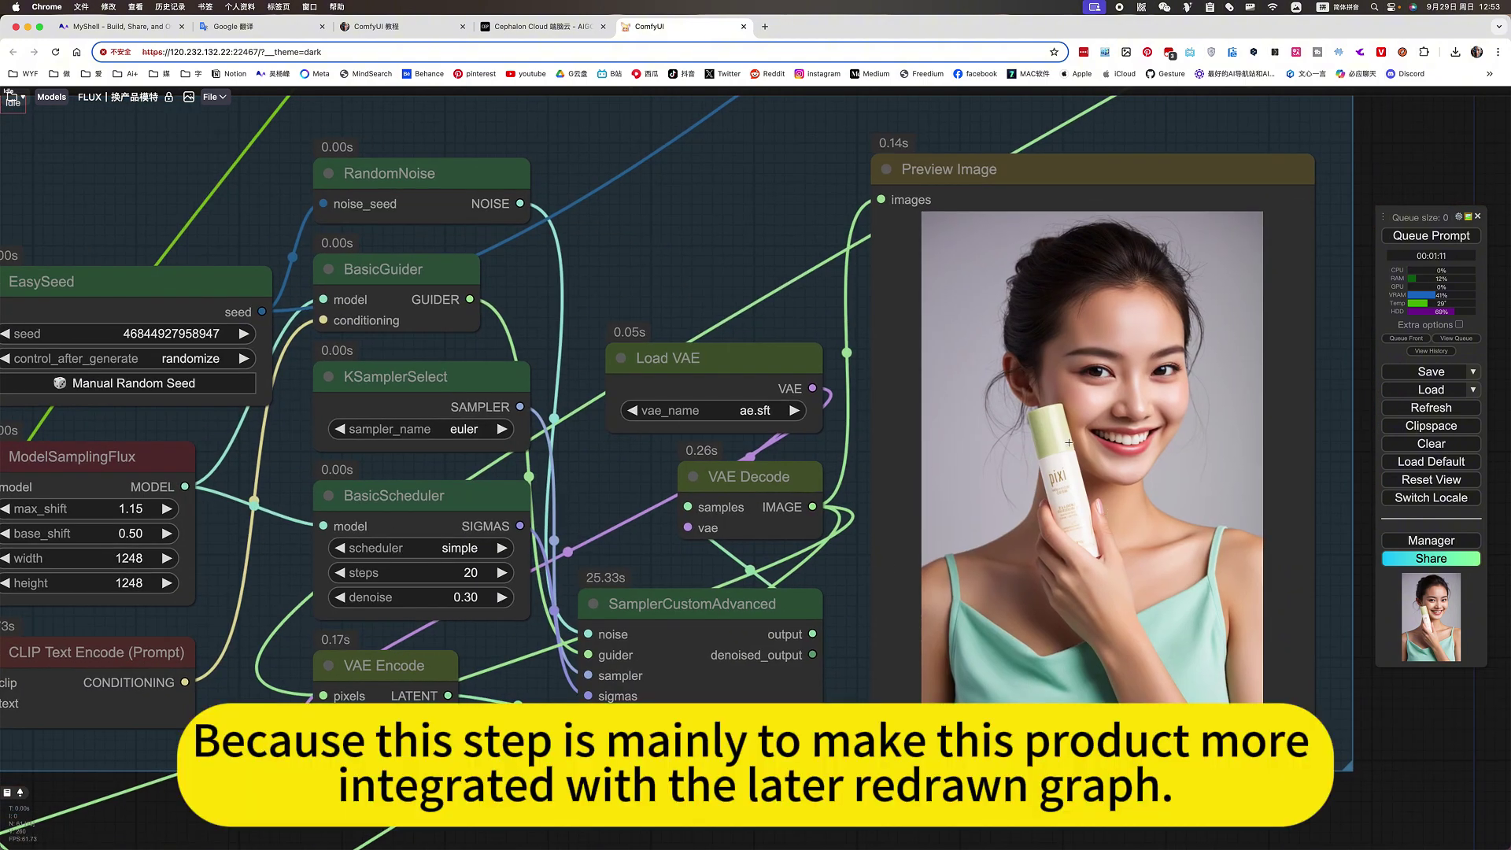
{"action": "scroll", "coordinate": [1069, 444], "scroll_direction": "up", "scroll_amount": 10}
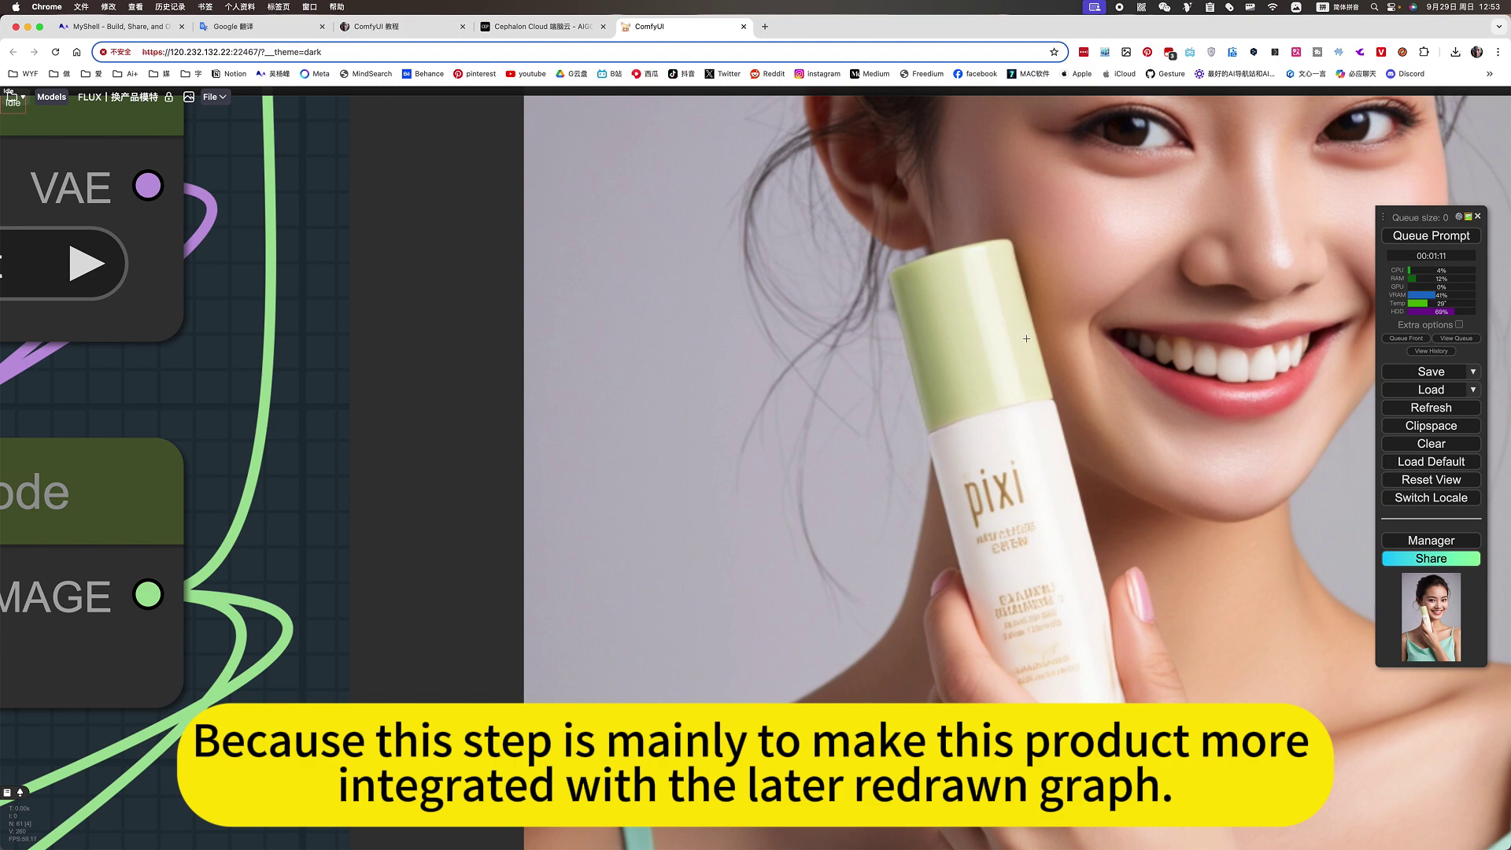
{"action": "scroll", "coordinate": [798, 660], "scroll_direction": "down", "scroll_amount": 10}
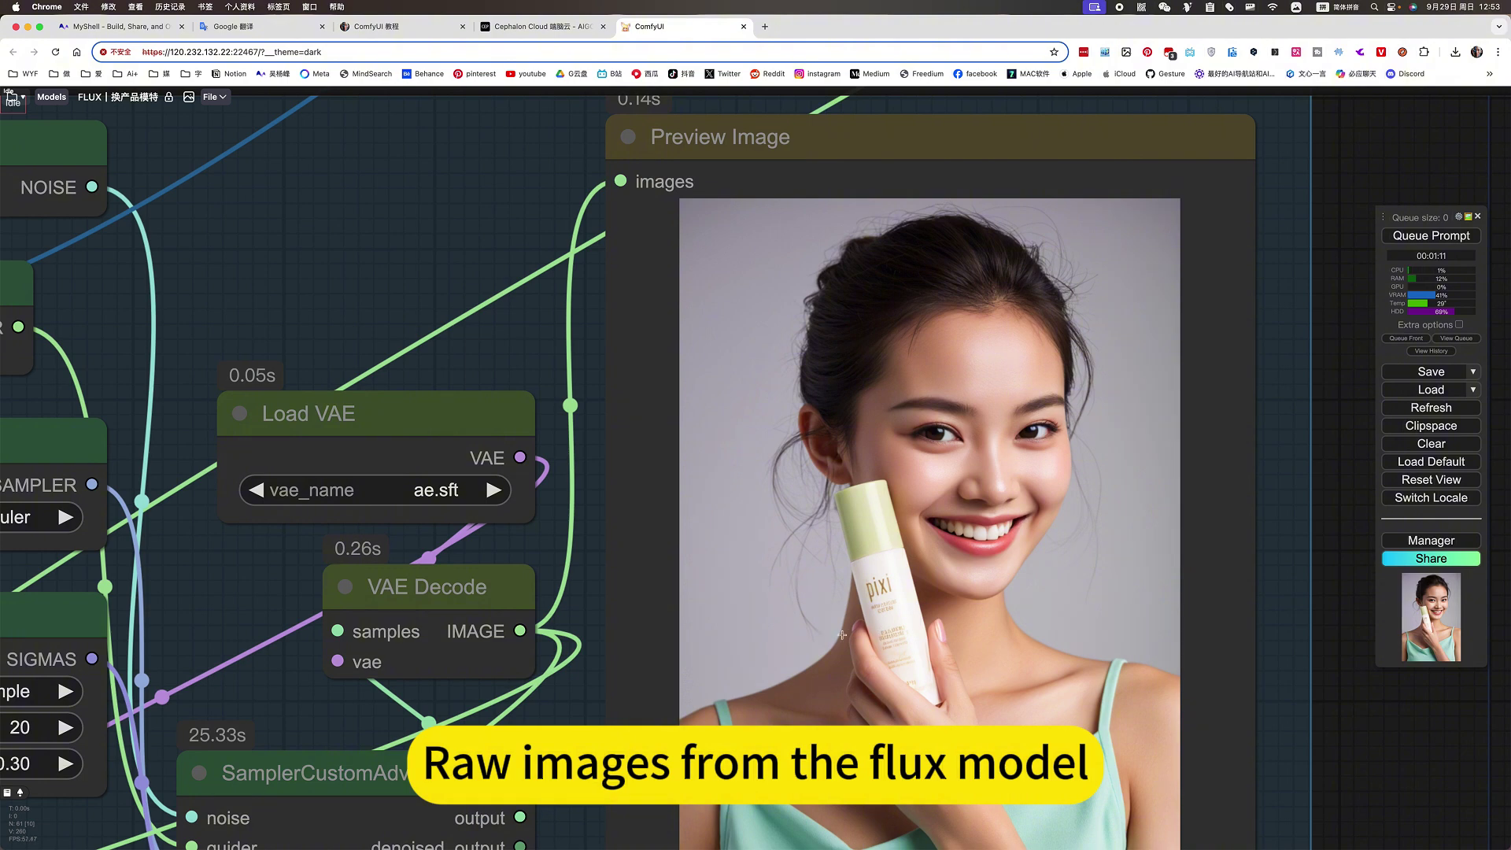
{"action": "left_click_drag", "start_coordinate": [607, 708], "coordinate": [855, 480]}
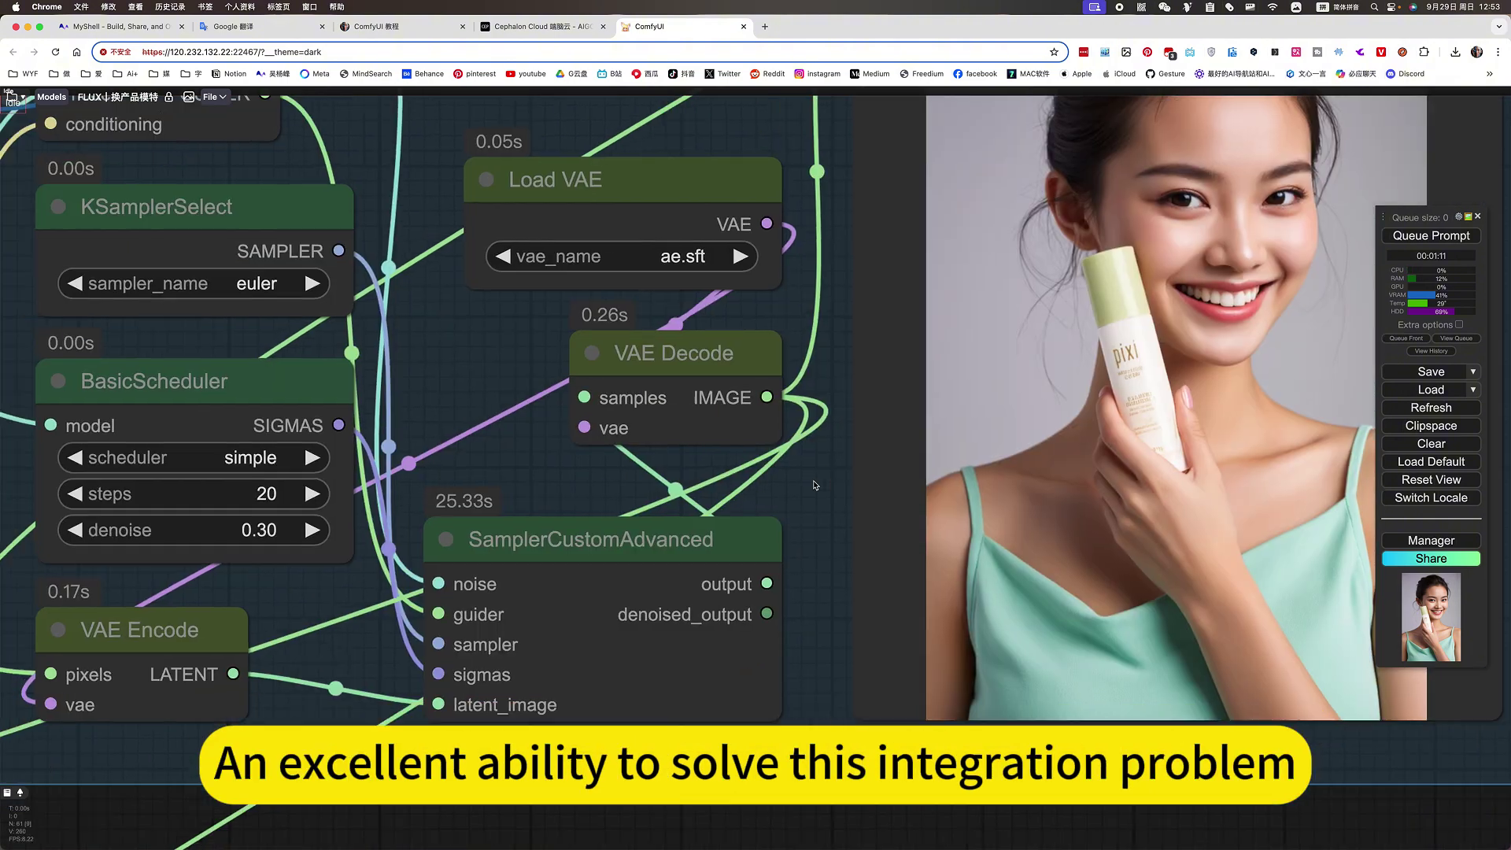
{"action": "scroll", "coordinate": [798, 529], "scroll_direction": "down", "scroll_amount": 1}
{"action": "scroll", "coordinate": [798, 529], "scroll_direction": "down", "scroll_amount": 4}
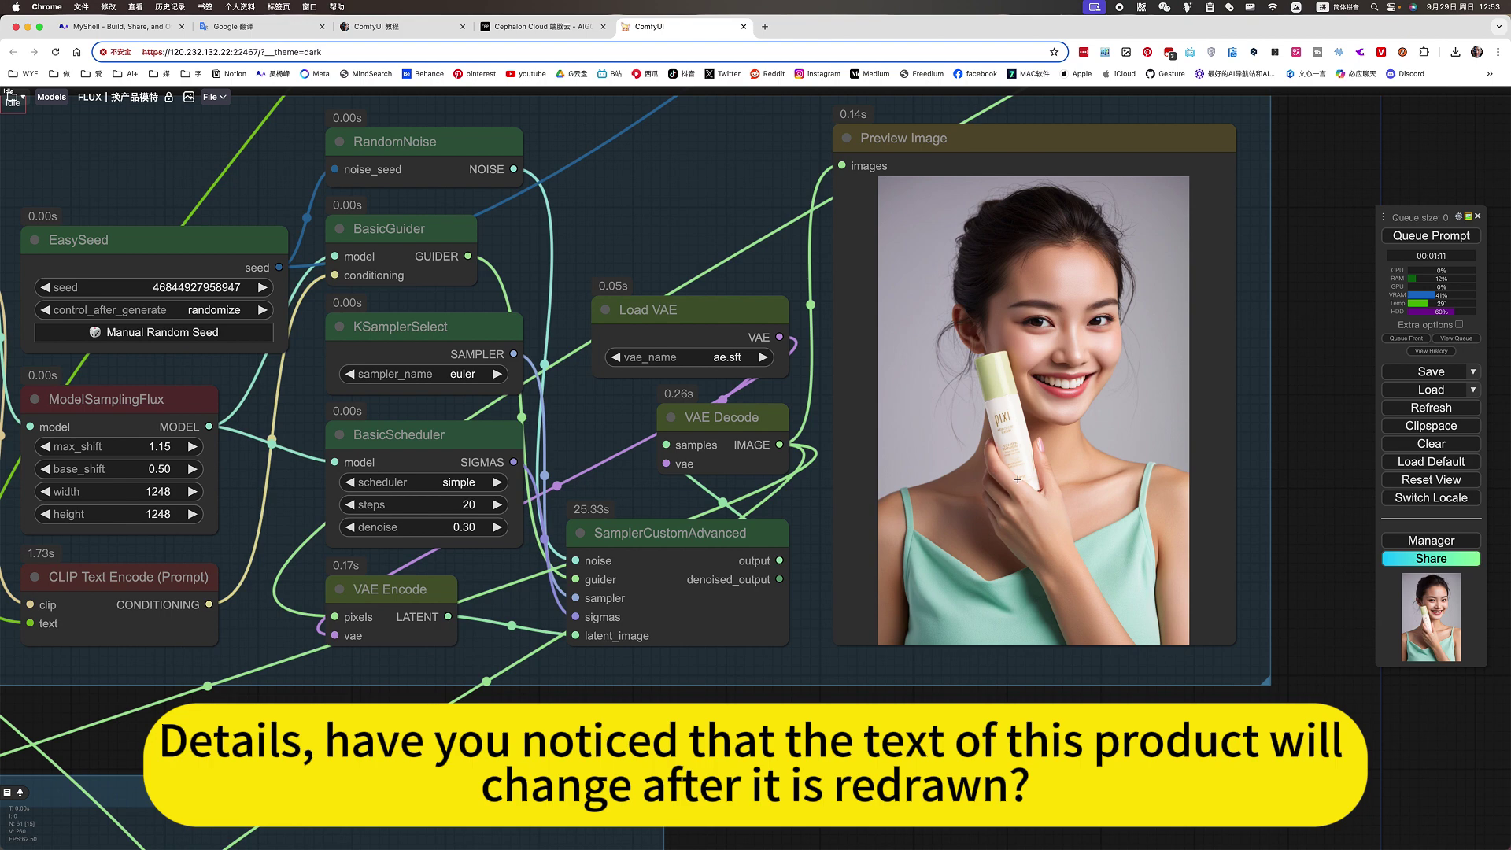
{"action": "scroll", "coordinate": [1017, 479], "scroll_direction": "up", "scroll_amount": 10}
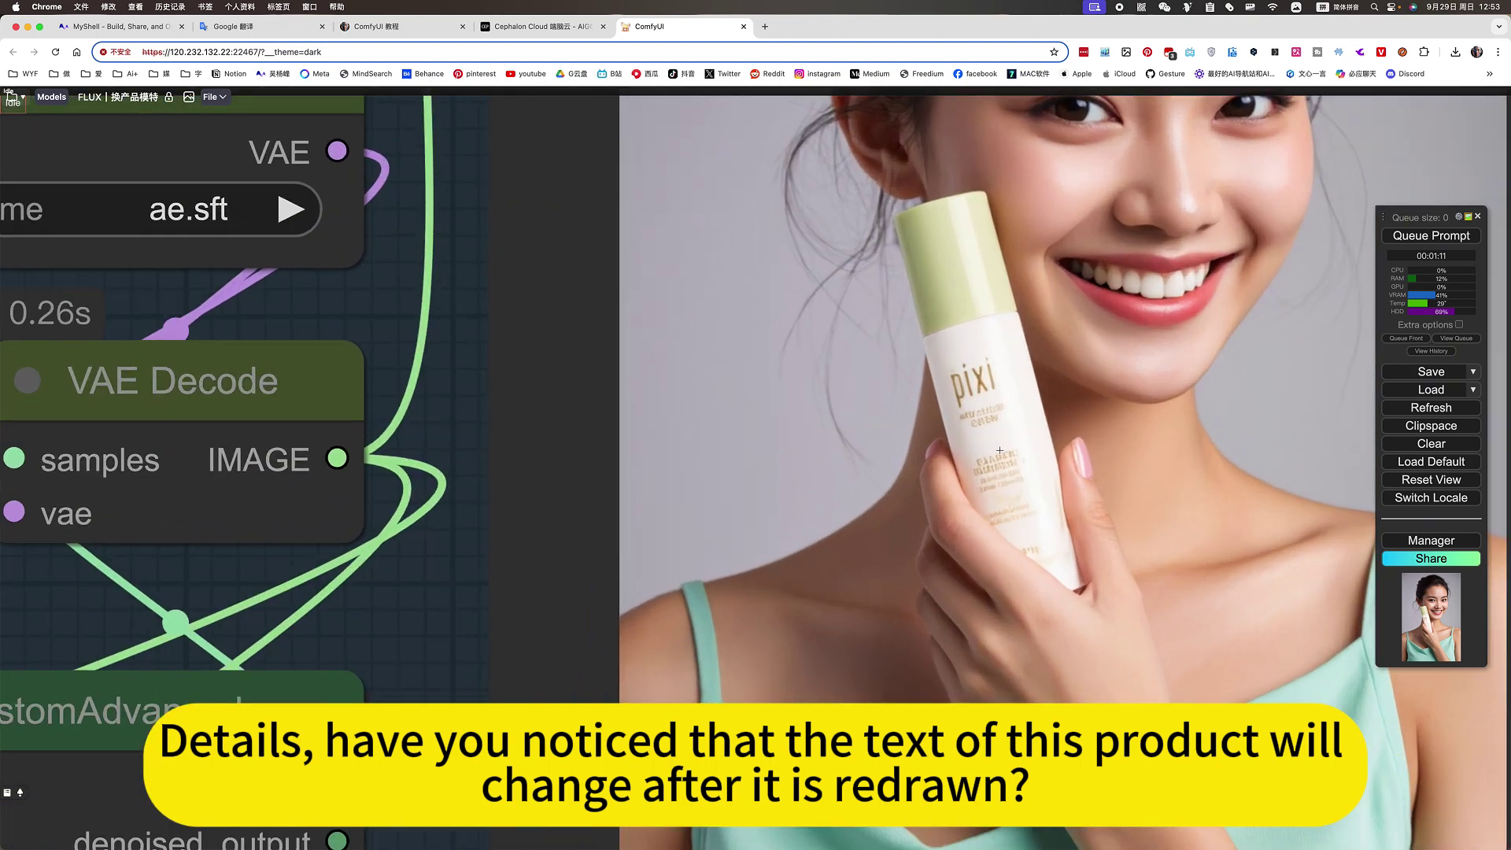
{"action": "scroll", "coordinate": [1017, 460], "scroll_direction": "down", "scroll_amount": 5}
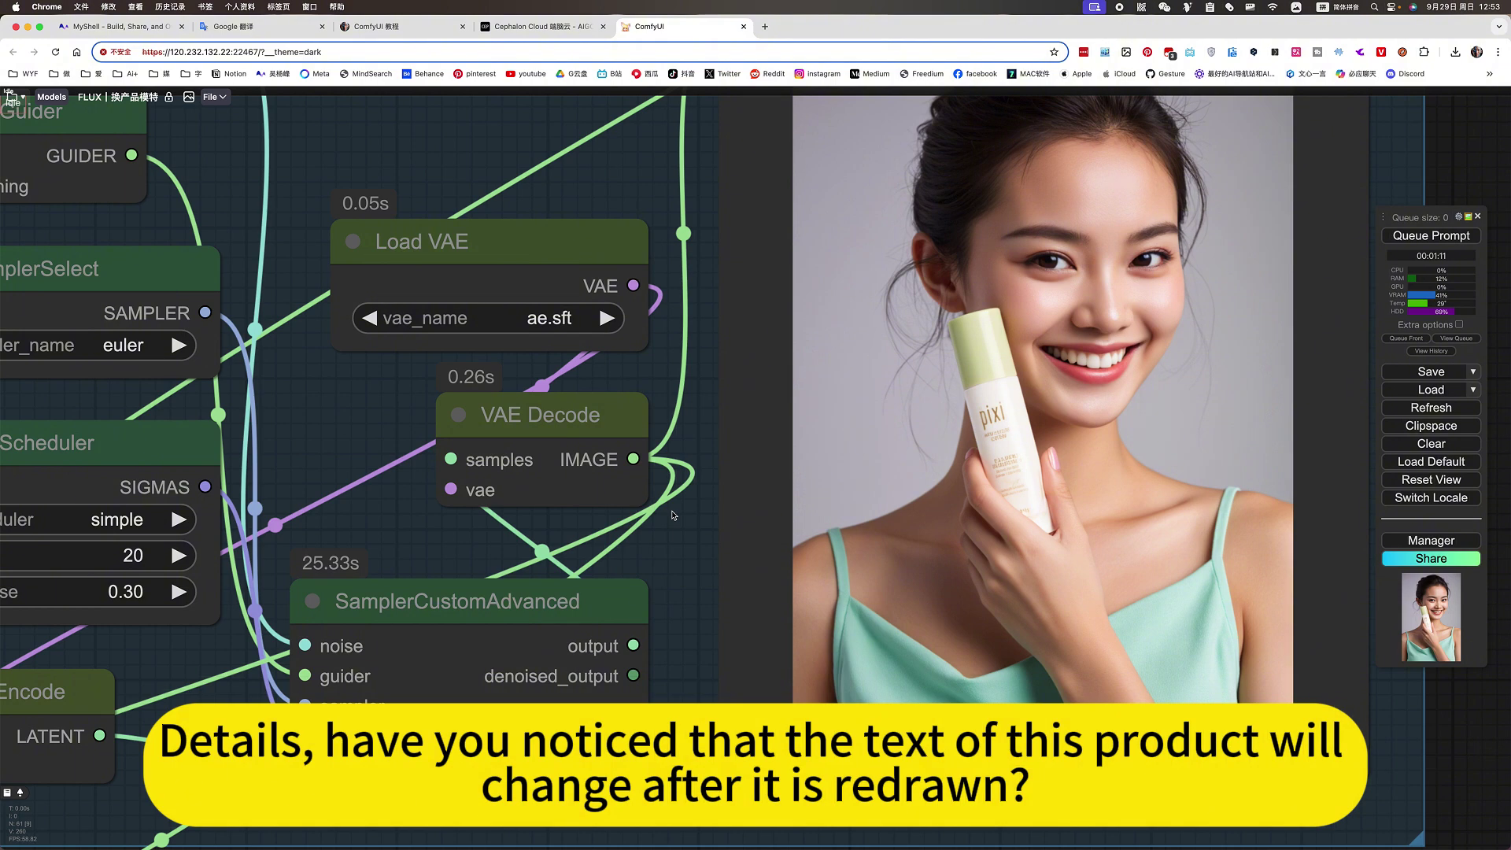
{"action": "scroll", "coordinate": [646, 600], "scroll_direction": "down", "scroll_amount": 8}
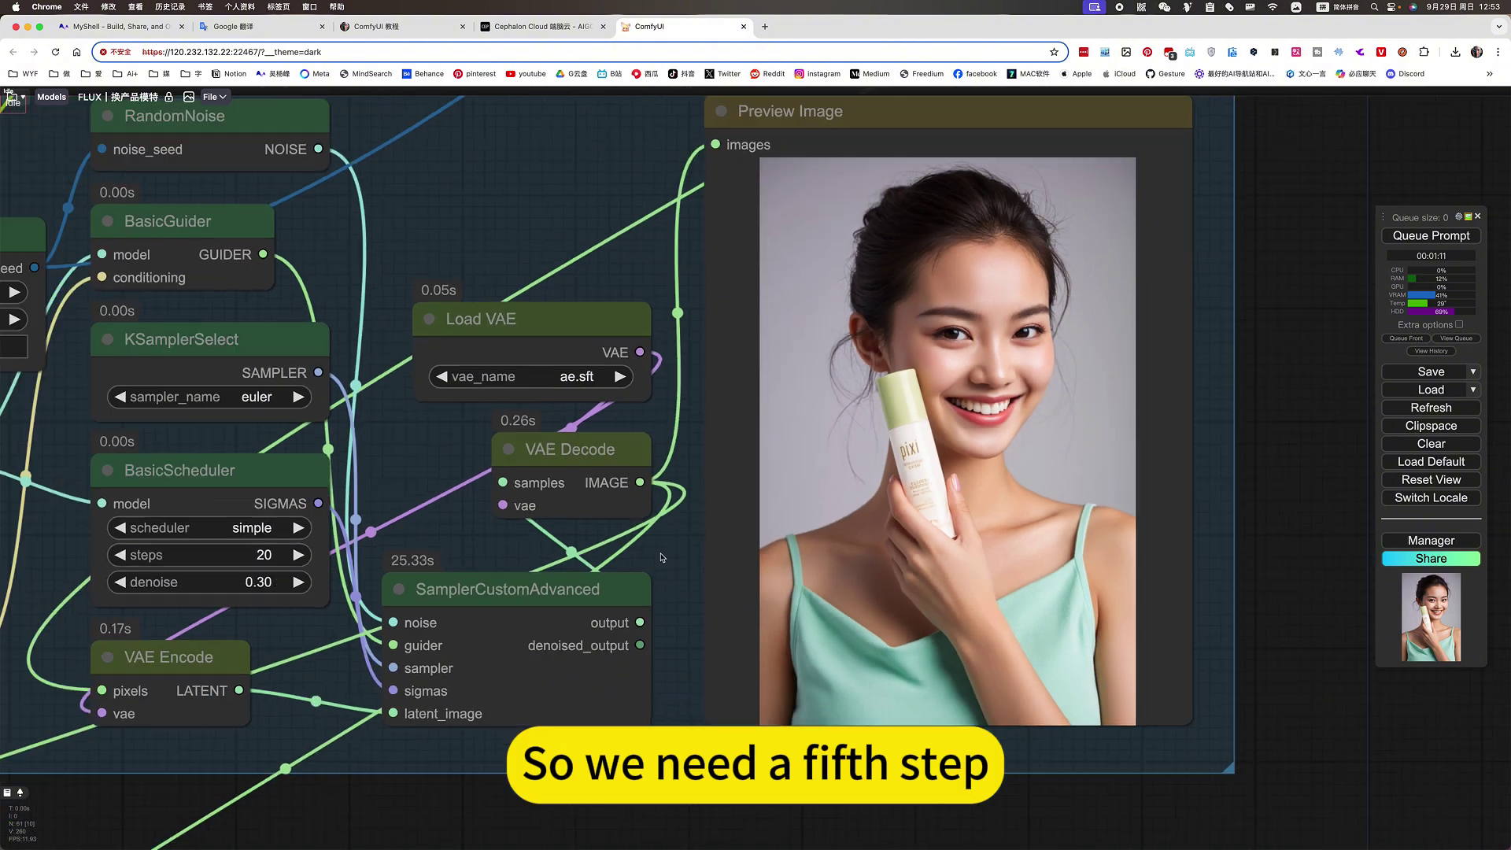
{"action": "scroll", "coordinate": [1086, 415], "scroll_direction": "down", "scroll_amount": 2}
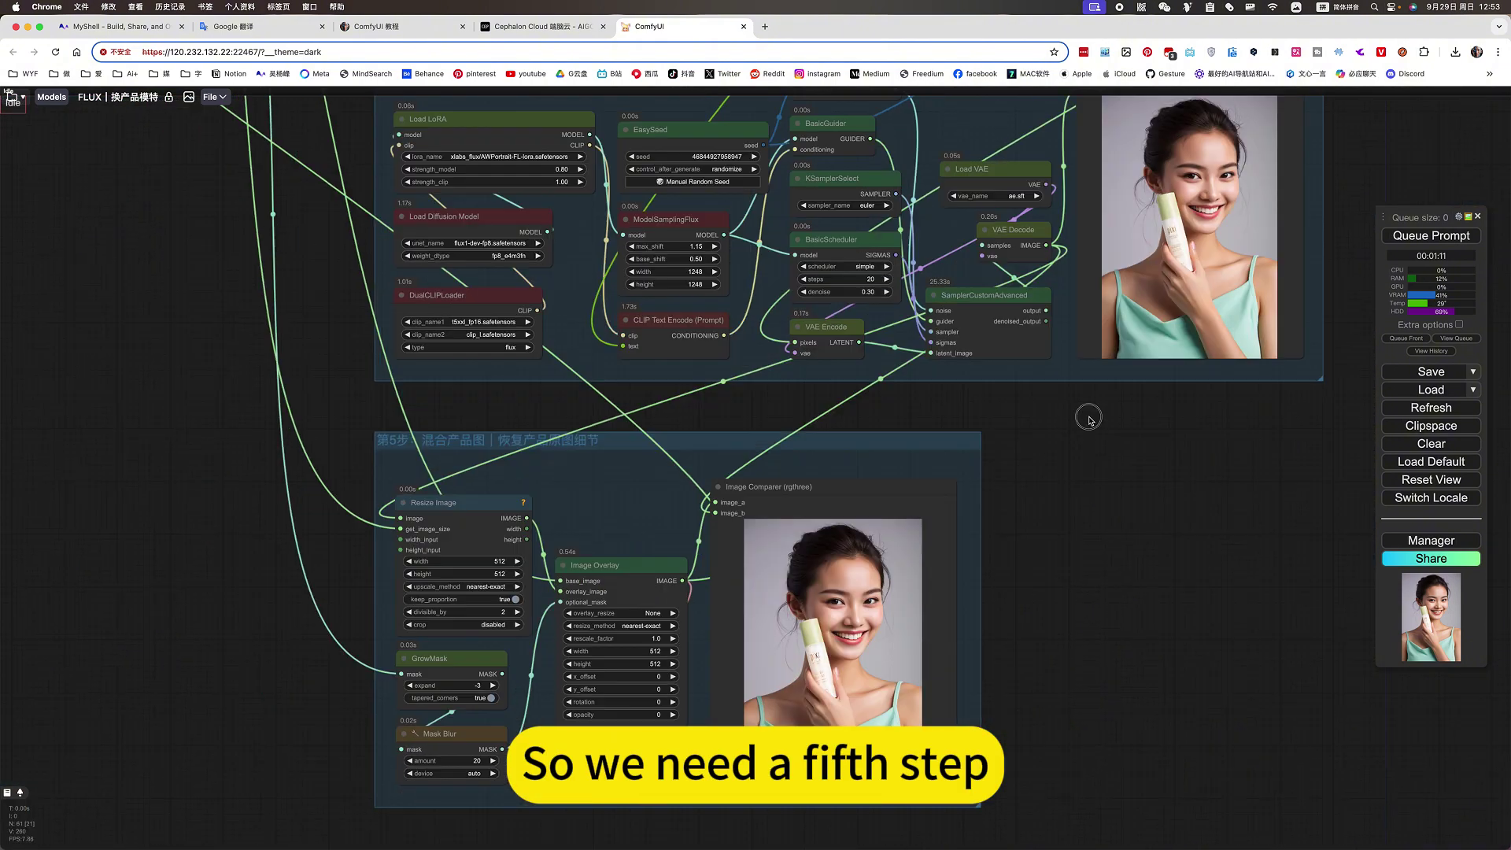
{"action": "scroll", "coordinate": [1093, 423], "scroll_direction": "up", "scroll_amount": 2}
{"action": "left_click_drag", "start_coordinate": [1121, 497], "coordinate": [732, 712]}
{"action": "left_click_drag", "start_coordinate": [1131, 314], "coordinate": [971, 653]}
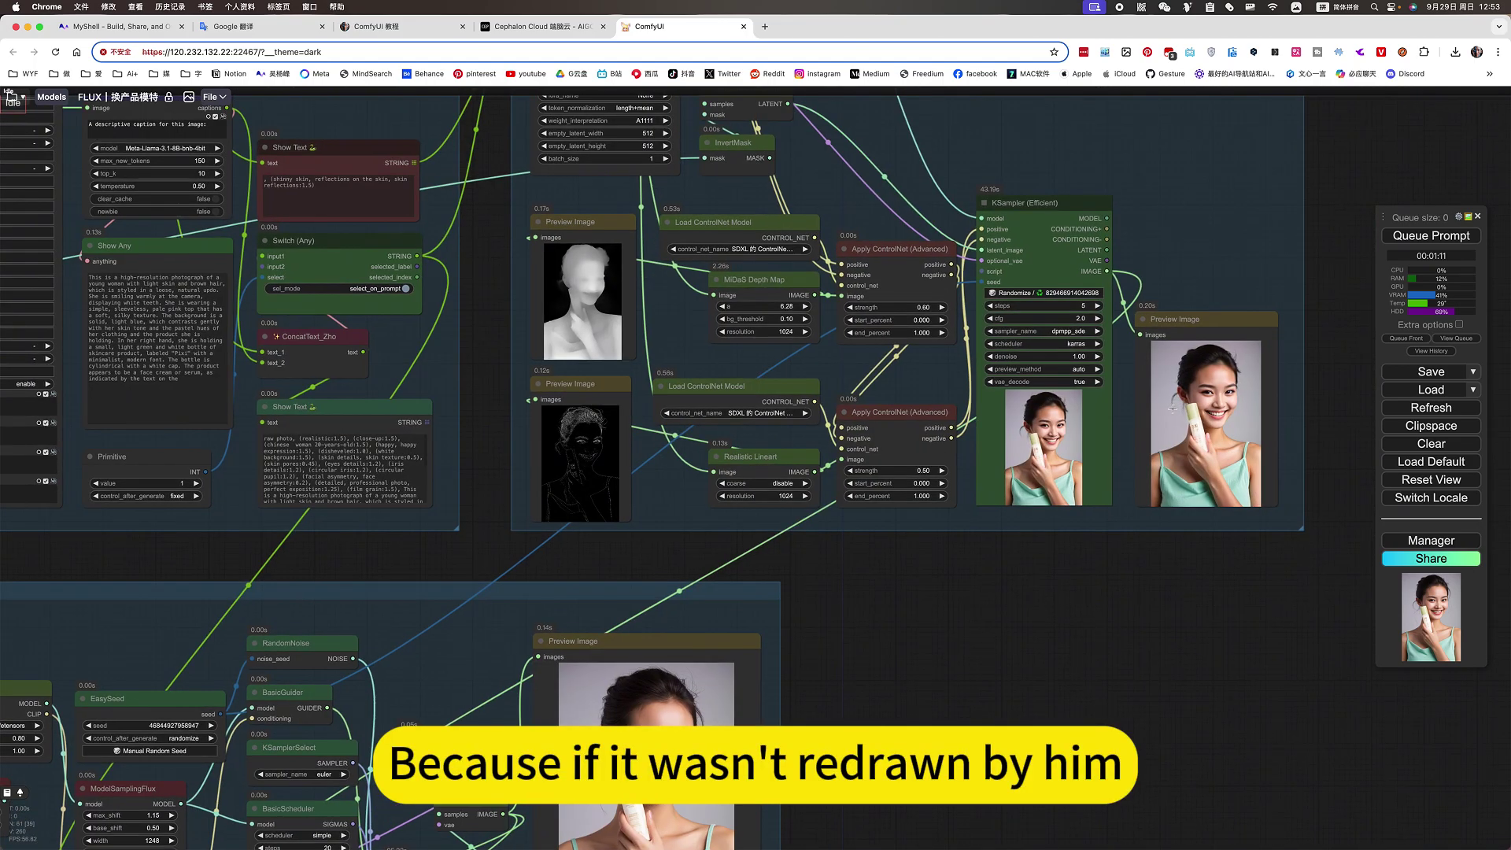
{"action": "scroll", "coordinate": [1278, 466], "scroll_direction": "up", "scroll_amount": 5}
{"action": "scroll", "coordinate": [1279, 466], "scroll_direction": "up", "scroll_amount": 8}
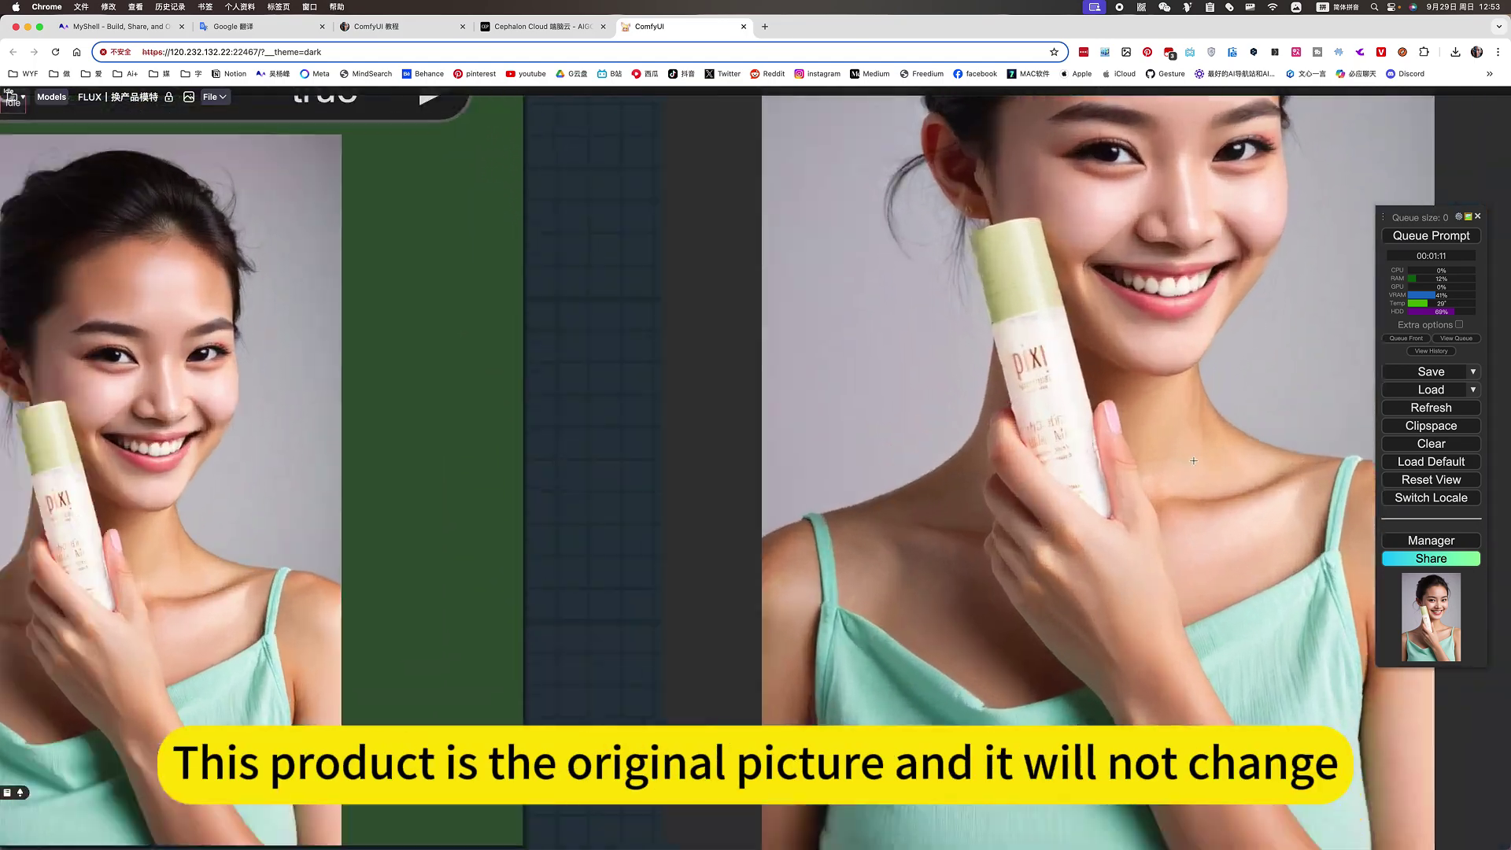
{"action": "scroll", "coordinate": [1031, 406], "scroll_direction": "down", "scroll_amount": 10}
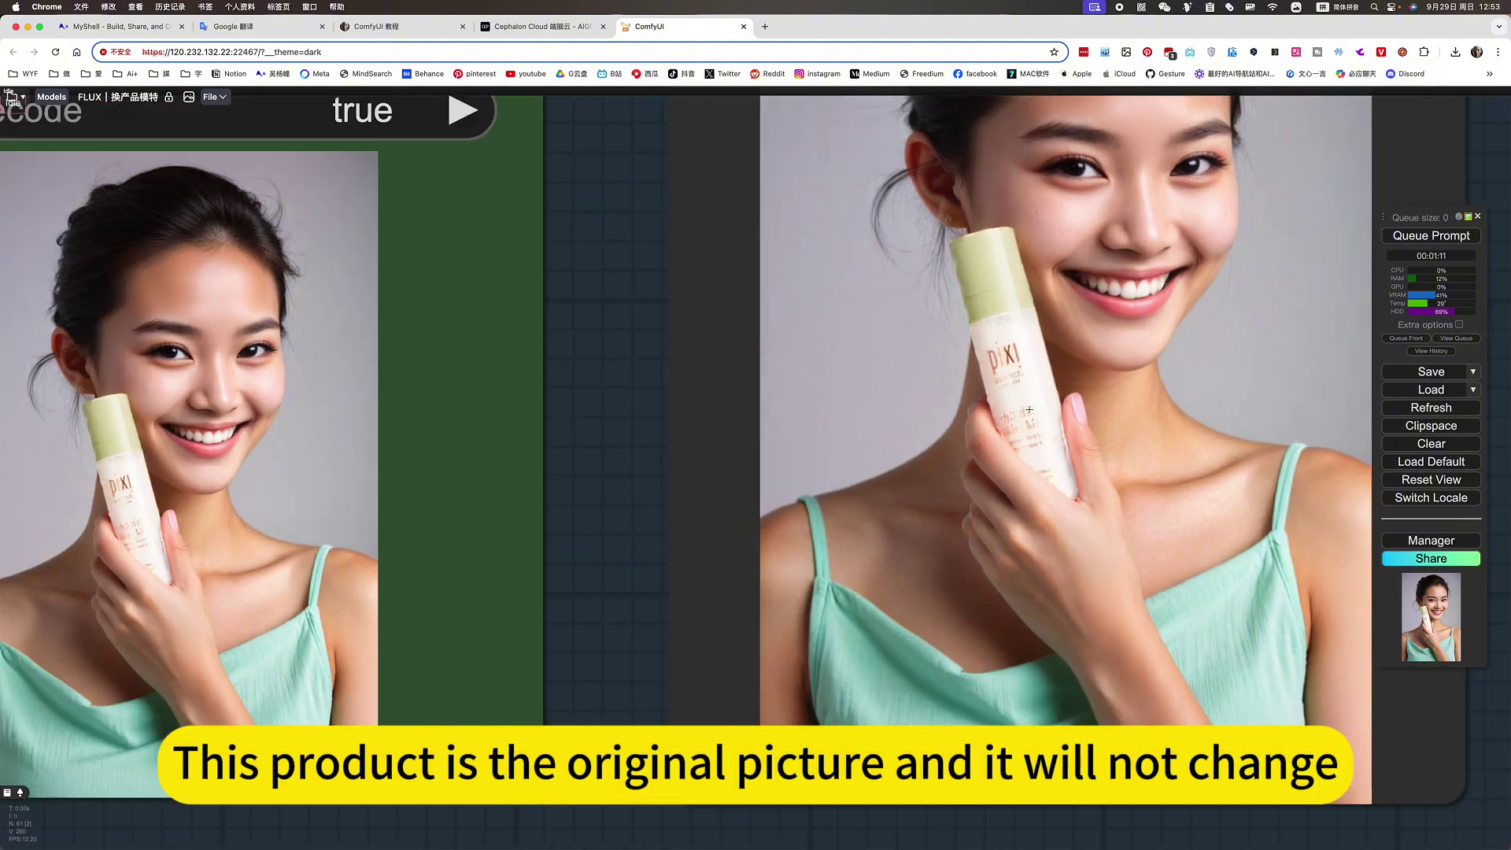
{"action": "scroll", "coordinate": [744, 680], "scroll_direction": "down", "scroll_amount": 5}
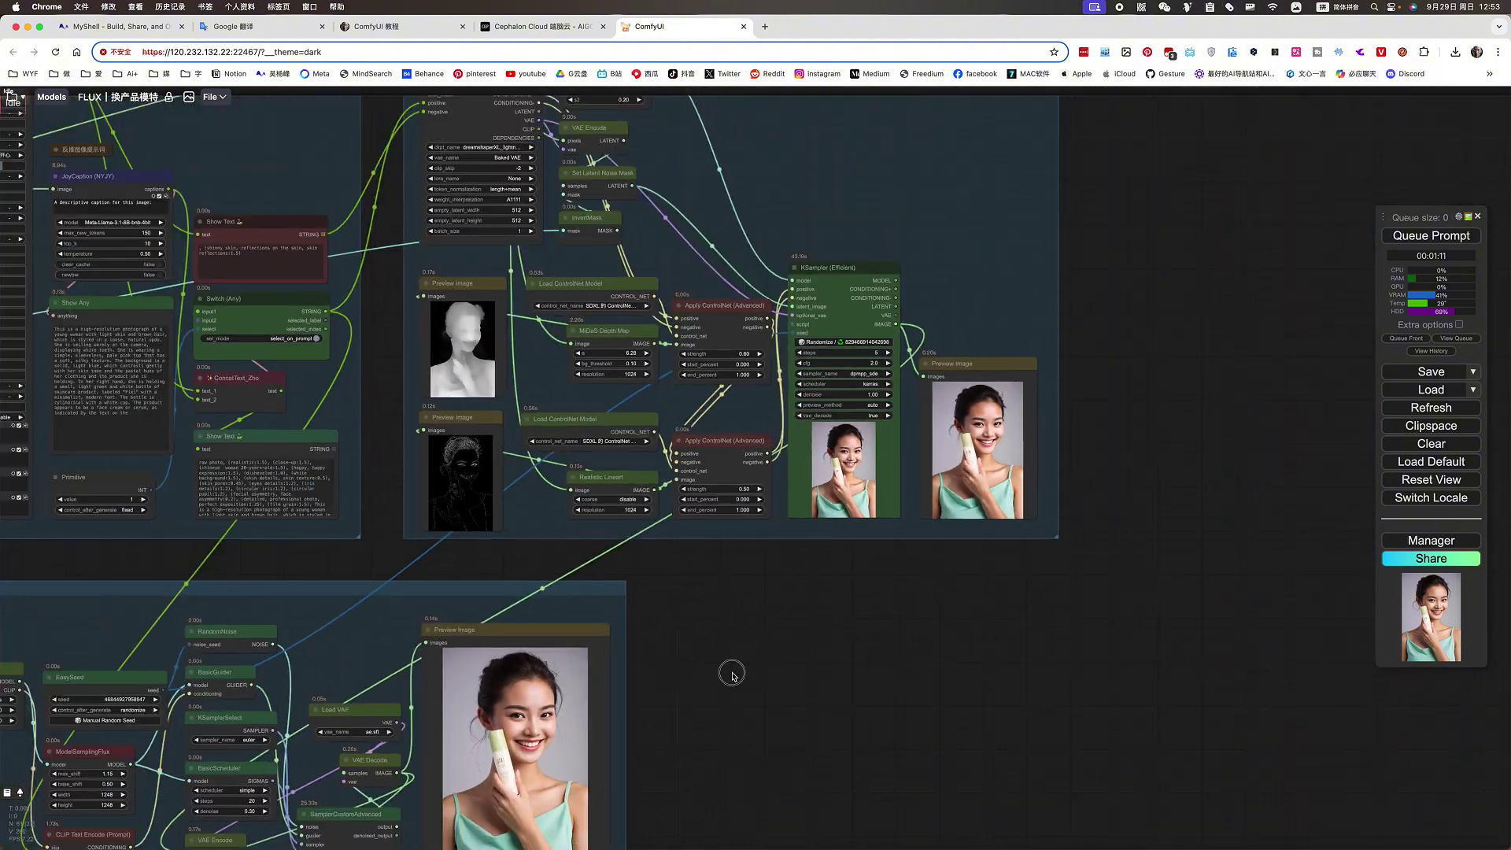
{"action": "left_click_drag", "start_coordinate": [729, 671], "coordinate": [907, 464]}
{"action": "scroll", "coordinate": [906, 464], "scroll_direction": "up", "scroll_amount": 2}
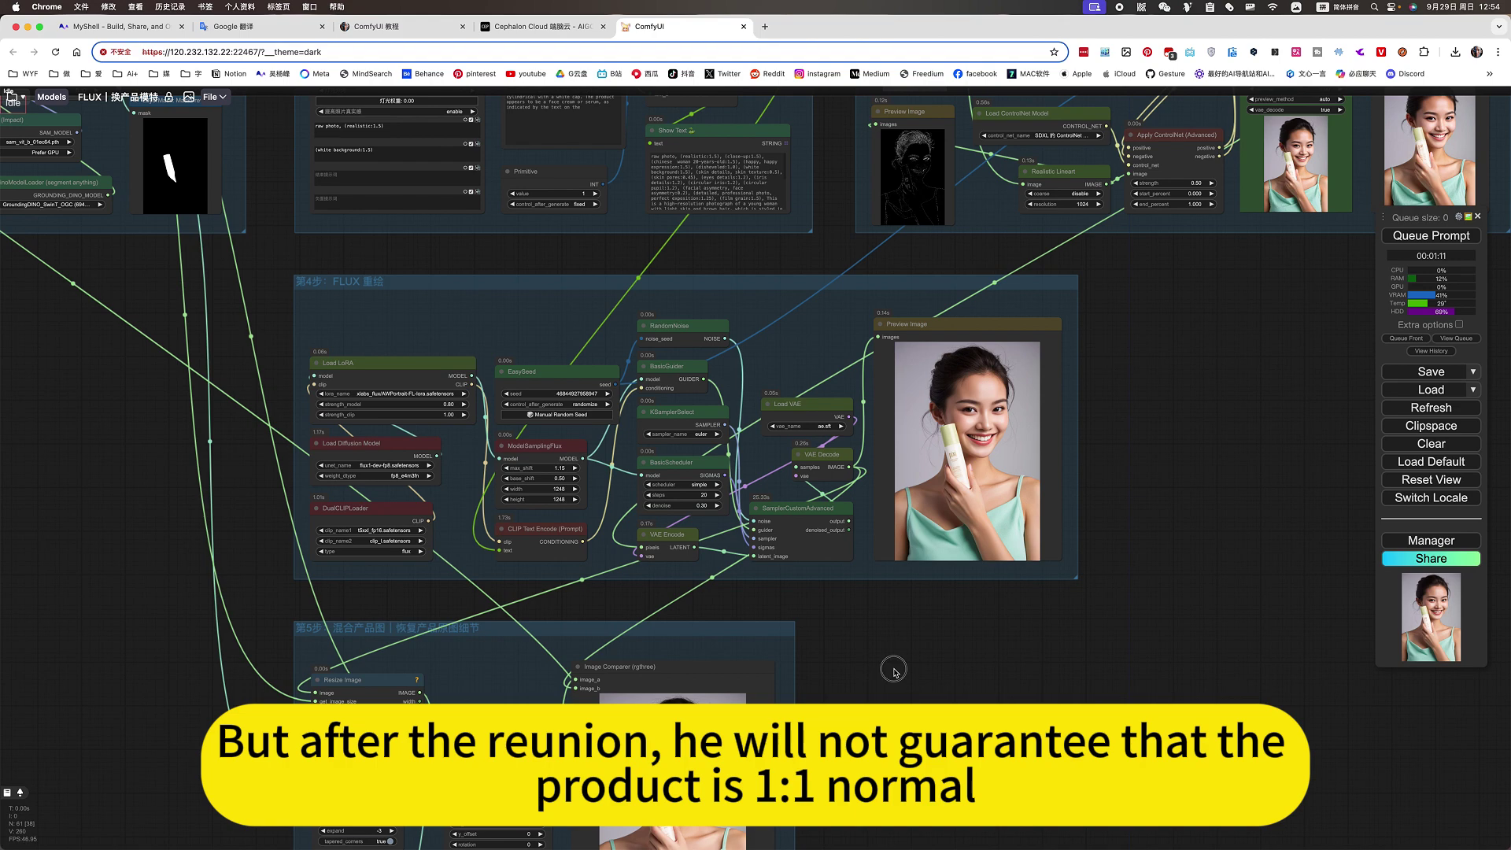
{"action": "left_click_drag", "start_coordinate": [894, 668], "coordinate": [1184, 287]}
{"action": "scroll", "coordinate": [710, 253], "scroll_direction": "up", "scroll_amount": 3}
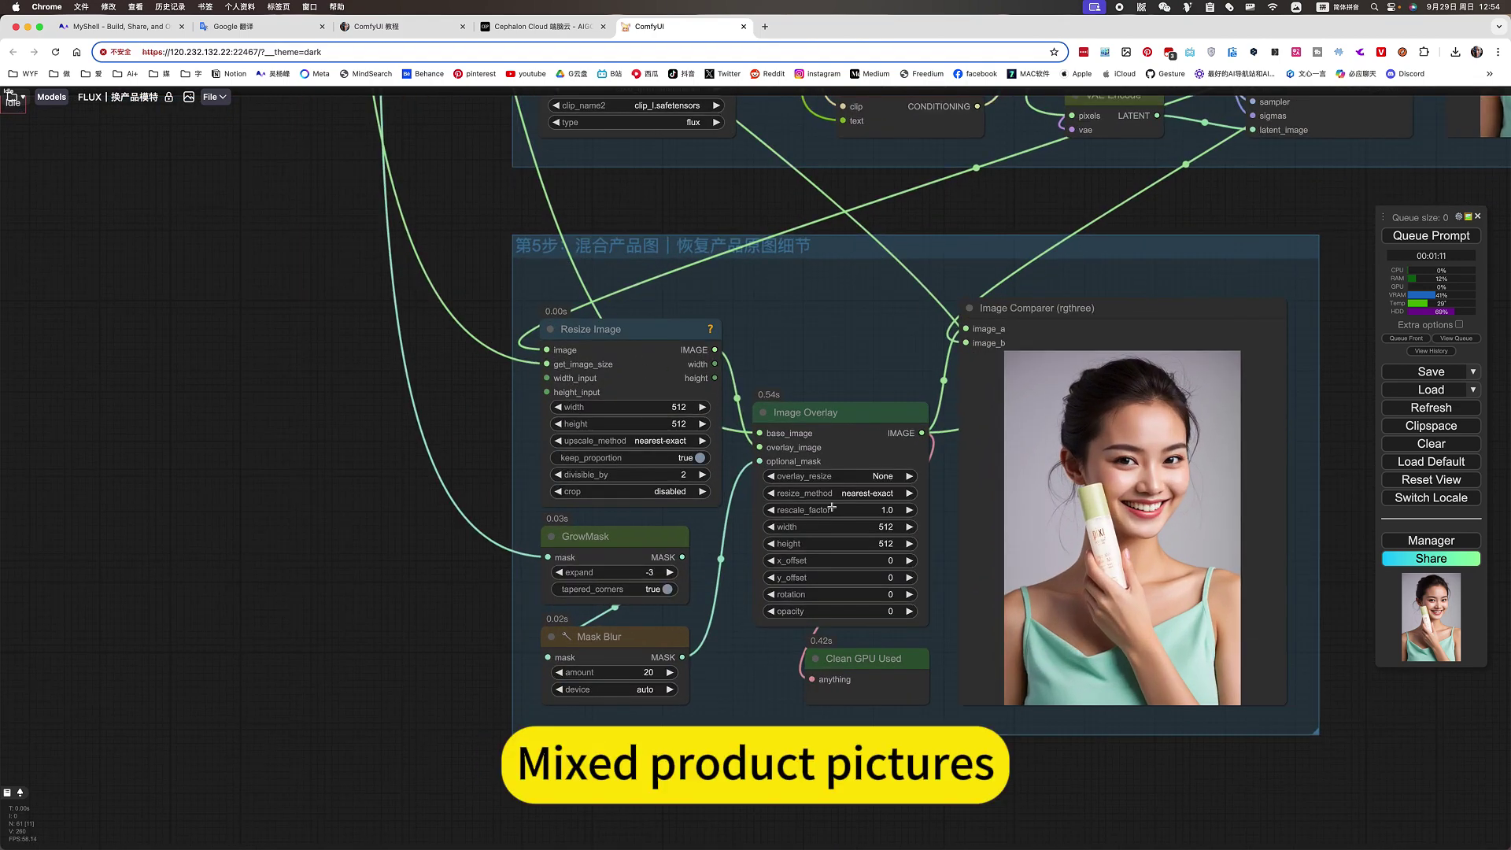
{"action": "scroll", "coordinate": [803, 493], "scroll_direction": "down", "scroll_amount": 5}
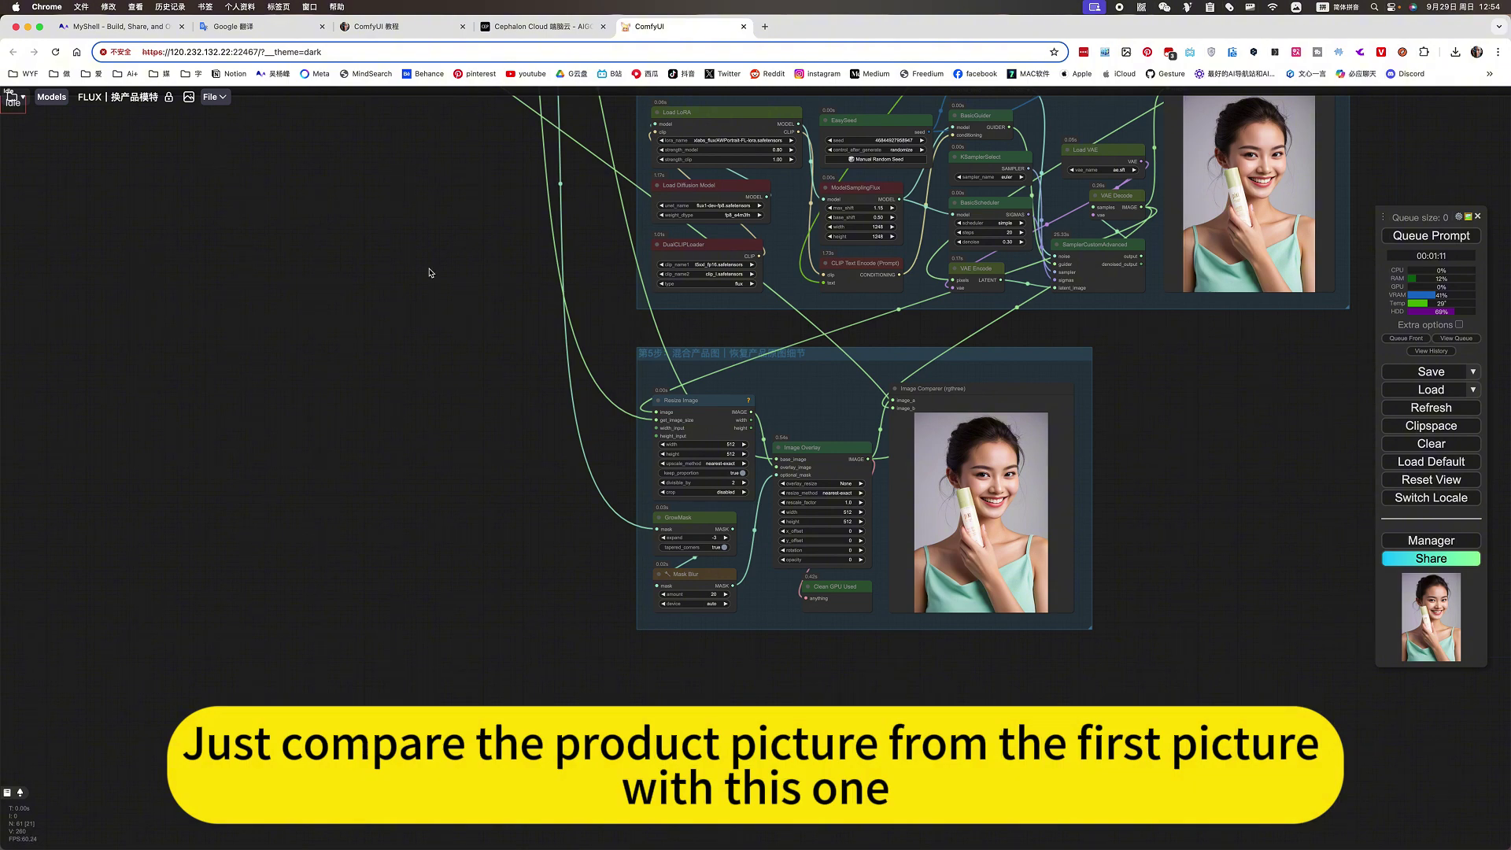
{"action": "scroll", "coordinate": [424, 526], "scroll_direction": "down", "scroll_amount": 5}
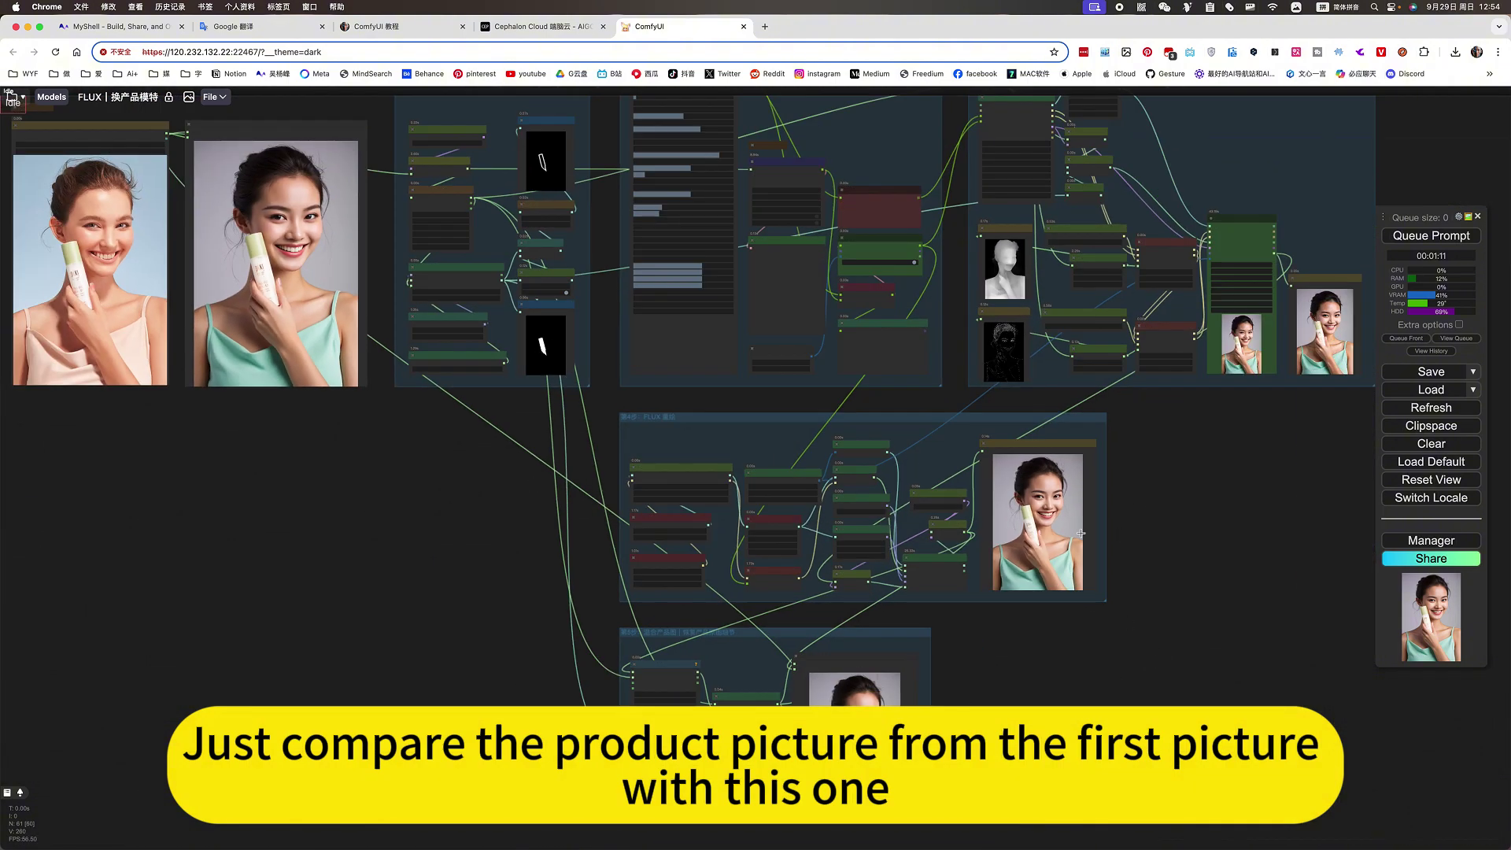
{"action": "scroll", "coordinate": [1050, 536], "scroll_direction": "up", "scroll_amount": 4}
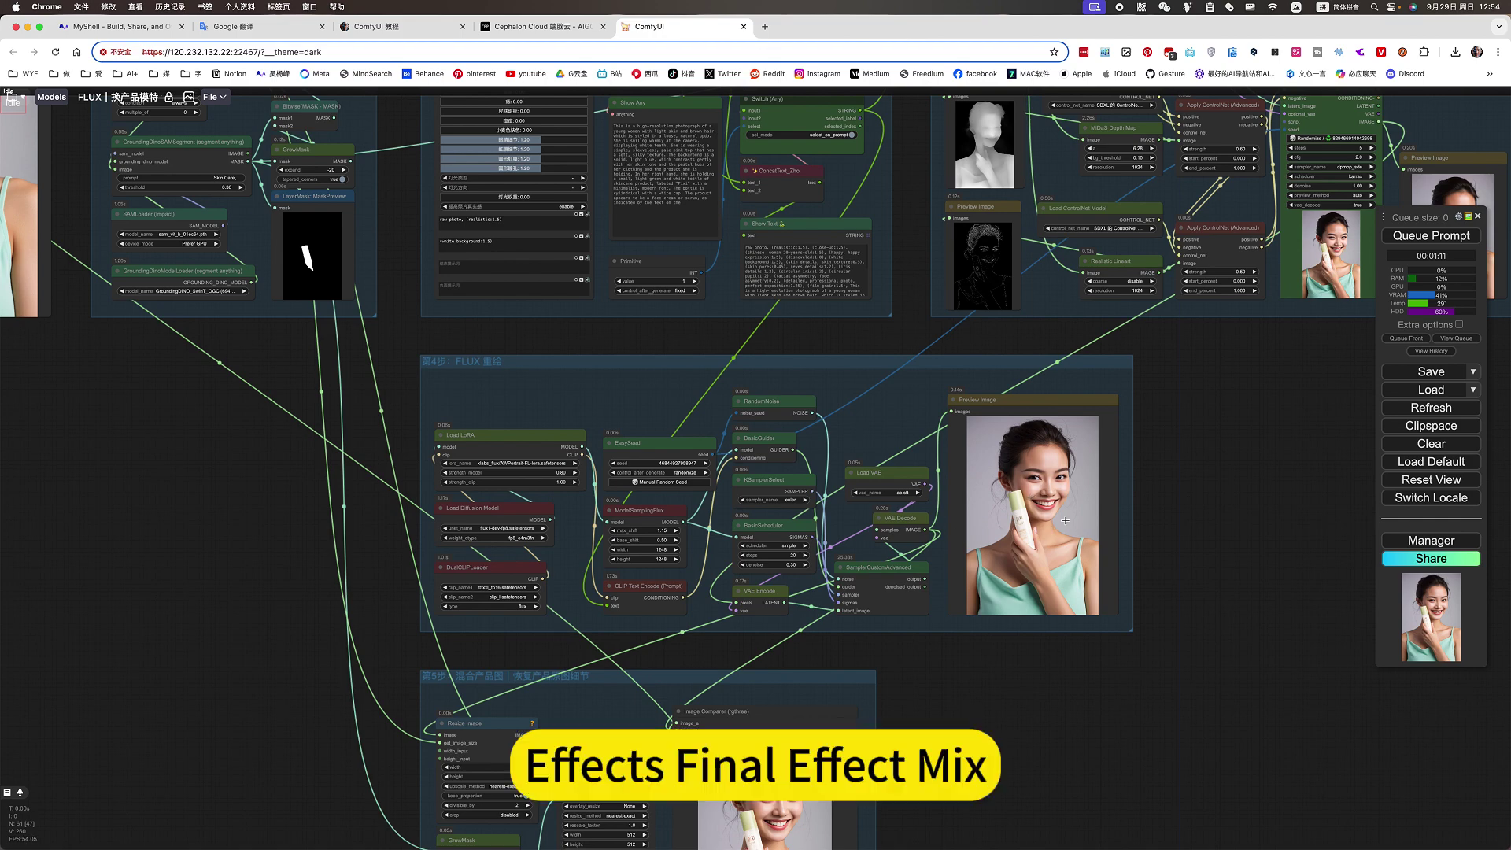
{"action": "scroll", "coordinate": [994, 731], "scroll_direction": "down", "scroll_amount": 3}
{"action": "left_click_drag", "start_coordinate": [993, 731], "coordinate": [1078, 538]}
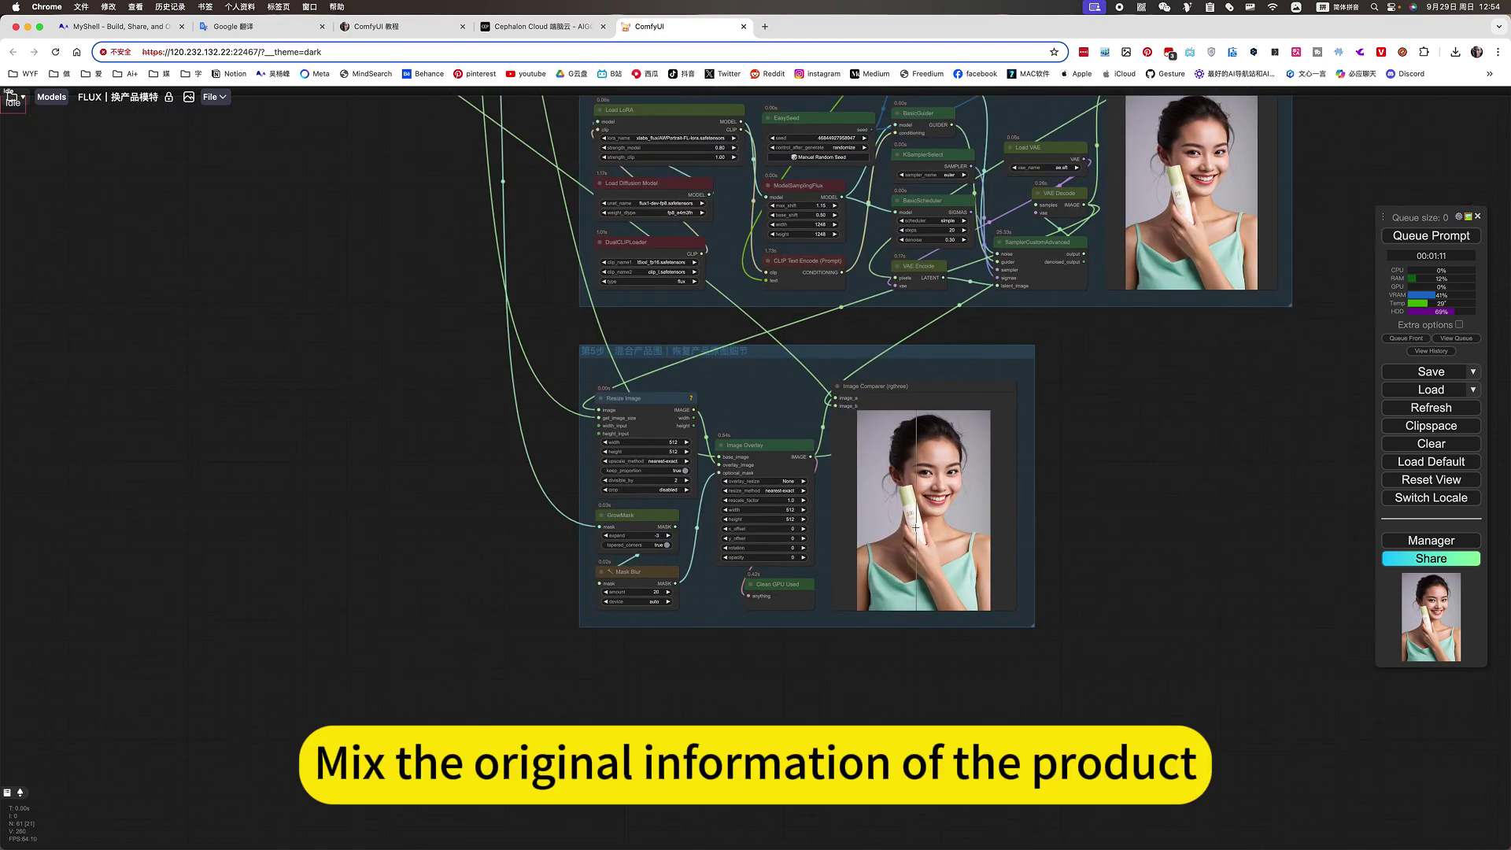
{"action": "scroll", "coordinate": [915, 527], "scroll_direction": "up", "scroll_amount": 4}
{"action": "scroll", "coordinate": [915, 527], "scroll_direction": "up", "scroll_amount": 6}
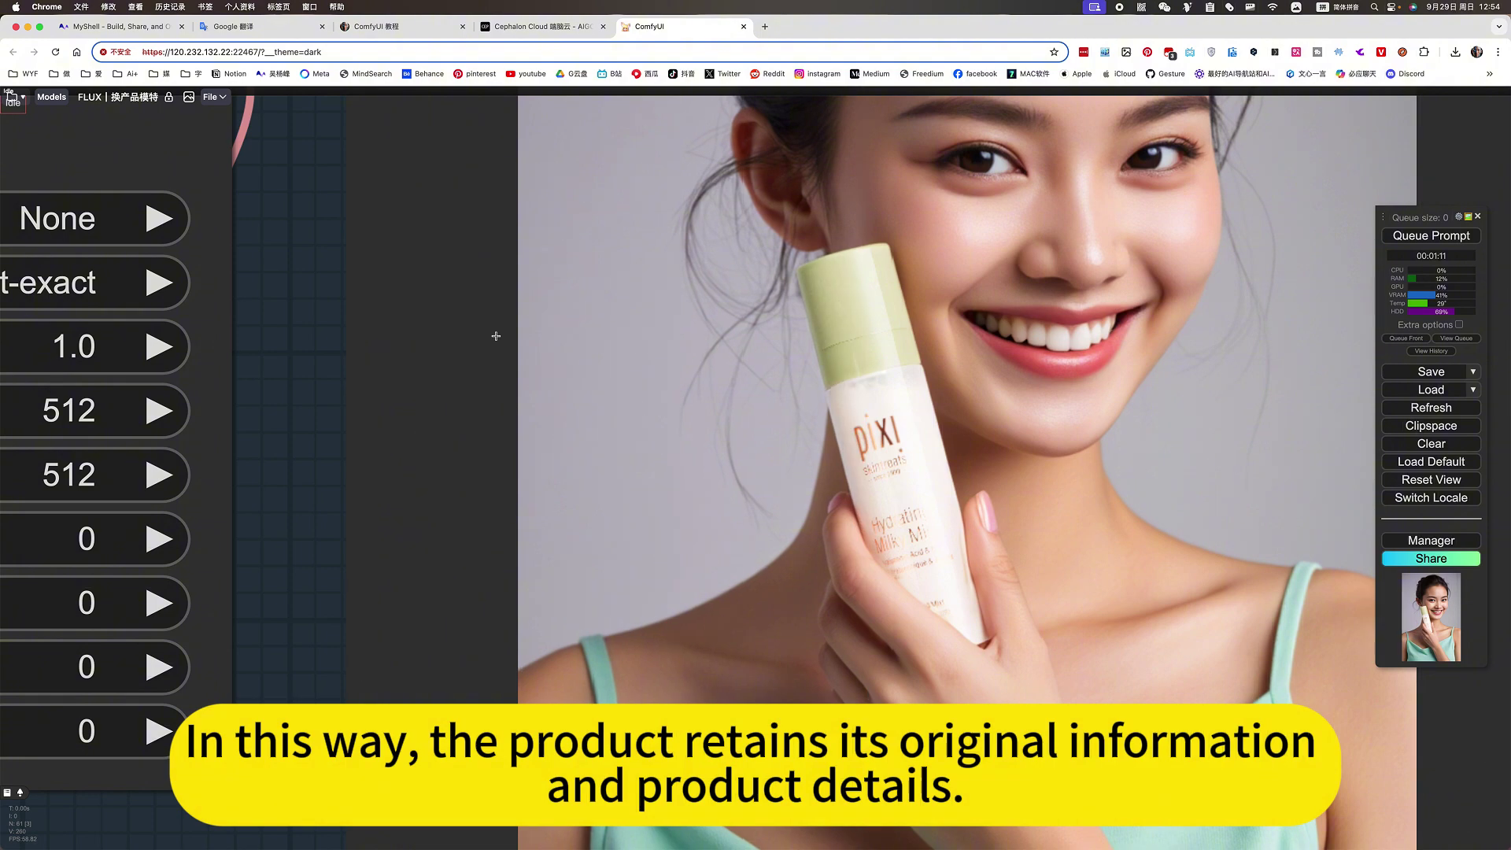
{"action": "scroll", "coordinate": [627, 362], "scroll_direction": "down", "scroll_amount": 6}
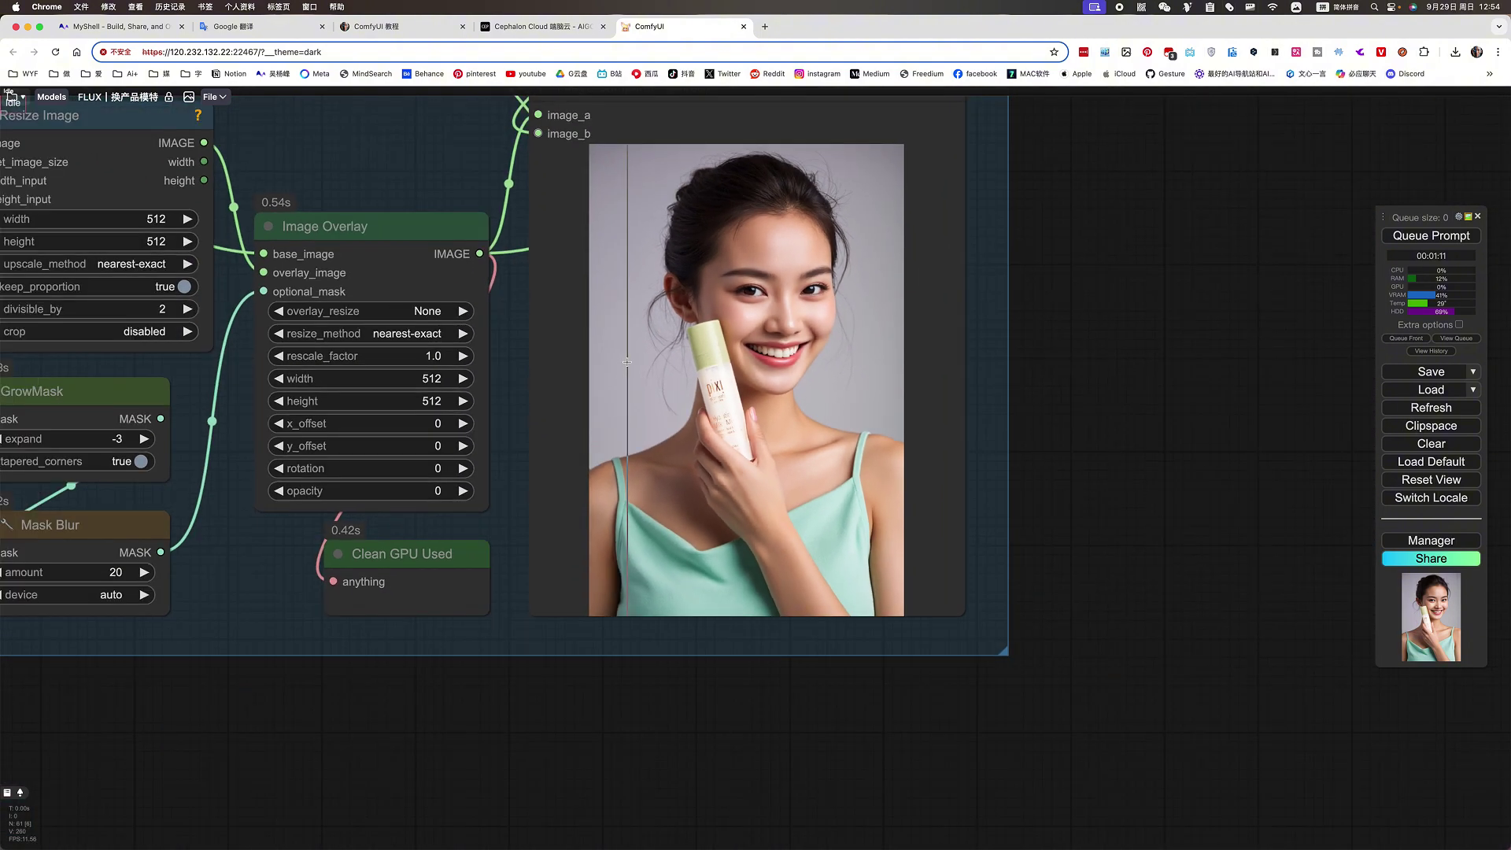
{"action": "scroll", "coordinate": [627, 362], "scroll_direction": "down", "scroll_amount": 2}
Step: Pan the canvas across the two source photos and the step-2 to step-4 groups
{"action": "scroll", "coordinate": [1113, 441], "scroll_direction": "down", "scroll_amount": 3}
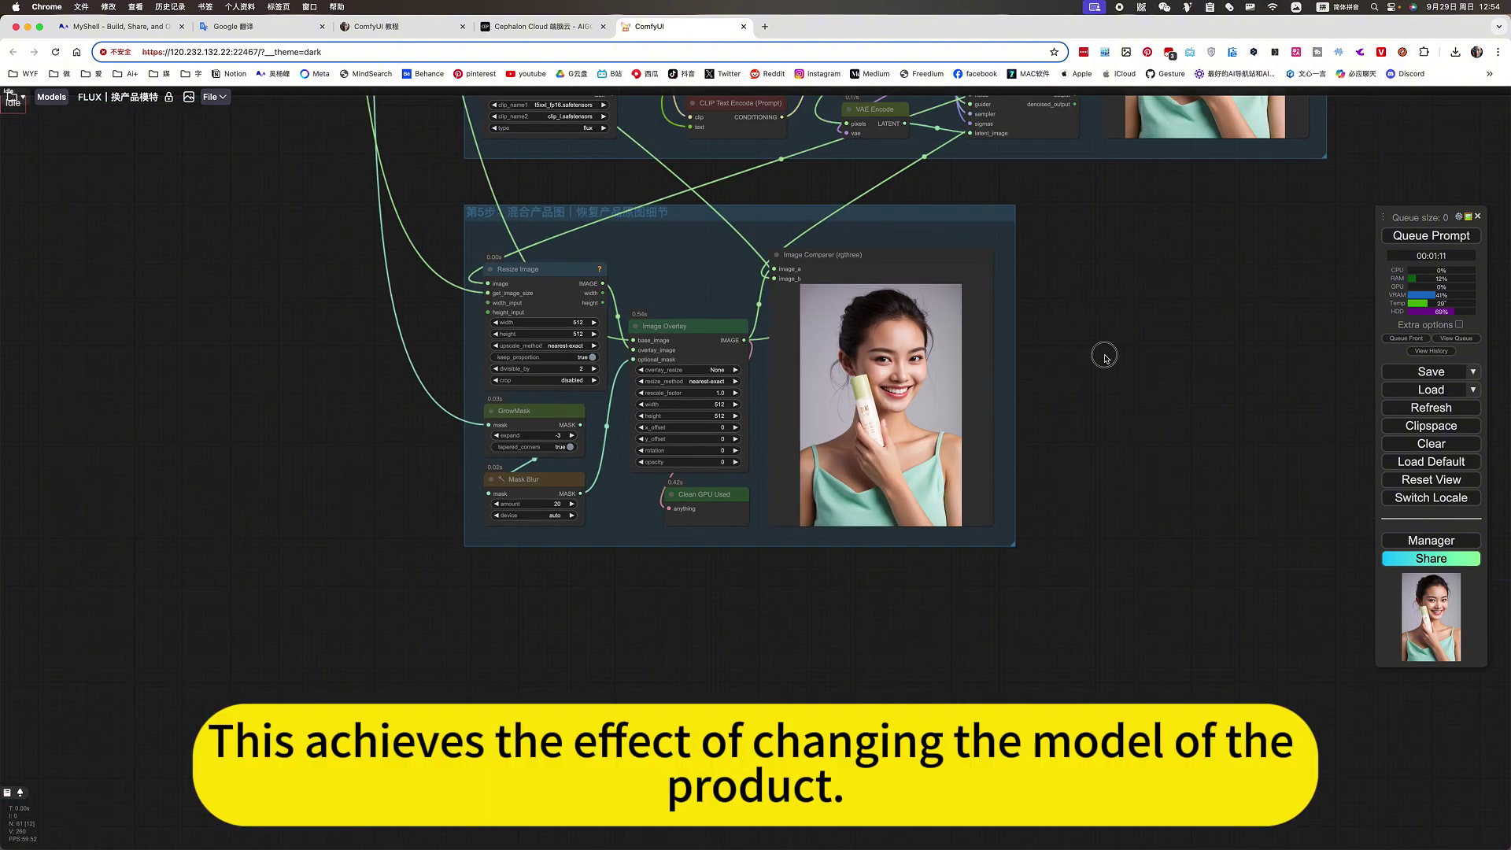
{"action": "left_click_drag", "start_coordinate": [1104, 356], "coordinate": [1220, 593]}
{"action": "scroll", "coordinate": [1220, 594], "scroll_direction": "down", "scroll_amount": 5}
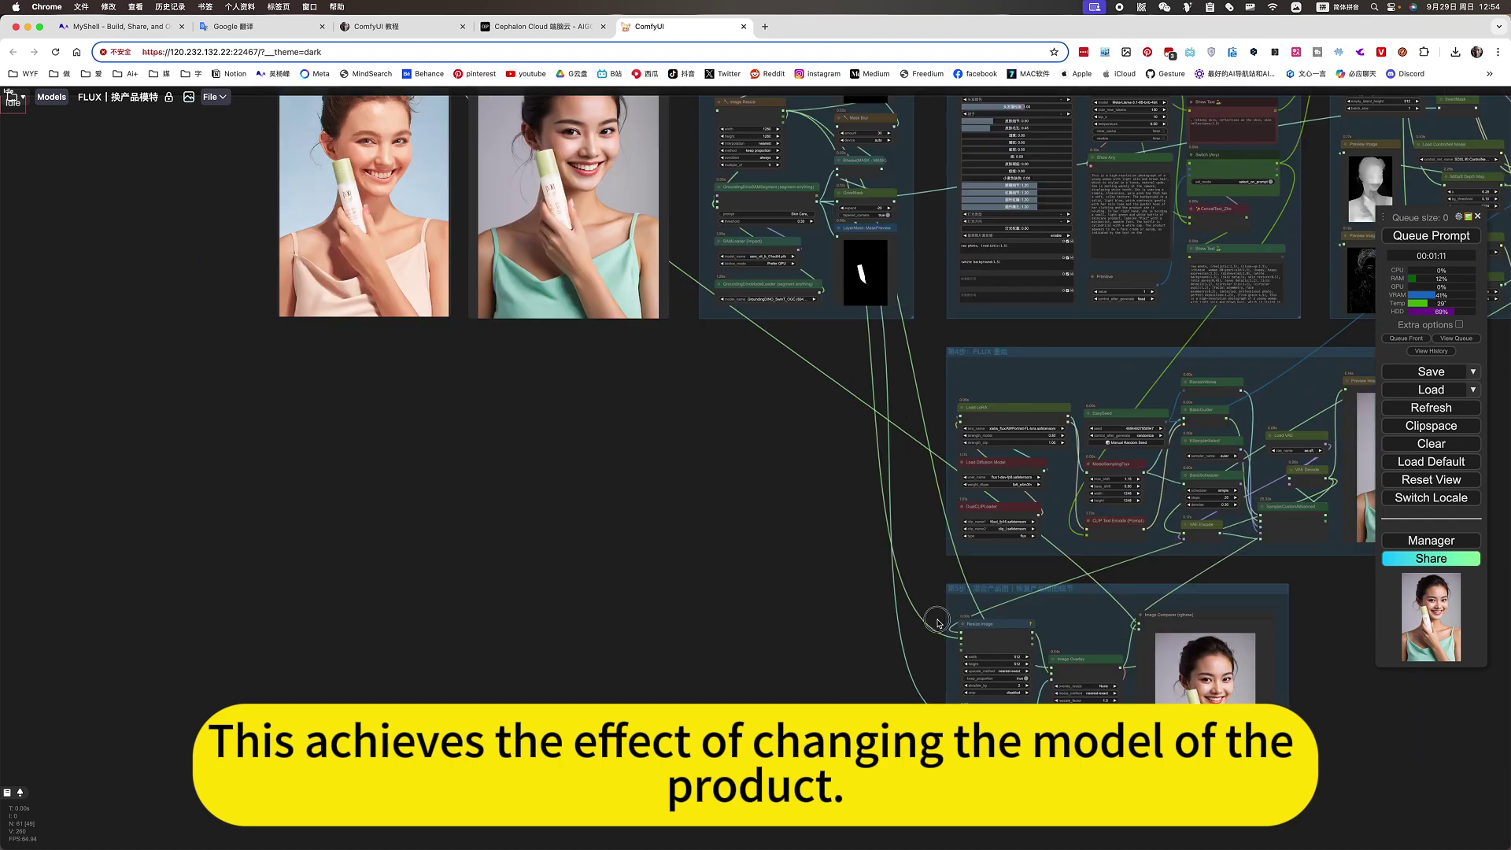
{"action": "left_click_drag", "start_coordinate": [937, 624], "coordinate": [1217, 848]}
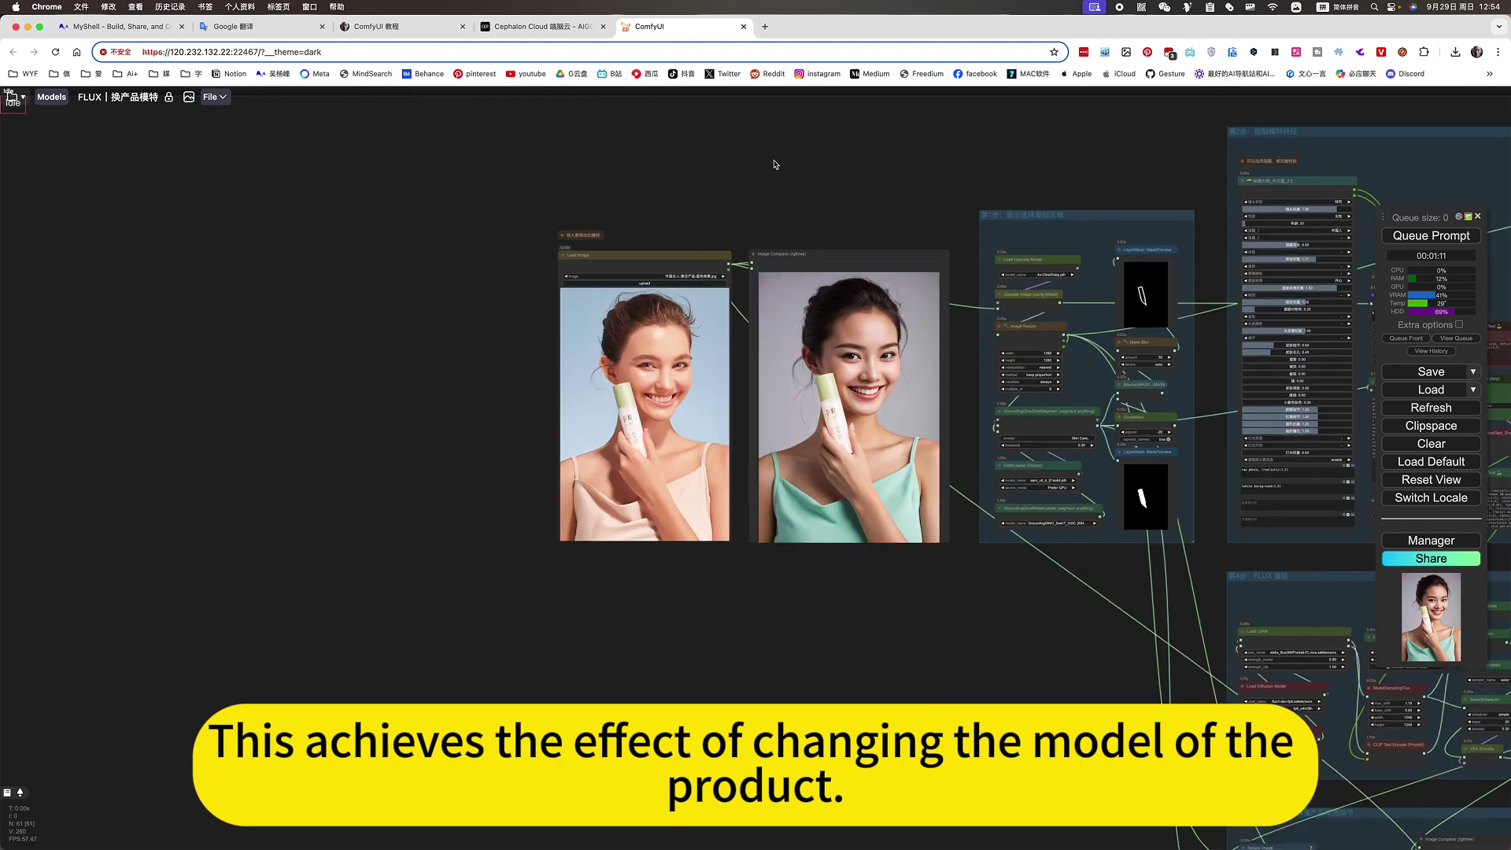
{"action": "left_click_drag", "start_coordinate": [775, 158], "coordinate": [439, 152]}
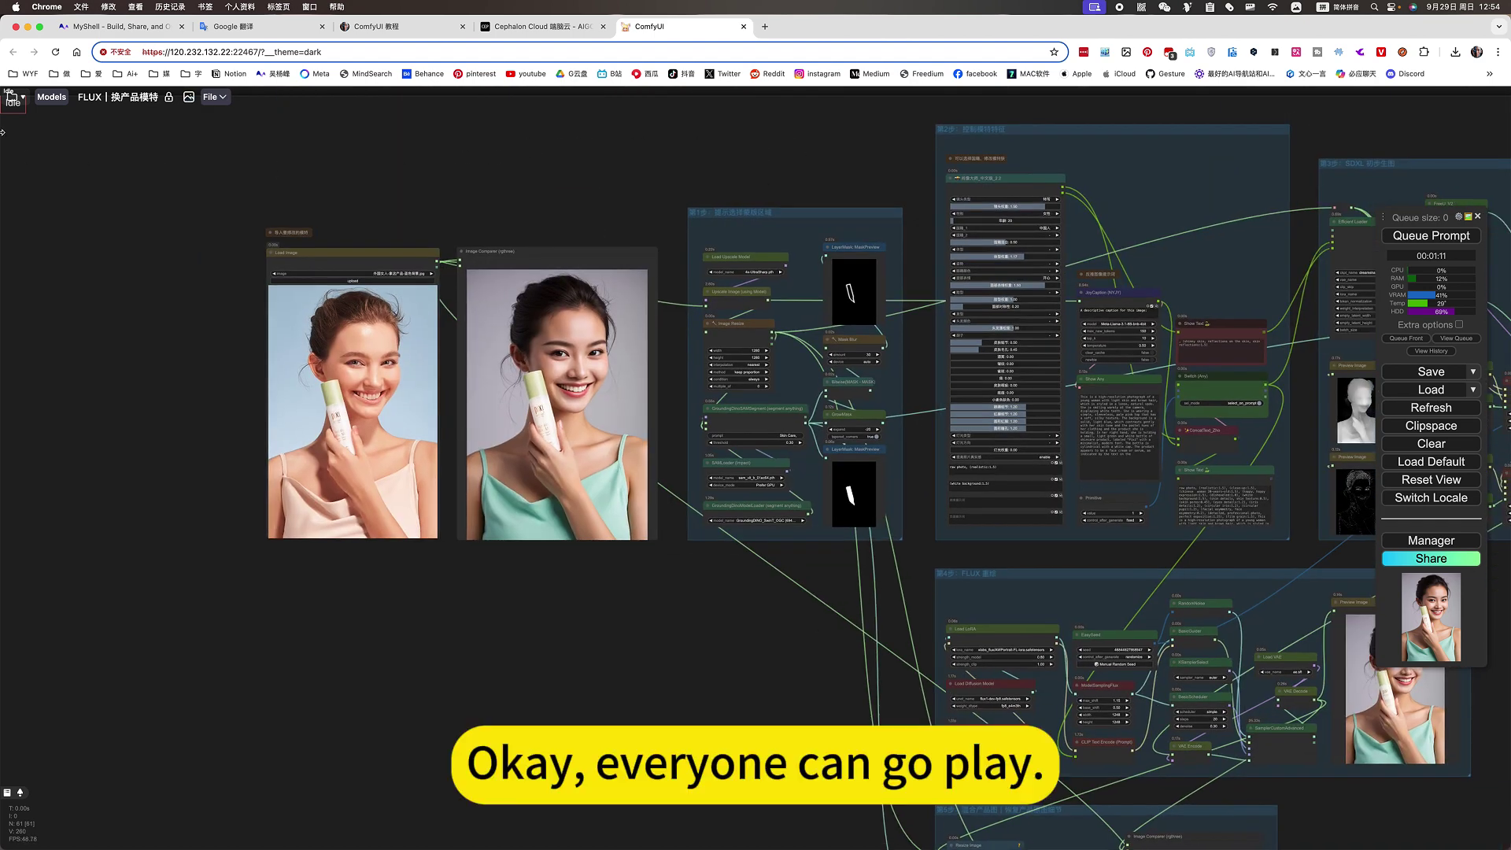
Step: Open and close the saved workflows list, then switch to the ComfyUI 教程 notes
{"action": "left_click", "coordinate": [12, 98]}
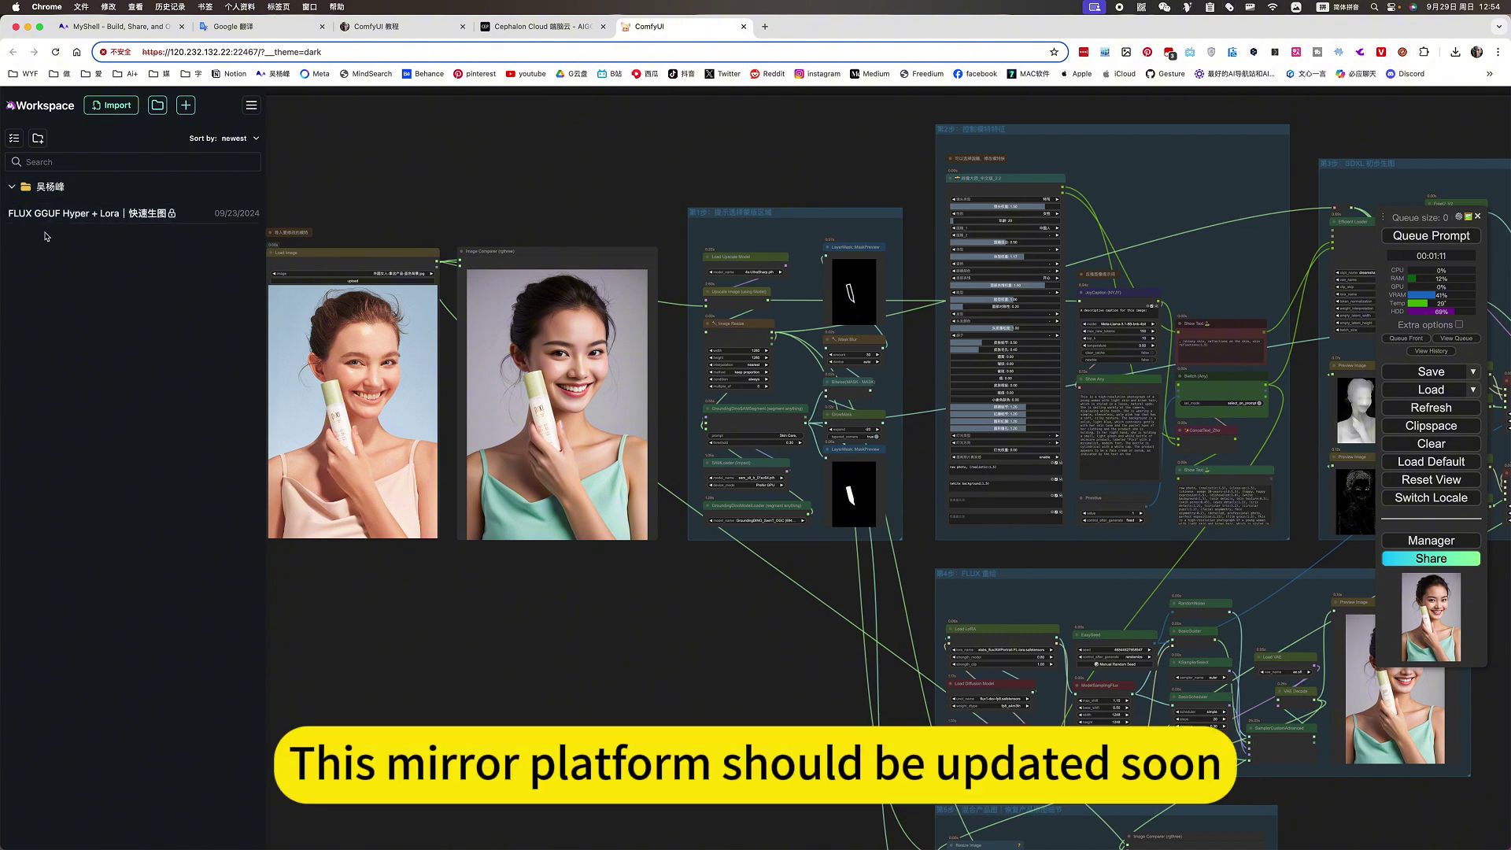
{"action": "left_click", "coordinate": [395, 240]}
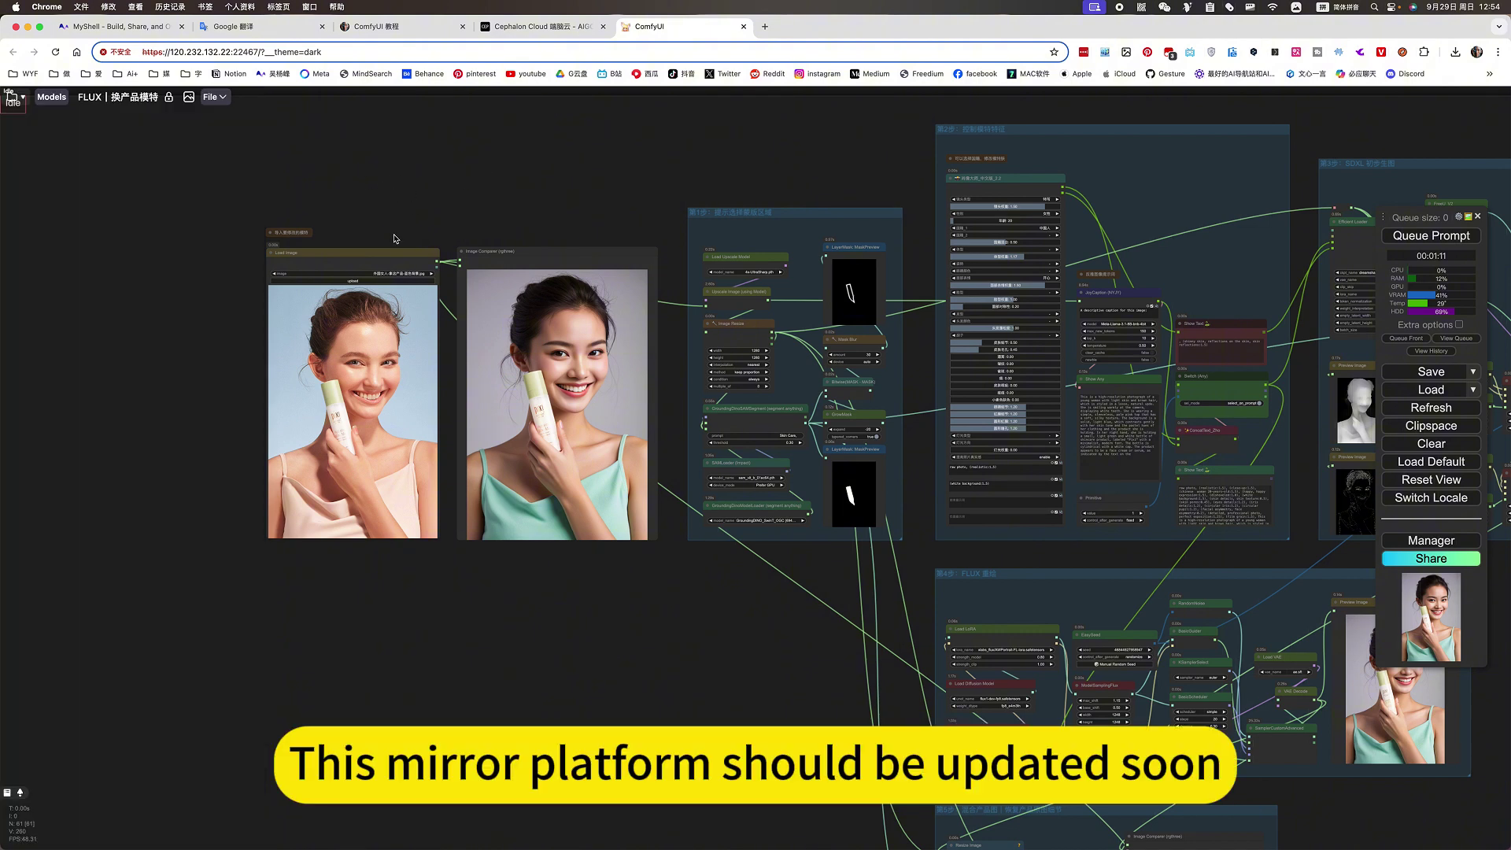
{"action": "left_click", "coordinate": [386, 31]}
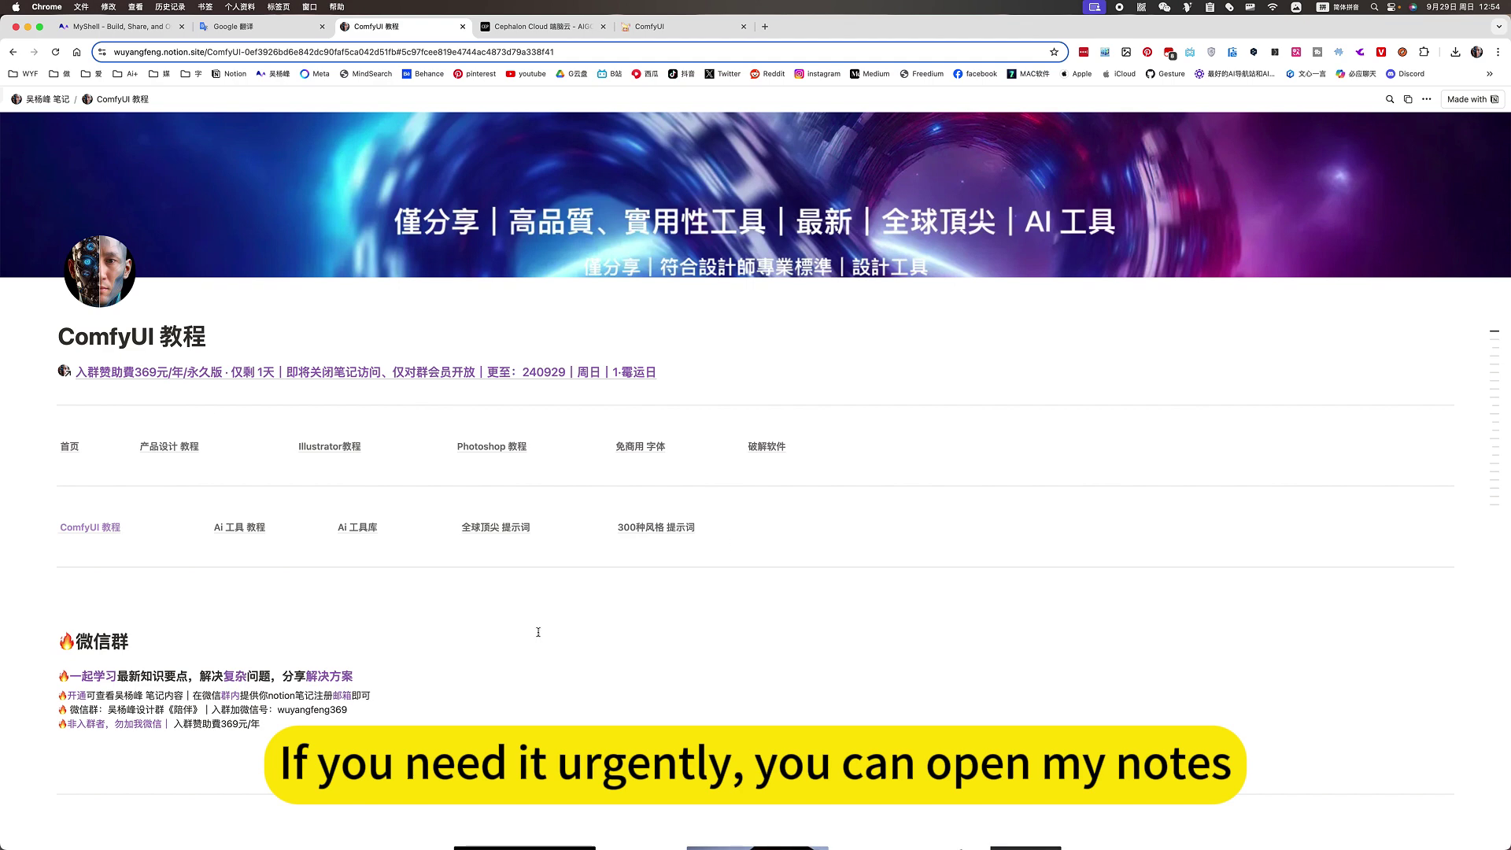
Step: In the ComfyUI 教程 notes, expand then collapse the first workflow's download settings and the toolbox section
{"action": "left_click", "coordinate": [110, 528]}
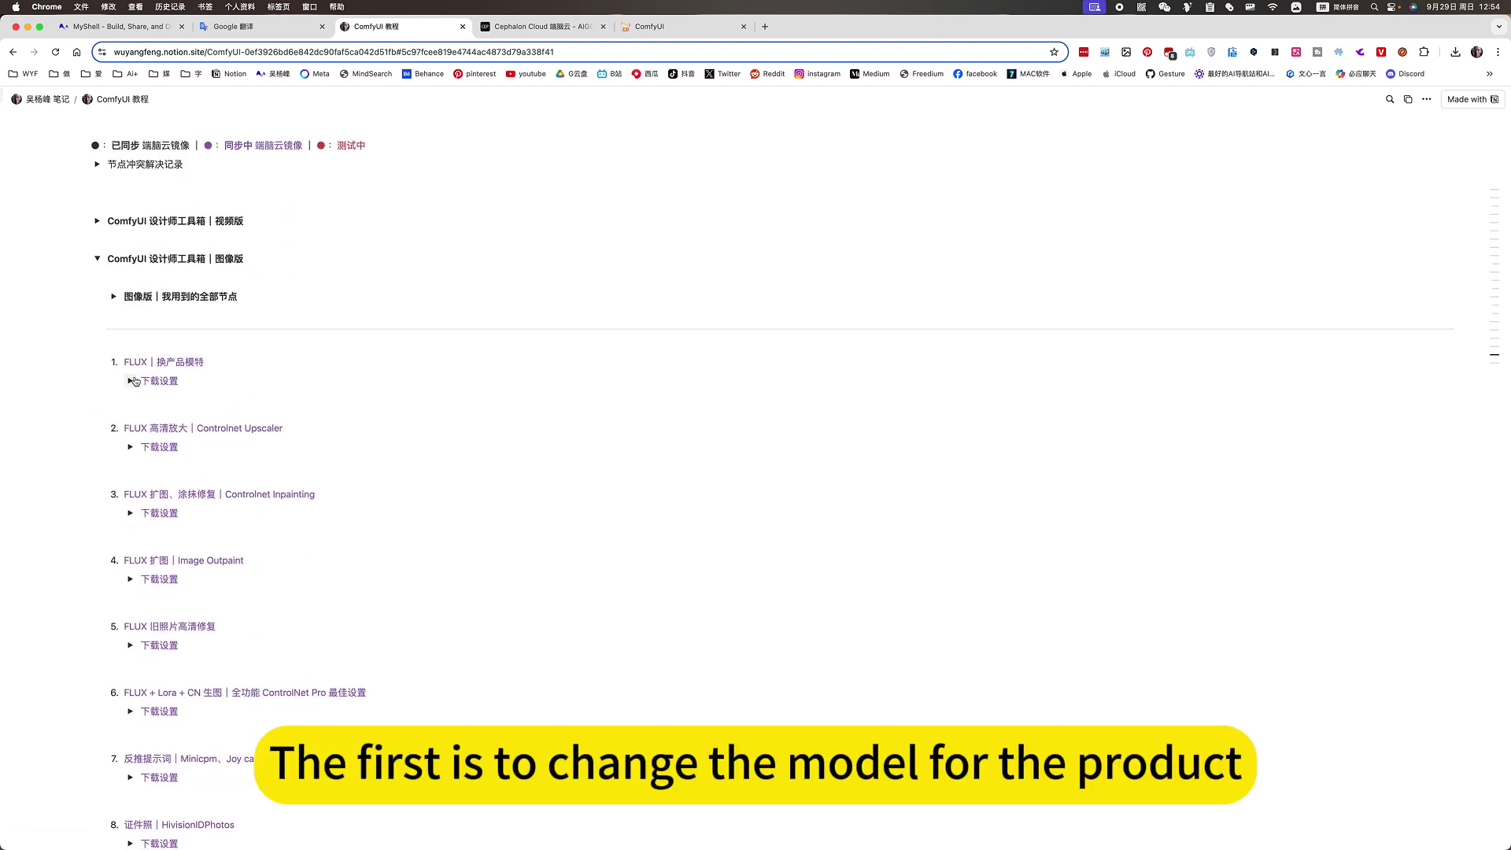
{"action": "left_click", "coordinate": [132, 381]}
{"action": "scroll", "coordinate": [257, 455], "scroll_direction": "down", "scroll_amount": 8}
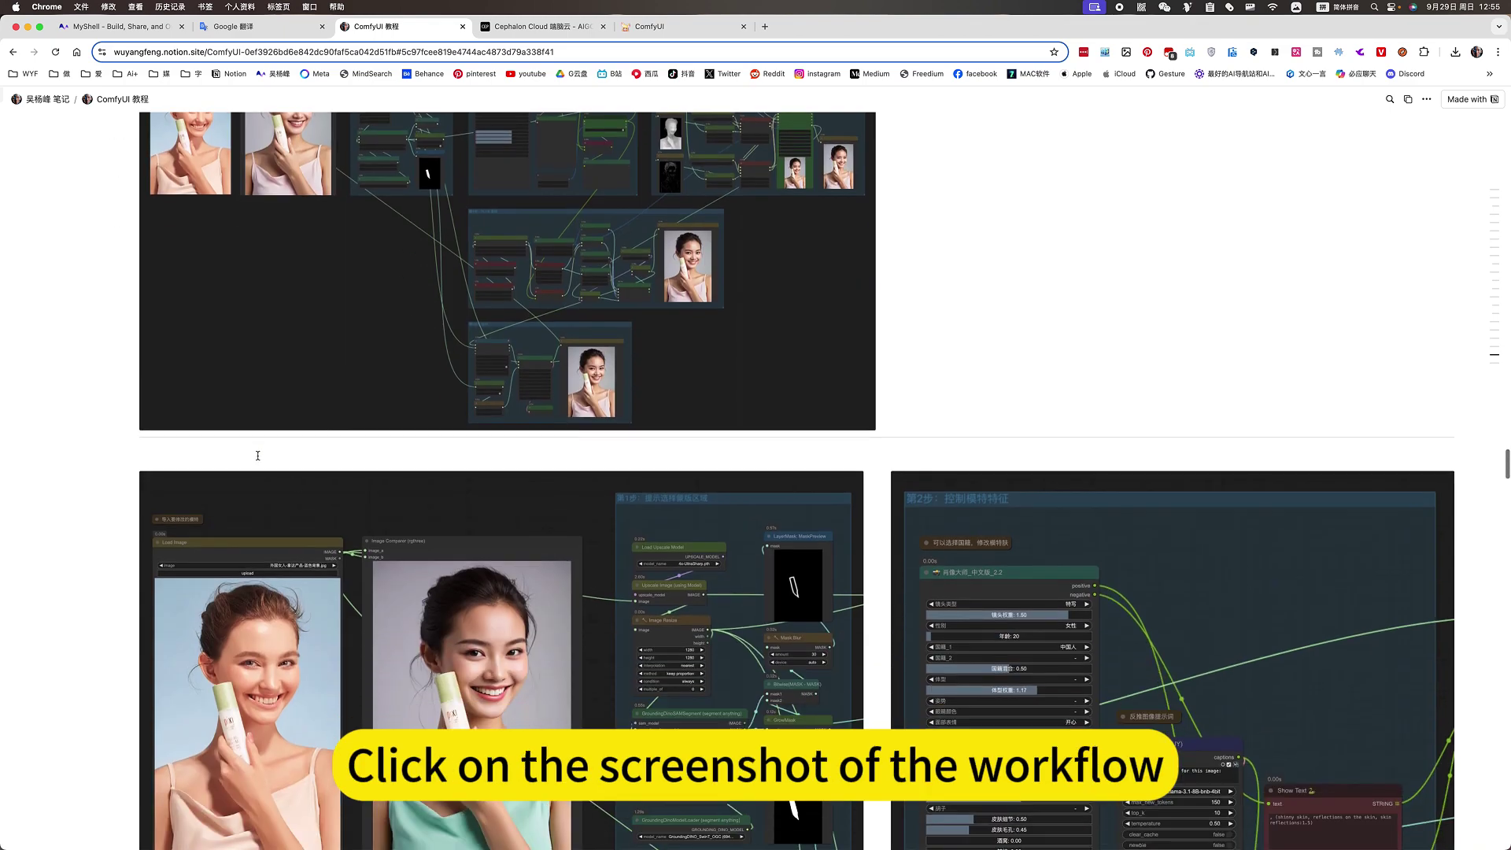
{"action": "scroll", "coordinate": [258, 456], "scroll_direction": "down", "scroll_amount": 7}
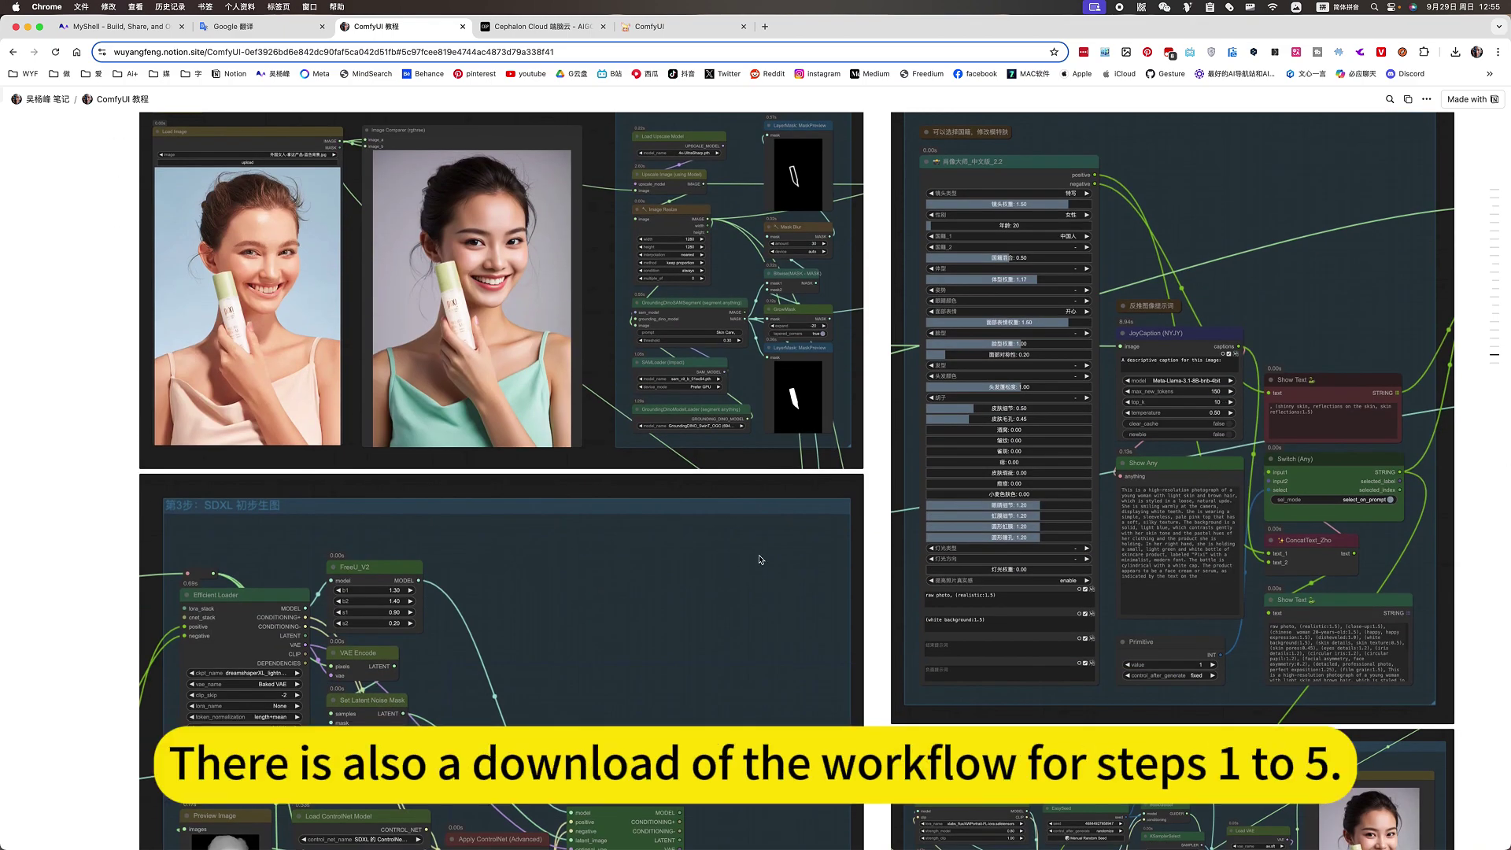
{"action": "scroll", "coordinate": [760, 559], "scroll_direction": "down", "scroll_amount": 10}
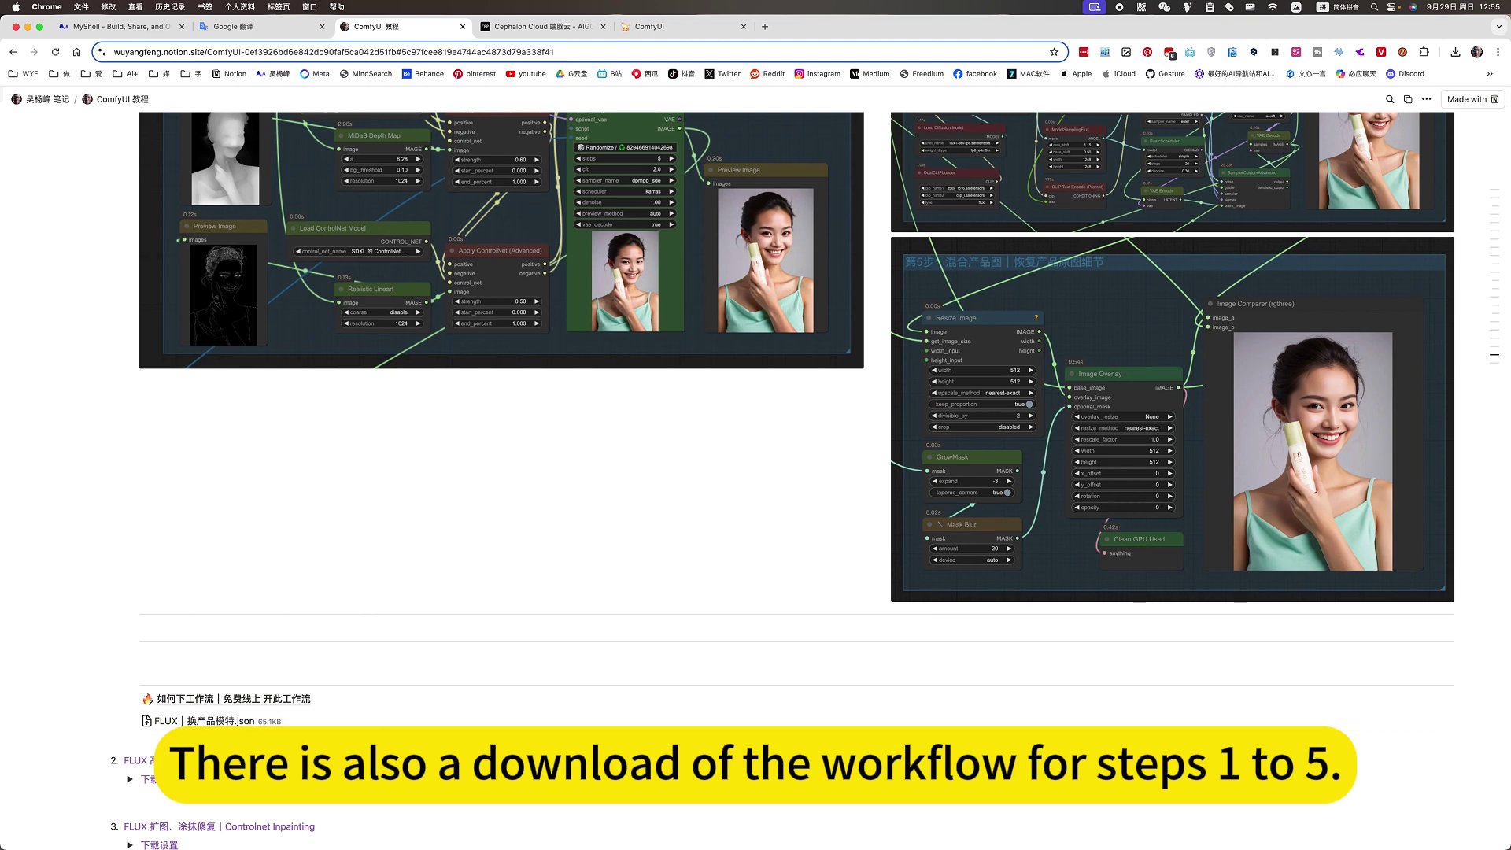
{"action": "scroll", "coordinate": [171, 508], "scroll_direction": "up", "scroll_amount": 20}
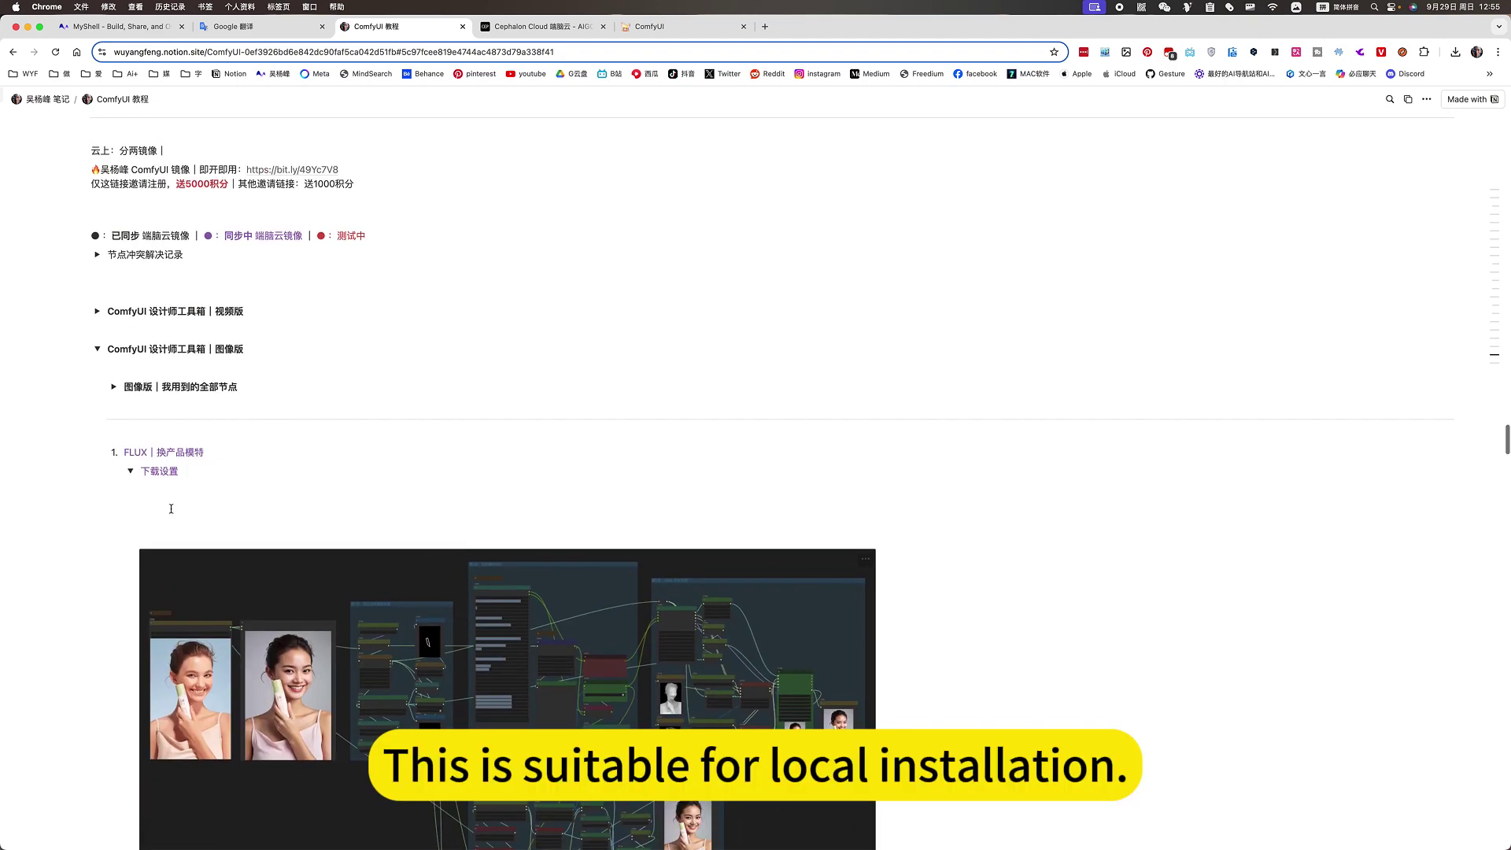
{"action": "left_click", "coordinate": [131, 471]}
{"action": "scroll", "coordinate": [261, 427], "scroll_direction": "up", "scroll_amount": 3}
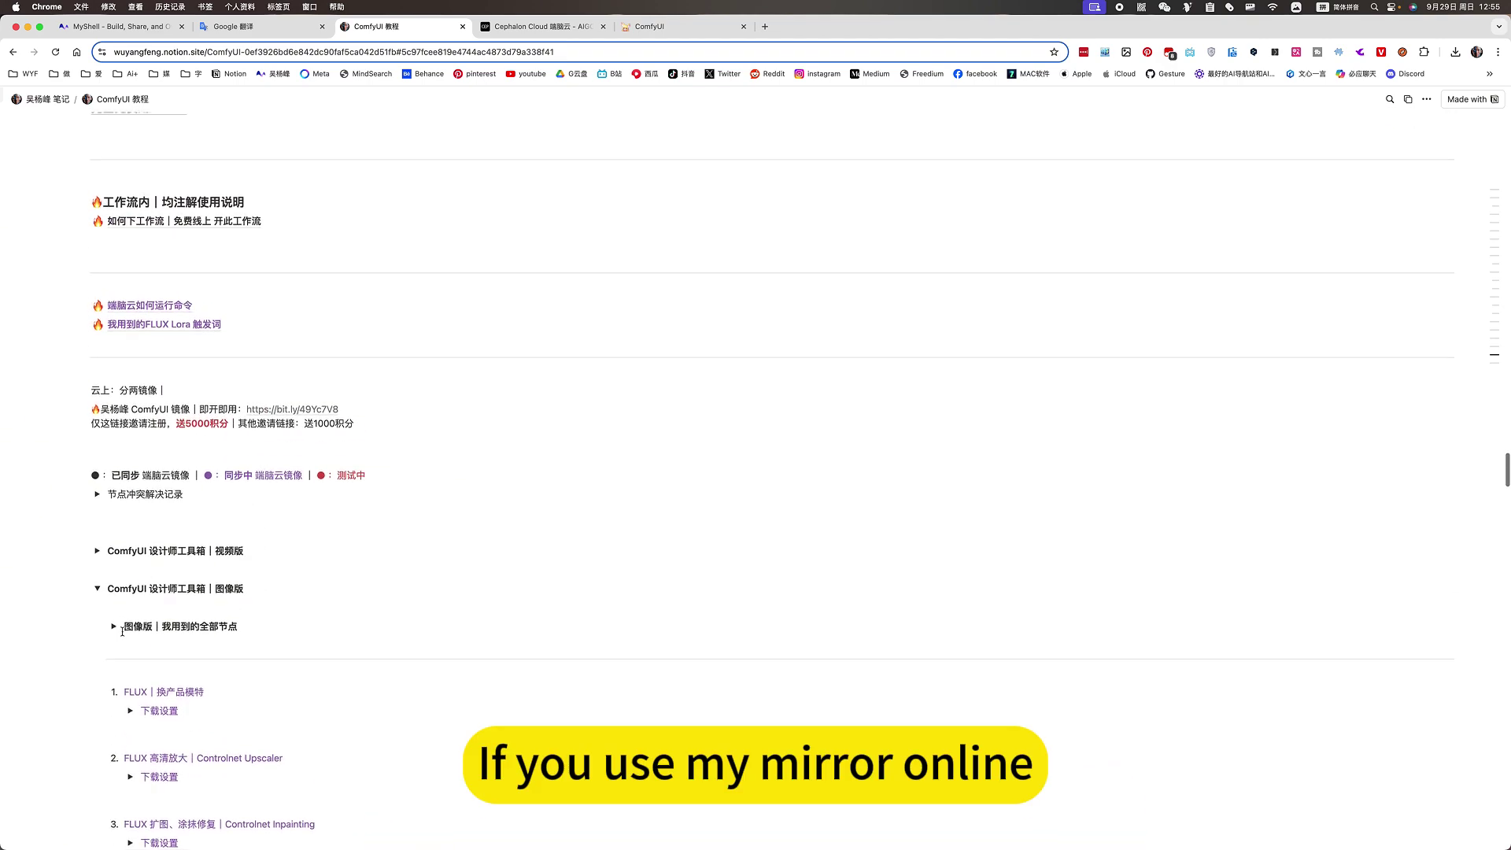
{"action": "left_click", "coordinate": [96, 587]}
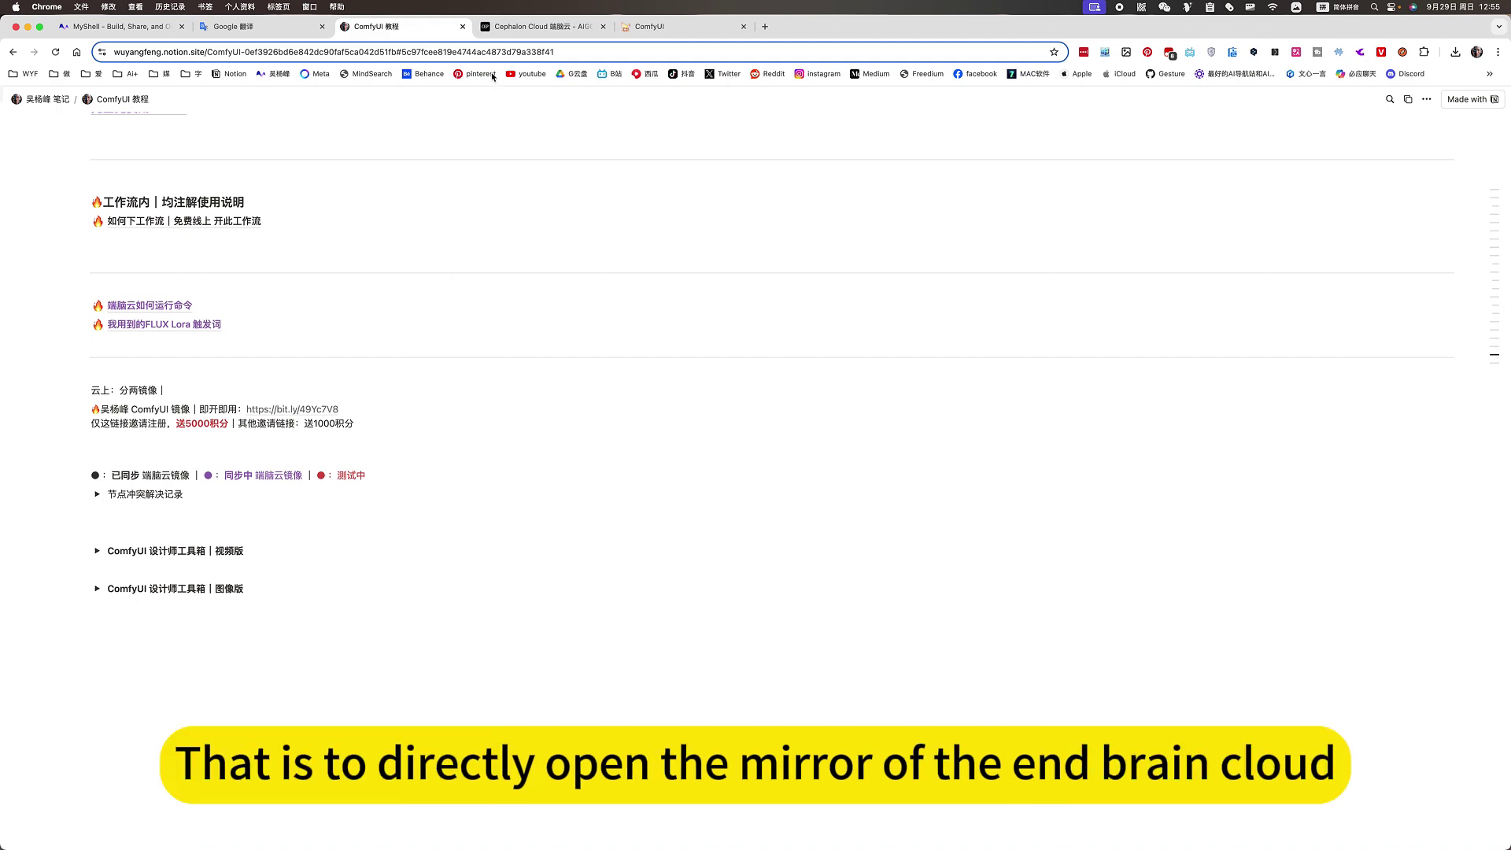
Step: View the AIGC app list in Cephalon Cloud, then return to the ComfyUI workflow
{"action": "left_click", "coordinate": [543, 26]}
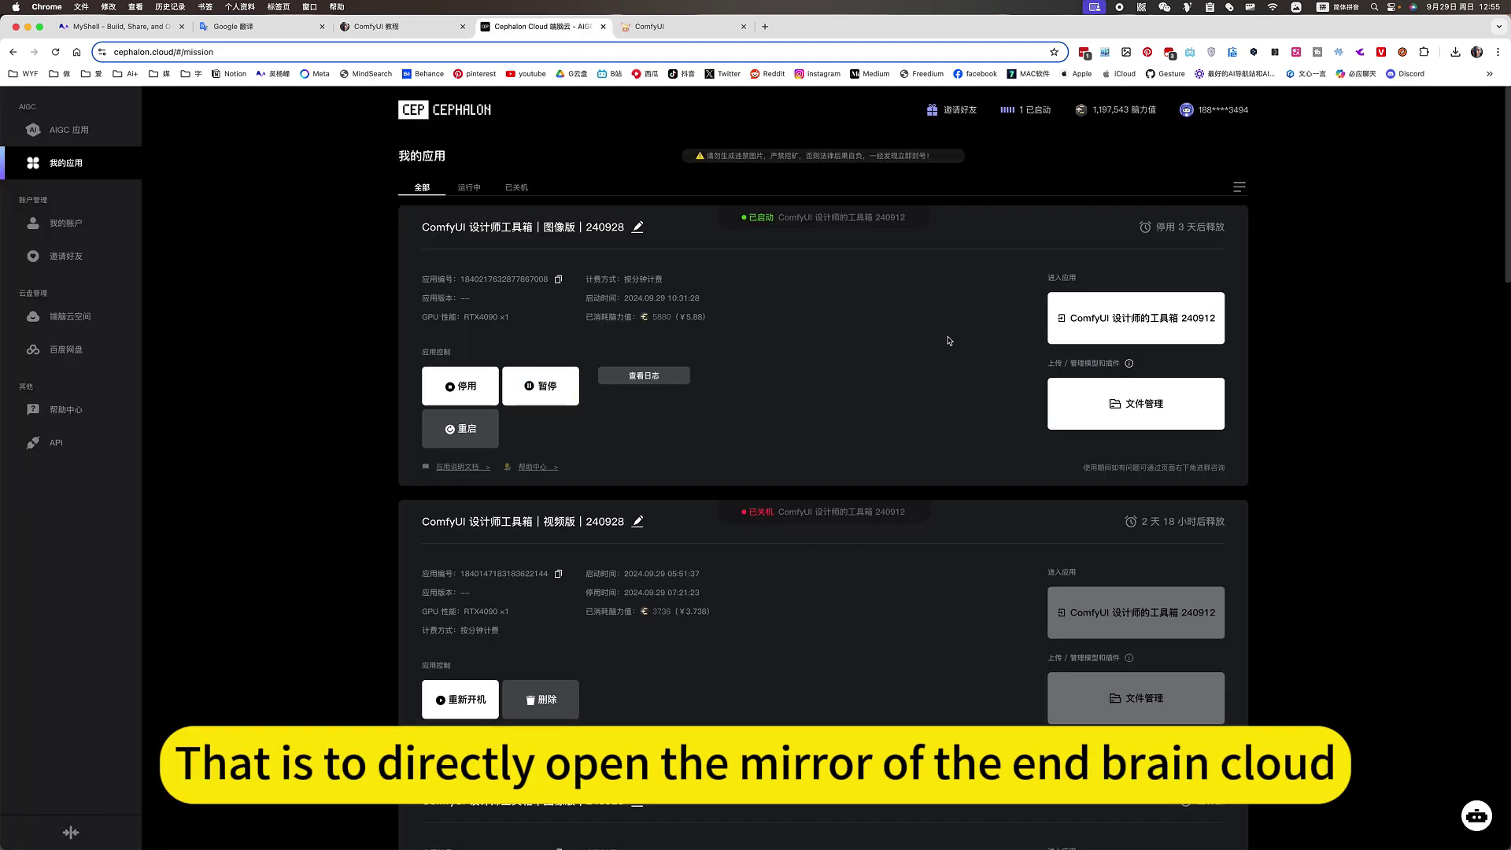
{"action": "left_click", "coordinate": [49, 128]}
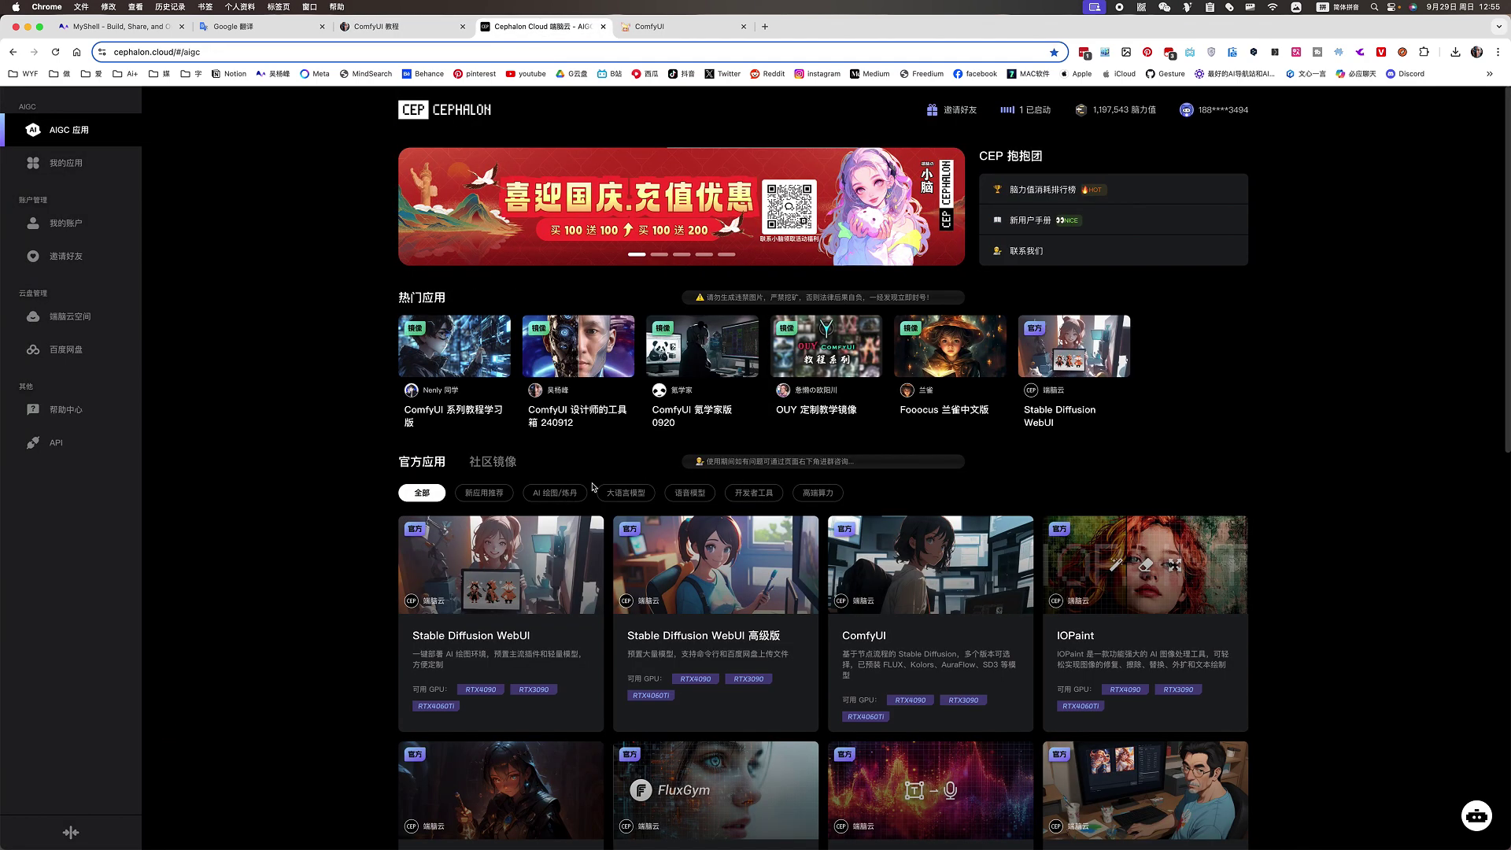
{"action": "left_click", "coordinate": [669, 26]}
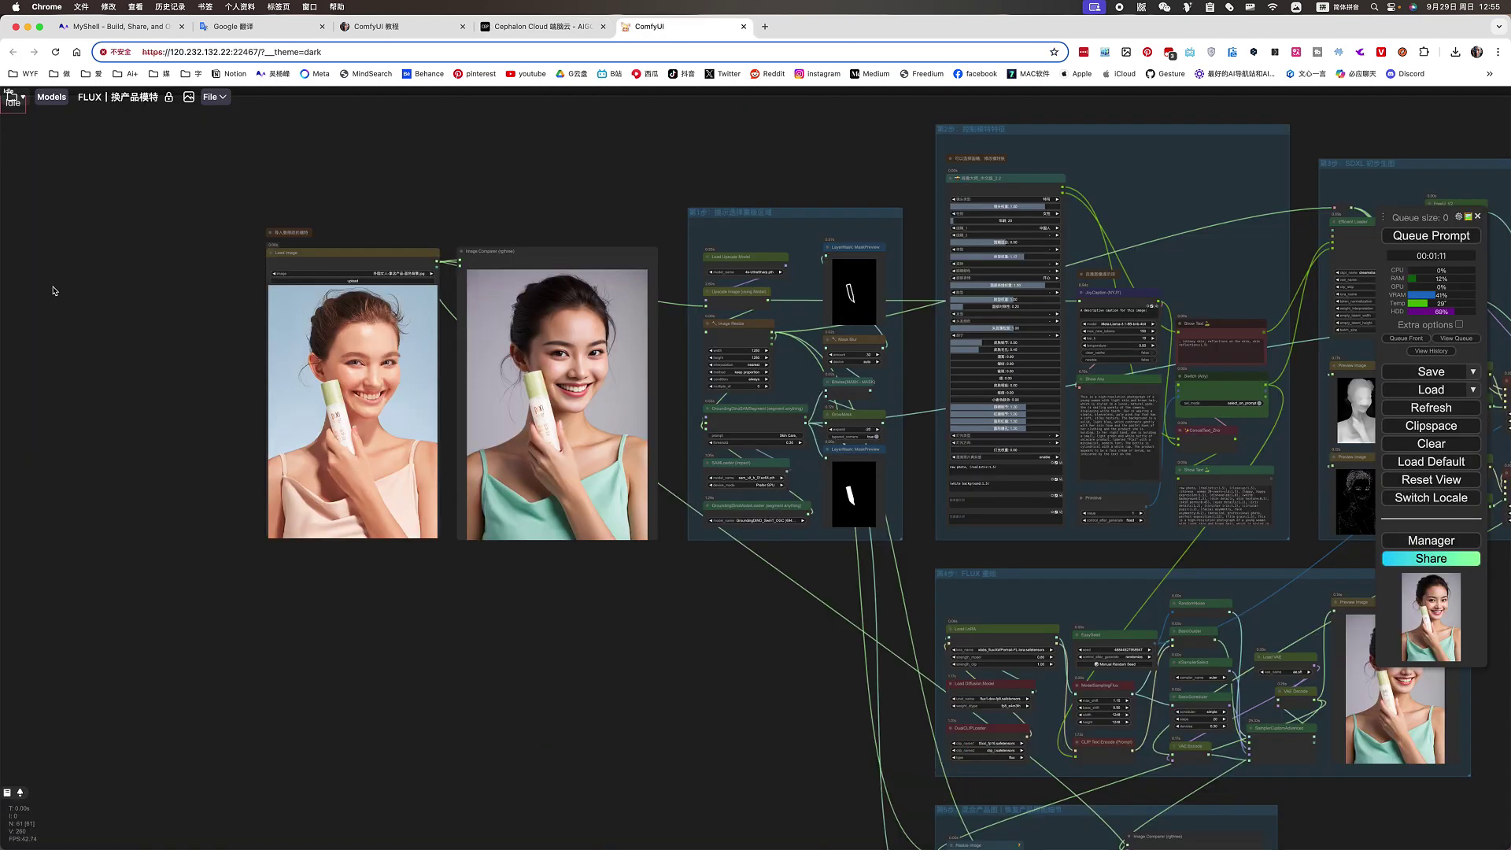
{"action": "left_click", "coordinate": [15, 97]}
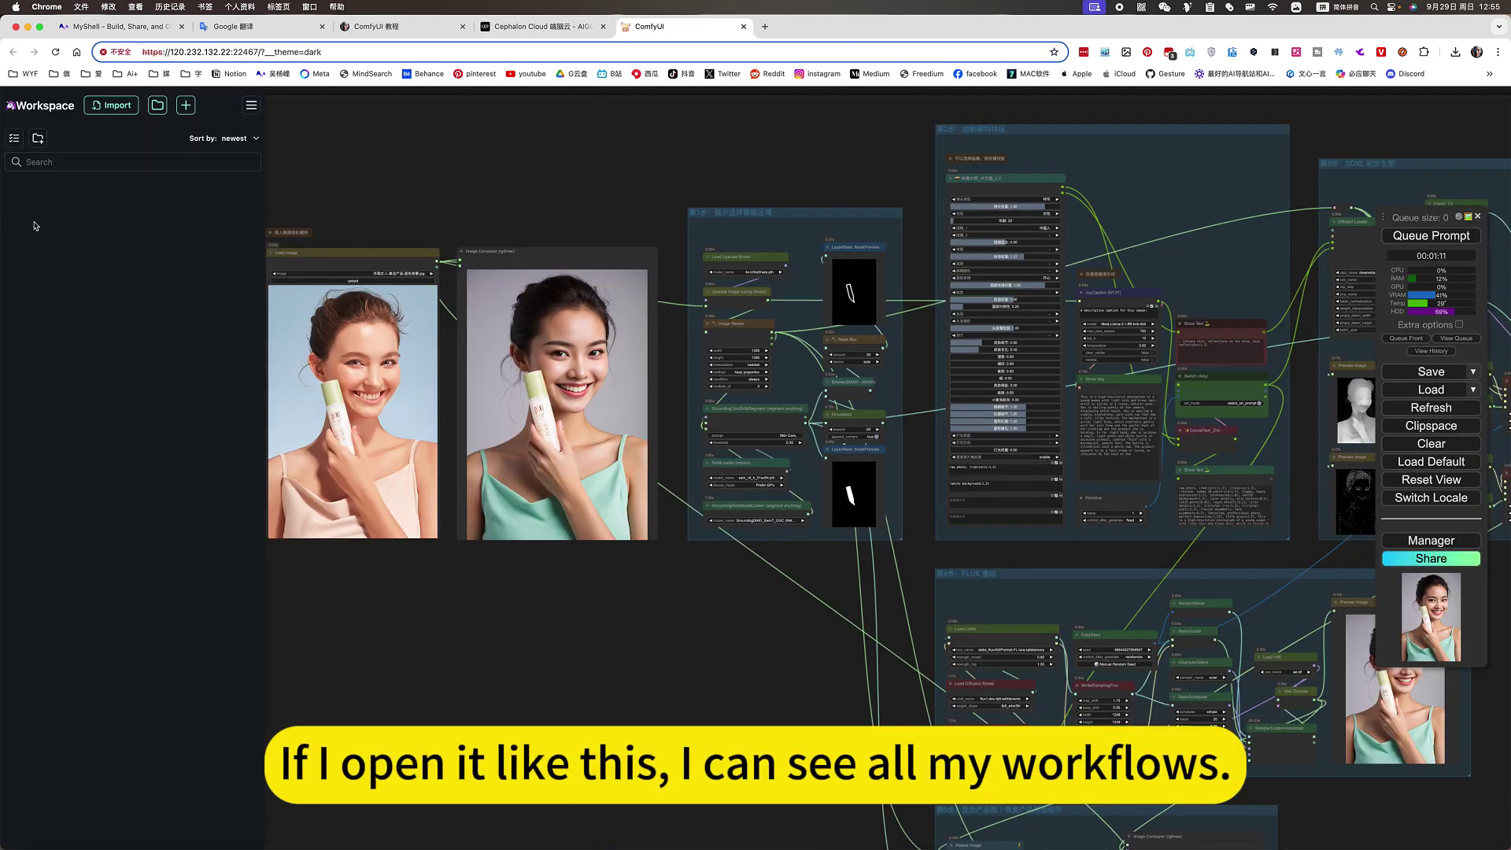
{"action": "left_click", "coordinate": [47, 187]}
{"action": "left_click", "coordinate": [11, 188]}
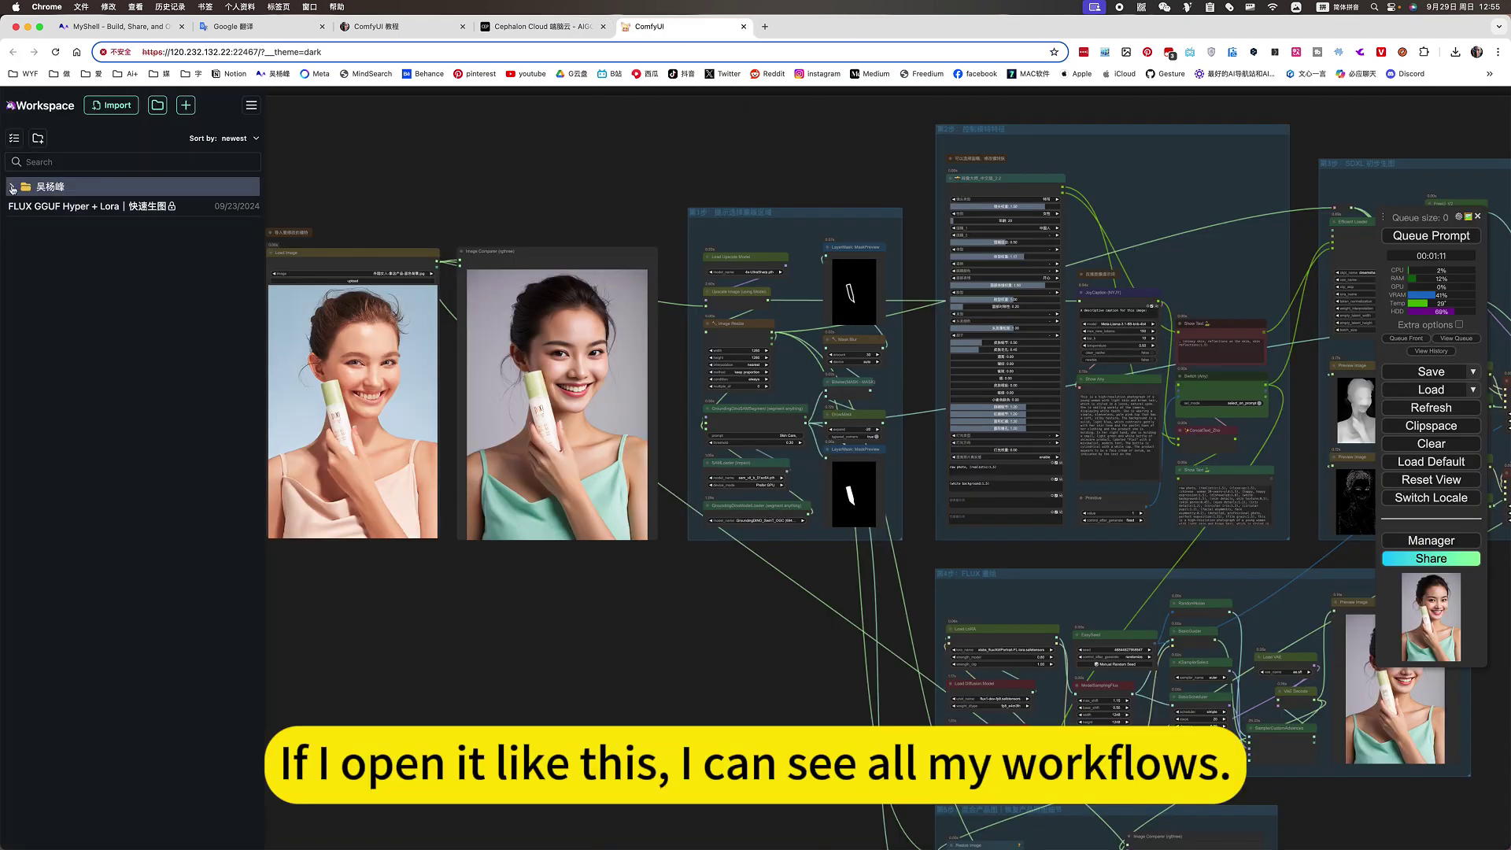
{"action": "left_click", "coordinate": [11, 187]}
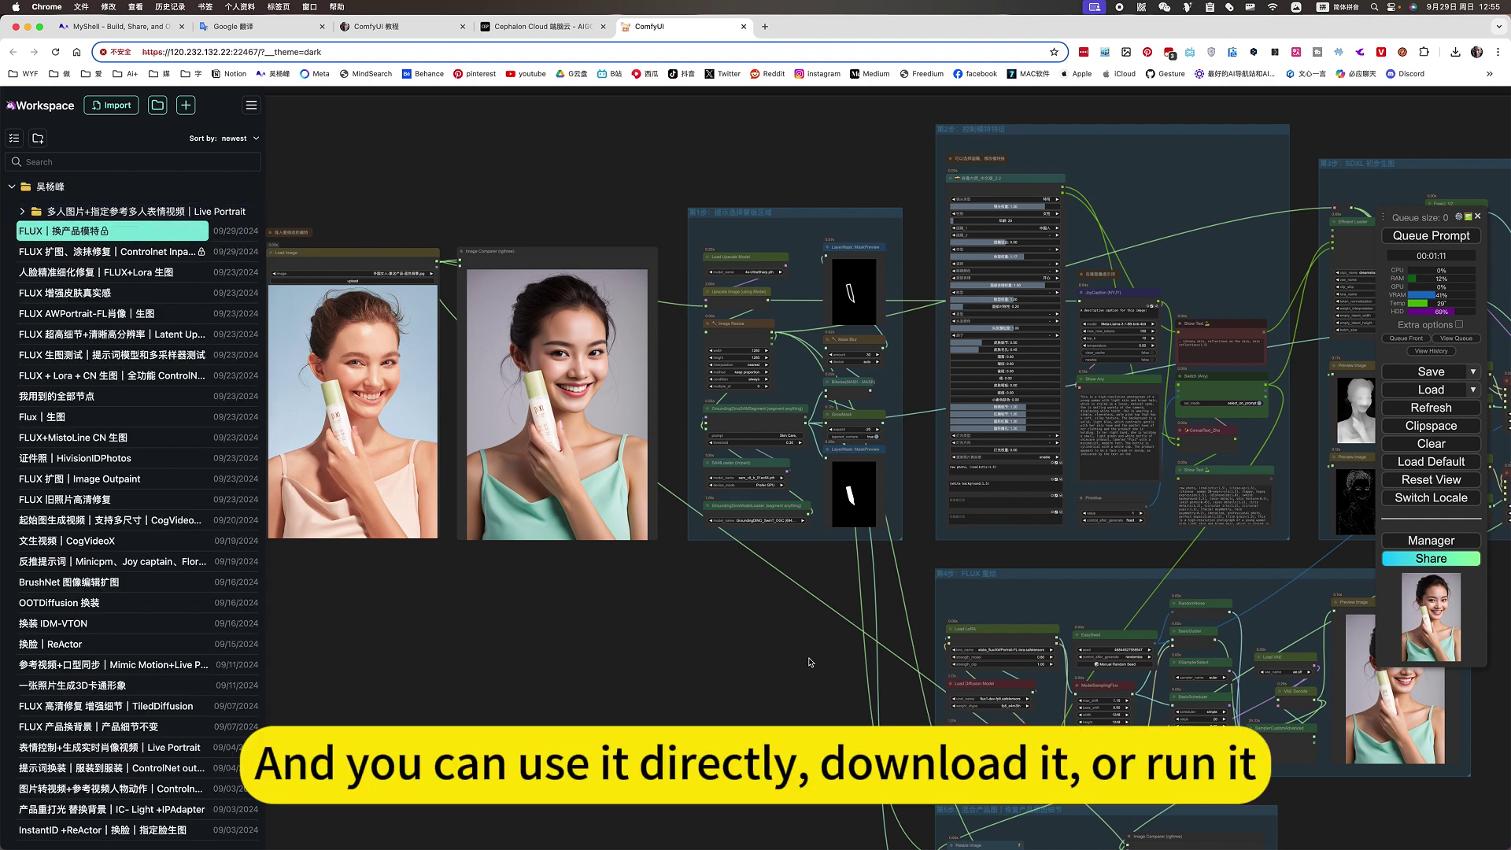
{"action": "left_click", "coordinate": [712, 650]}
{"action": "left_click_drag", "start_coordinate": [716, 651], "coordinate": [484, 533]}
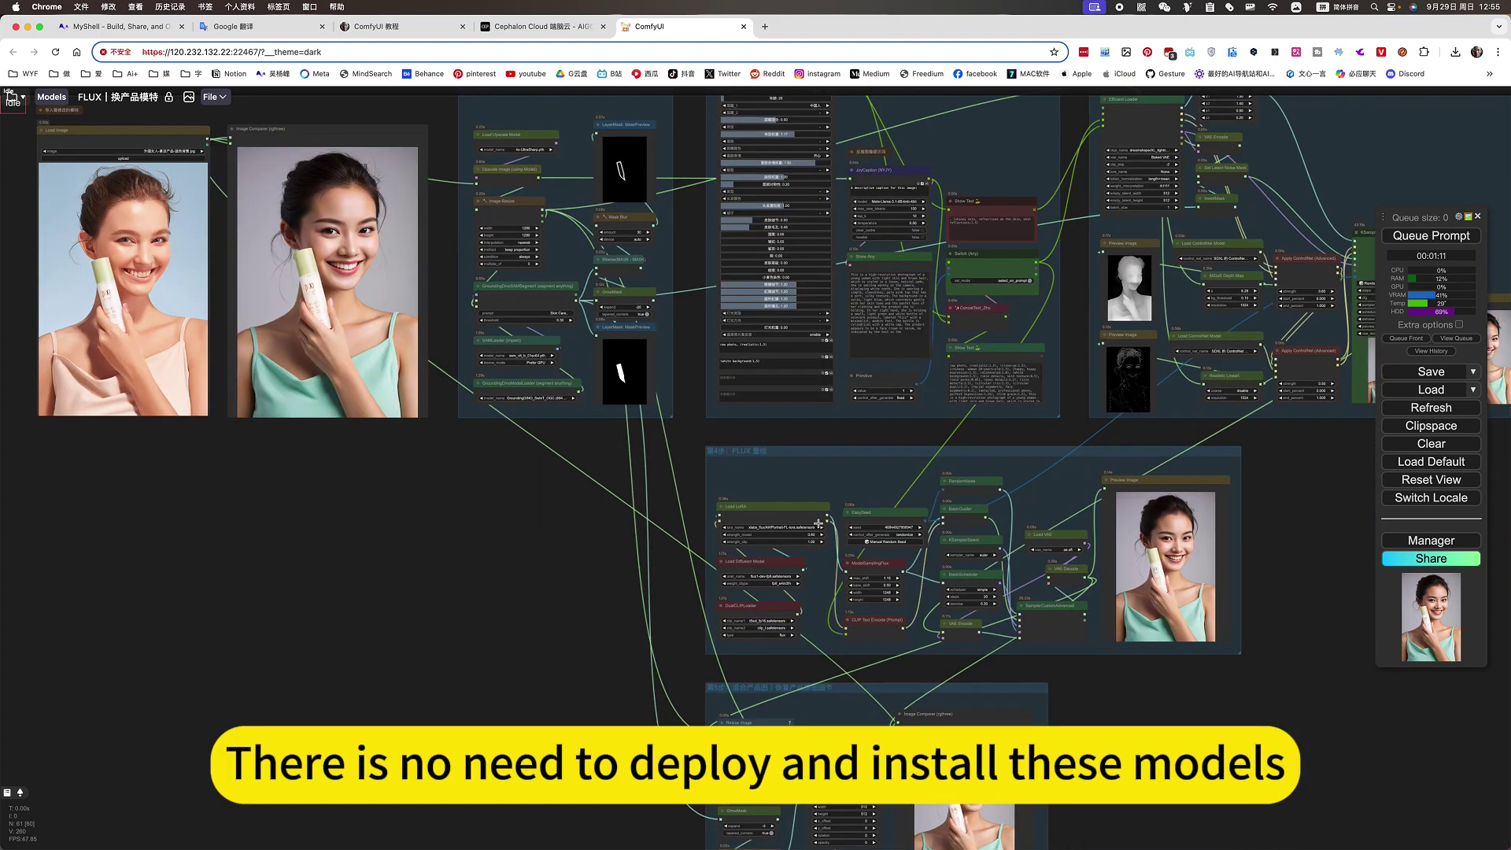
{"action": "left_click", "coordinate": [809, 526]}
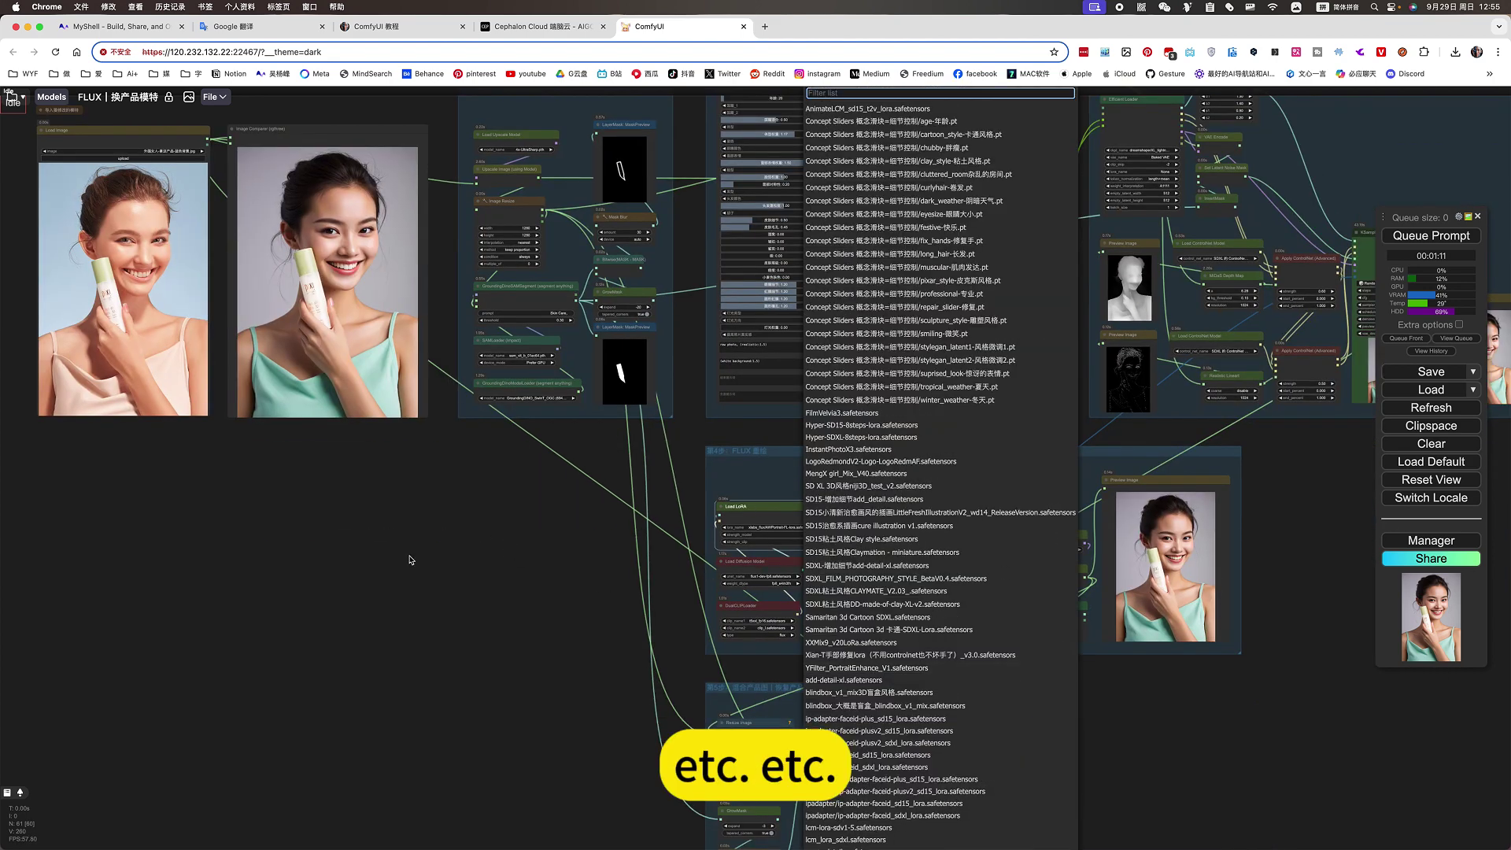
{"action": "left_click_drag", "start_coordinate": [1303, 533], "coordinate": [1133, 512]}
{"action": "scroll", "coordinate": [1082, 517], "scroll_direction": "down", "scroll_amount": 5}
{"action": "scroll", "coordinate": [1101, 502], "scroll_direction": "up", "scroll_amount": 7}
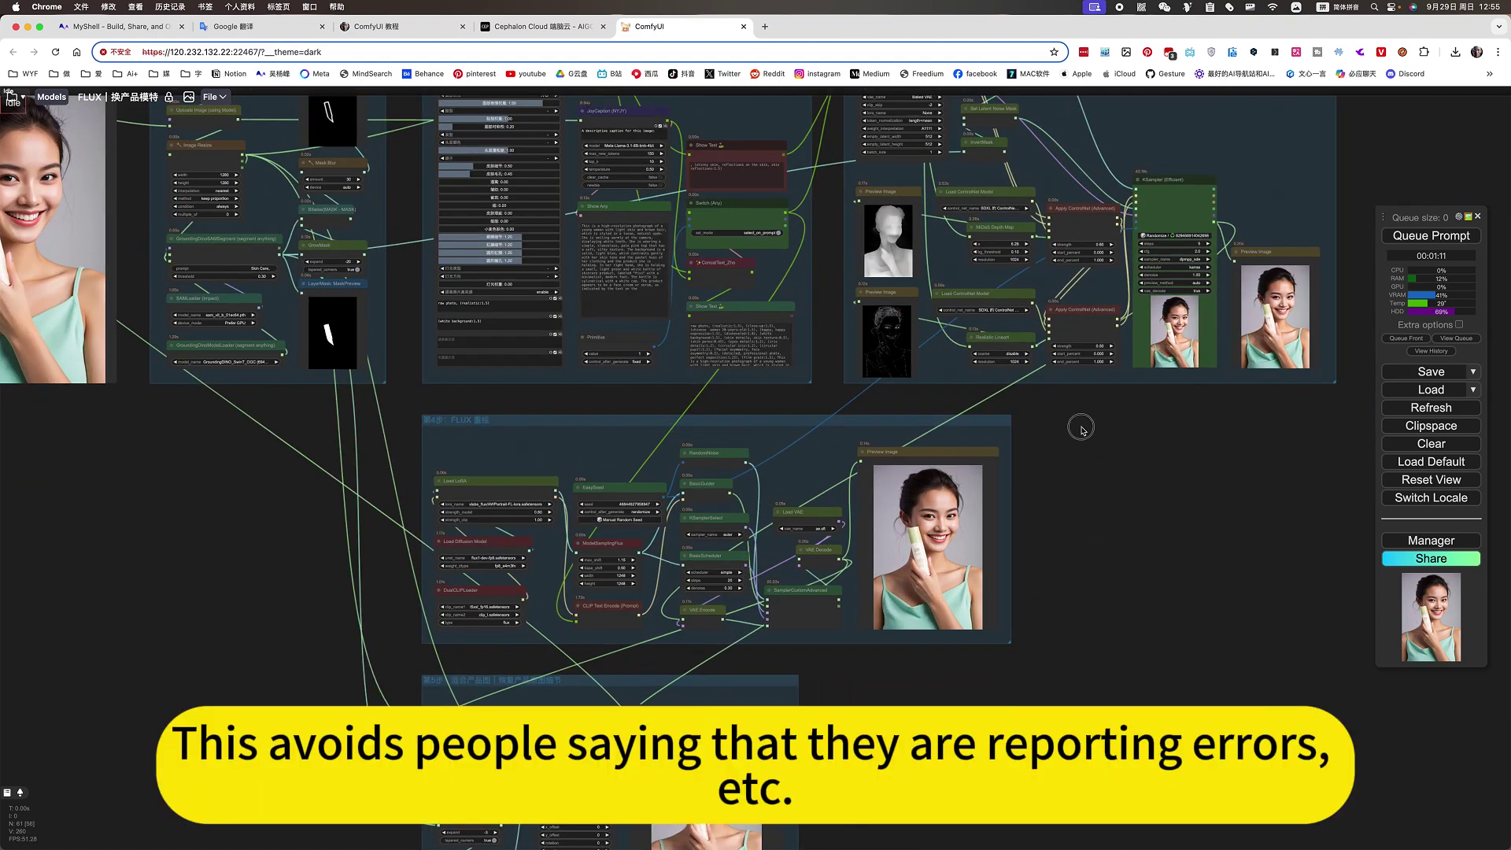
{"action": "left_click_drag", "start_coordinate": [1079, 425], "coordinate": [1191, 583]}
{"action": "scroll", "coordinate": [1204, 600], "scroll_direction": "down", "scroll_amount": 3}
{"action": "scroll", "coordinate": [1207, 603], "scroll_direction": "right", "scroll_amount": 3}
{"action": "scroll", "coordinate": [1206, 604], "scroll_direction": "down", "scroll_amount": 2}
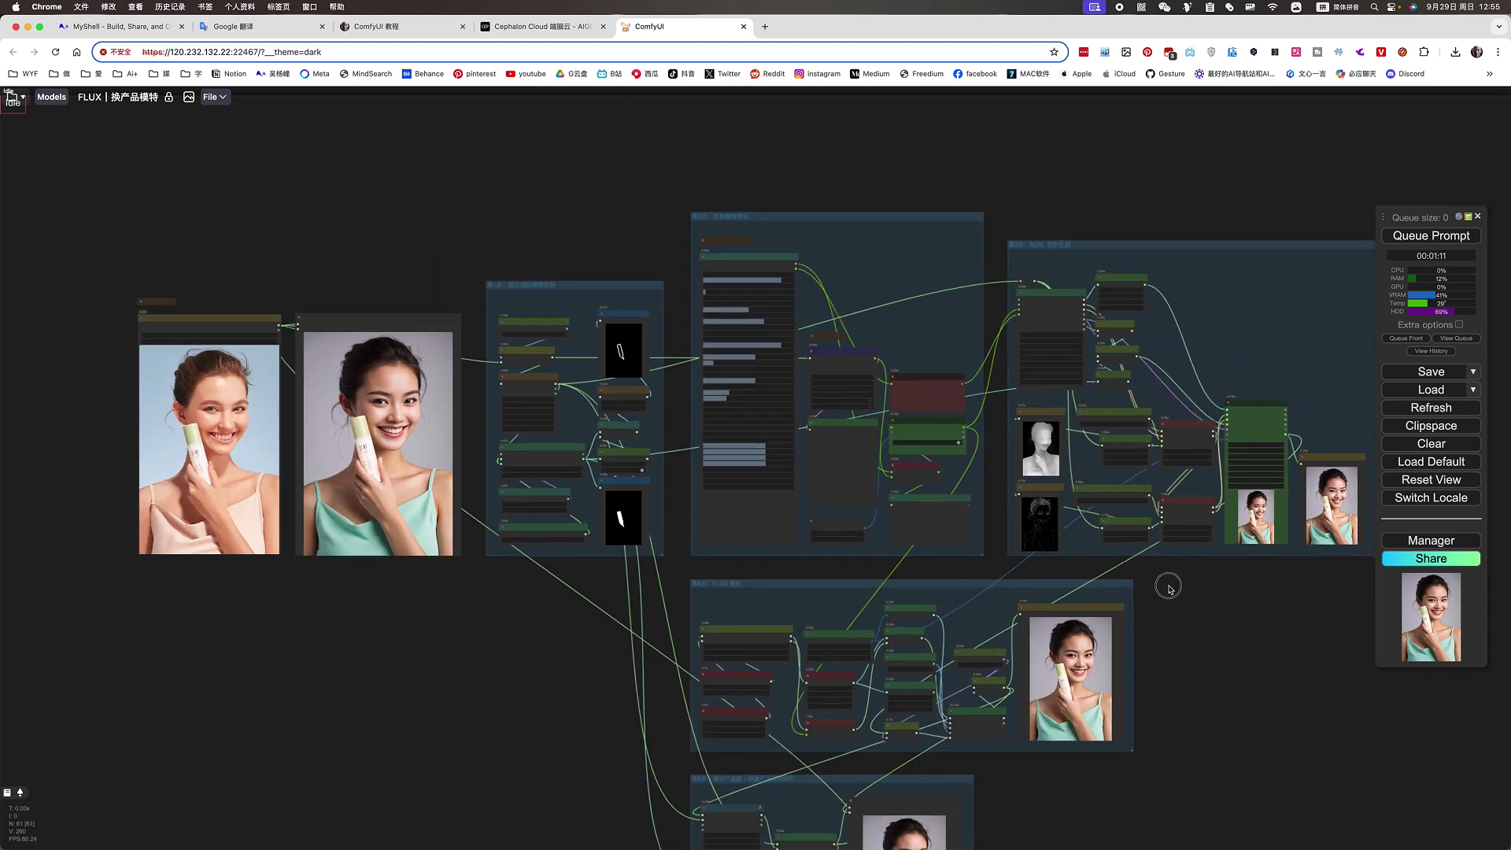